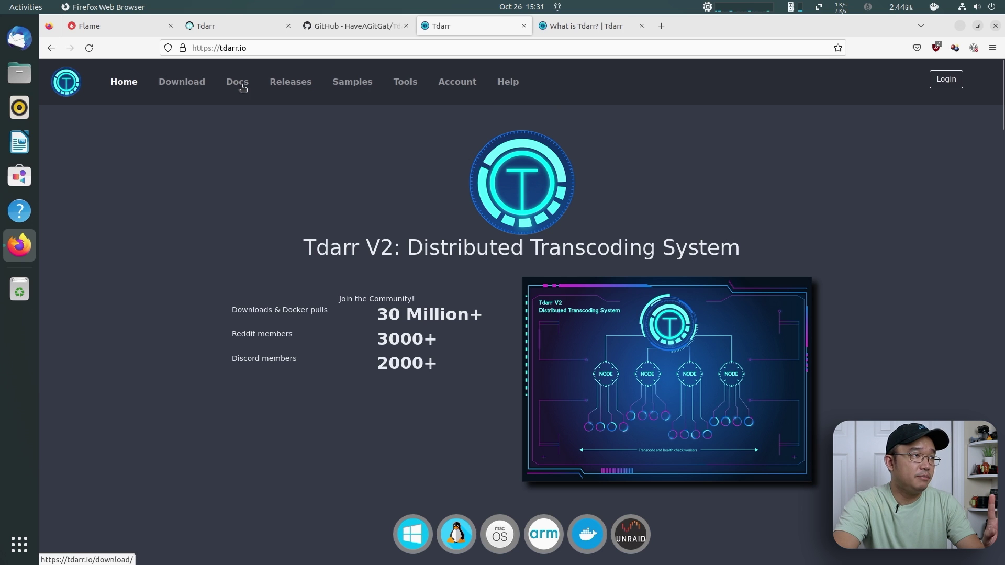
Open the Docker 'Run and Compose' docs page and highlight its docker run example's volume and environment lines
{"action": "left_click", "coordinate": [595, 30]}
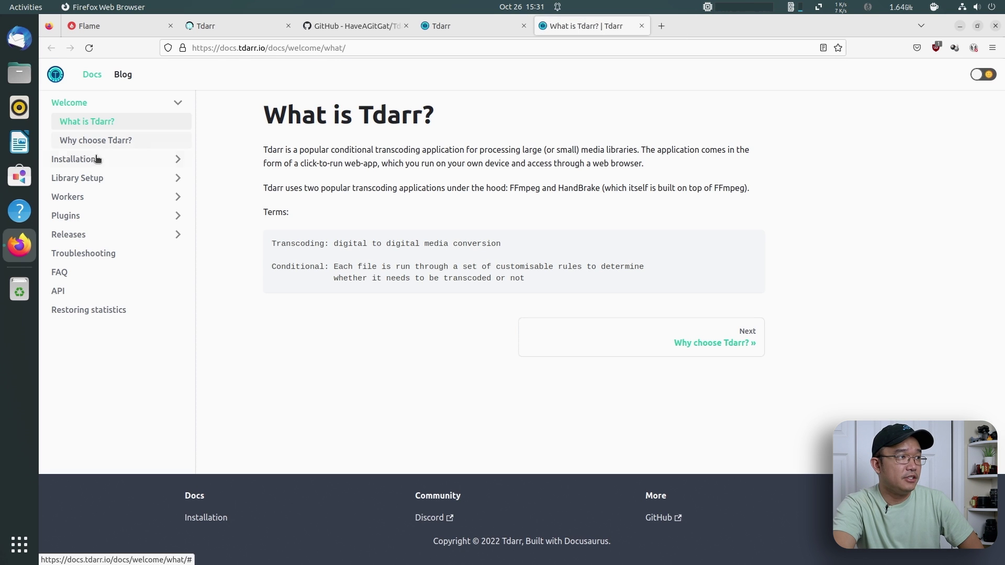
{"action": "left_click", "coordinate": [163, 153]}
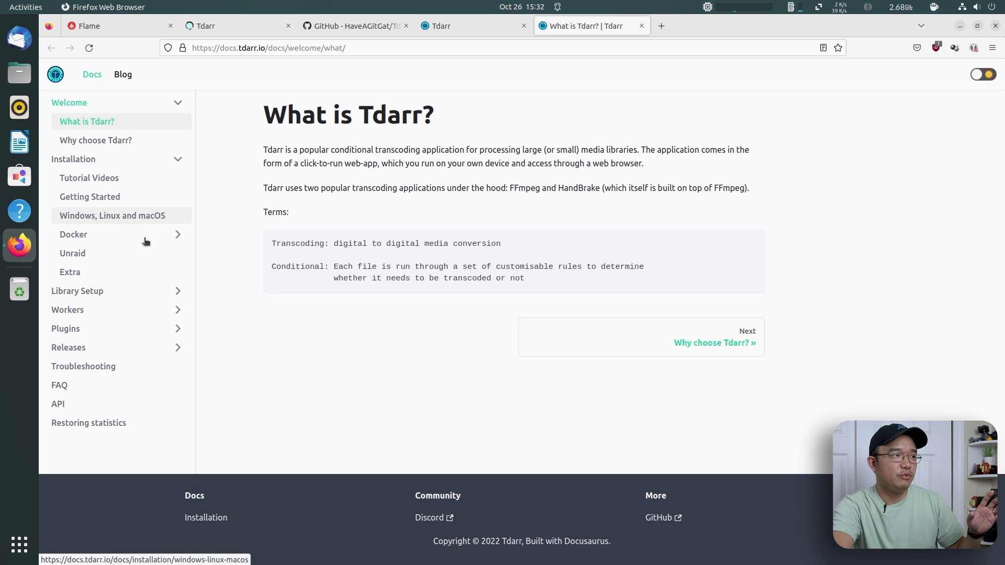
{"action": "left_click", "coordinate": [128, 238]}
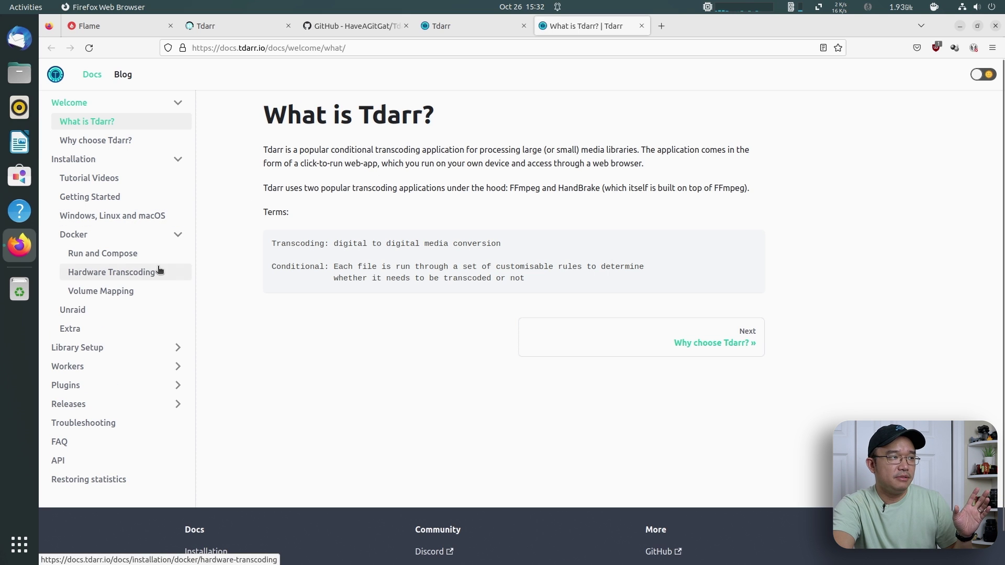
{"action": "left_click", "coordinate": [144, 262]}
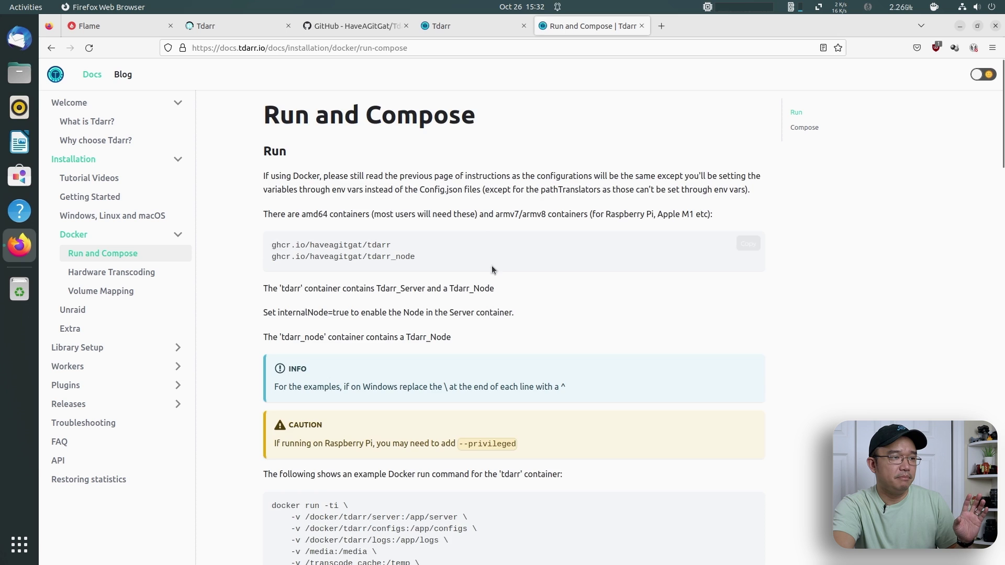
{"action": "scroll", "coordinate": [492, 265], "scroll_direction": "down", "scroll_amount": 7}
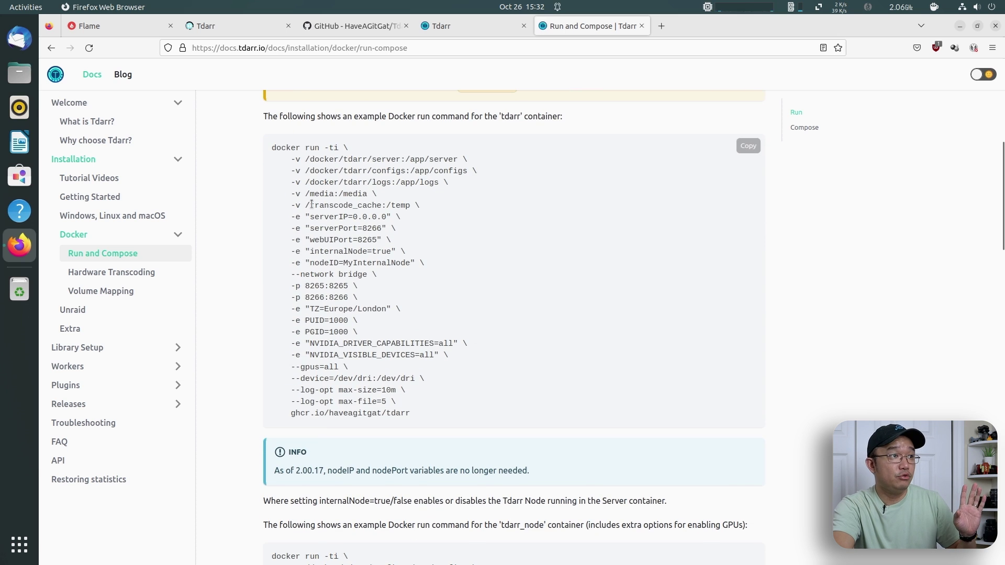
{"action": "left_click_drag", "start_coordinate": [310, 168], "coordinate": [448, 356]}
{"action": "left_click", "coordinate": [450, 367]}
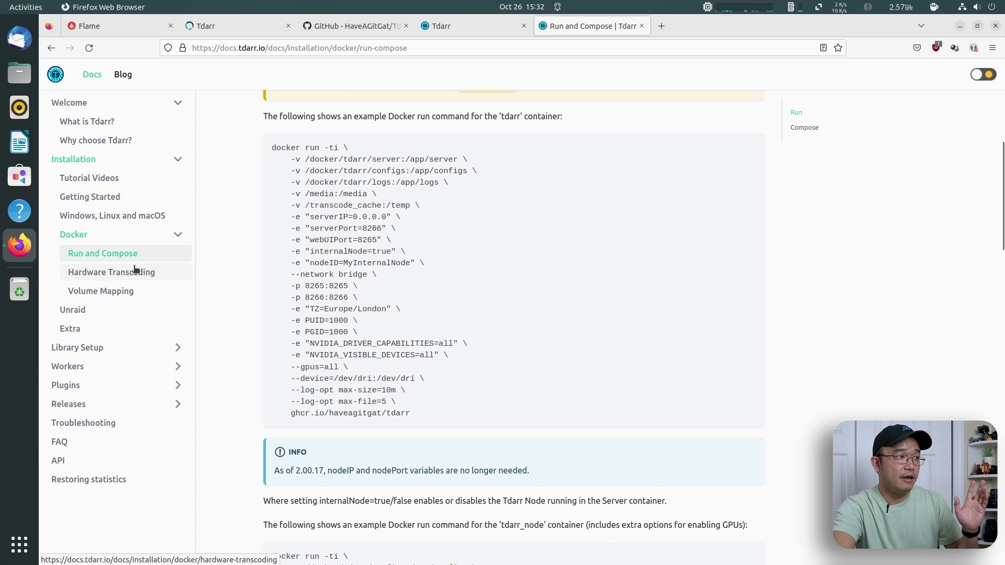
Open the Hardware Transcoding docs page and find the FFmpeg VAAPI example
{"action": "left_click", "coordinate": [111, 281]}
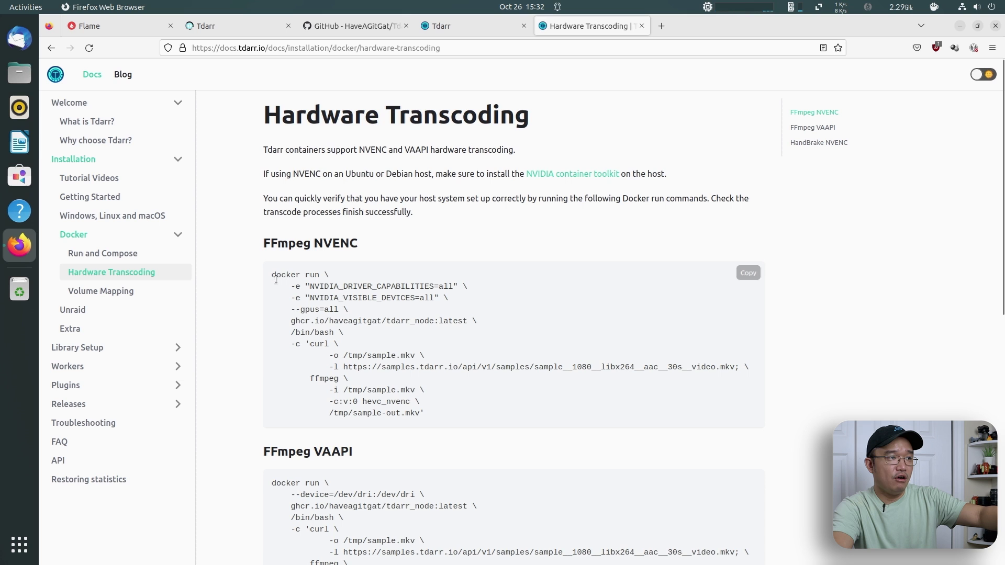
{"action": "scroll", "coordinate": [308, 293], "scroll_direction": "down", "scroll_amount": 8}
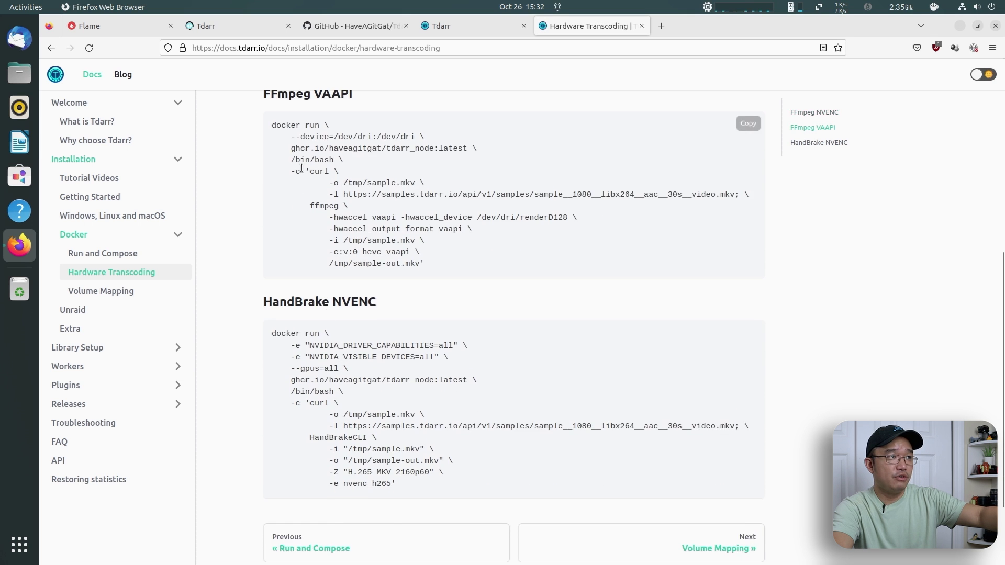
{"action": "scroll", "coordinate": [334, 287], "scroll_direction": "up", "scroll_amount": 5}
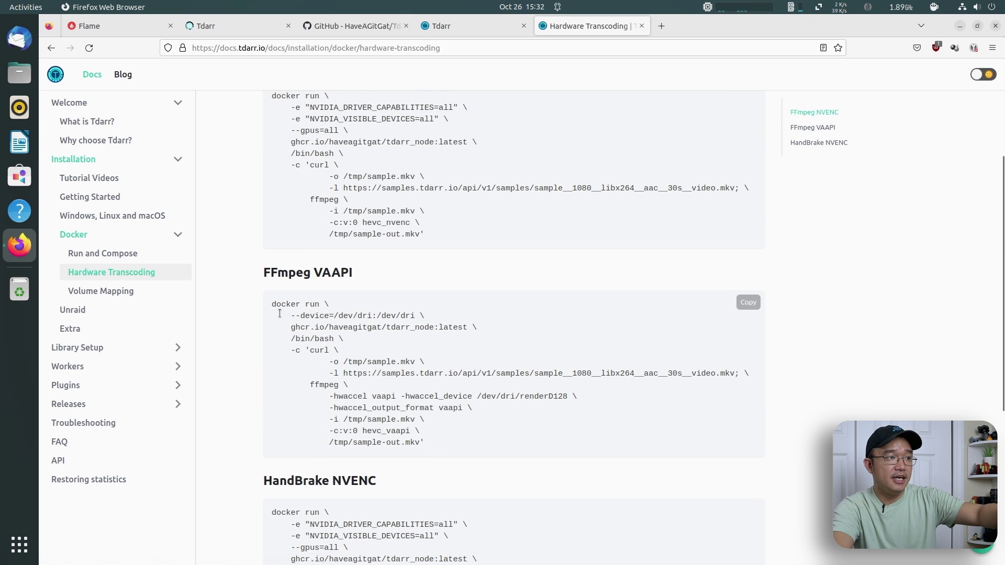
Highlight the VAAPI example's curl, hwaccel and device passthrough lines
{"action": "left_click_drag", "start_coordinate": [280, 310], "coordinate": [498, 385]}
{"action": "left_click", "coordinate": [478, 374]}
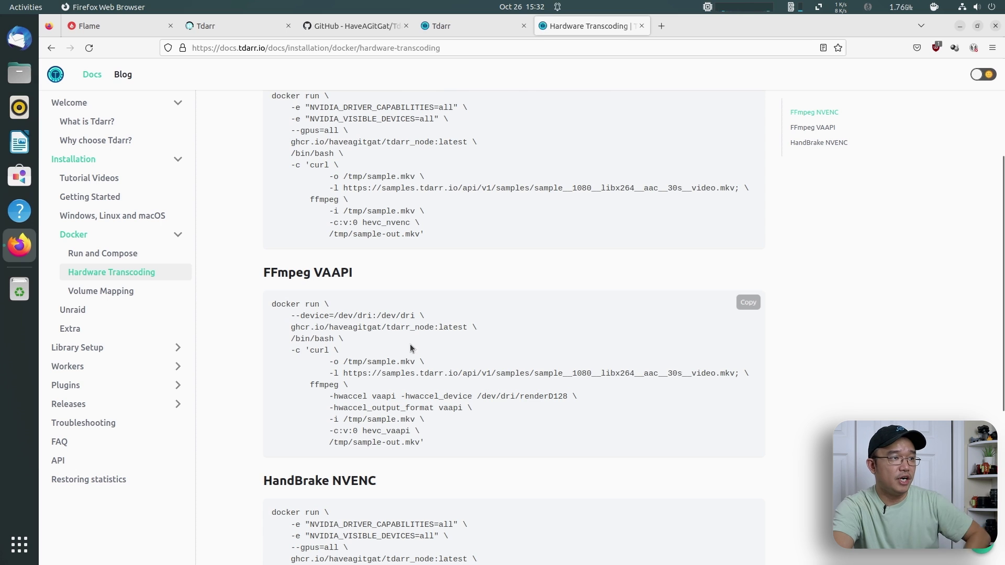
{"action": "left_click_drag", "start_coordinate": [286, 347], "coordinate": [472, 408]}
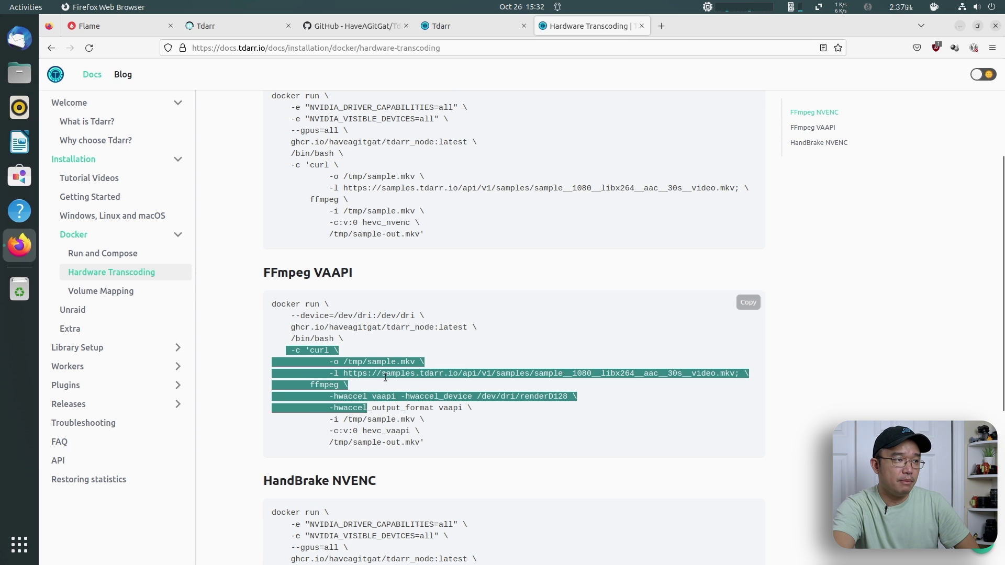
{"action": "left_click", "coordinate": [374, 368]}
{"action": "left_click_drag", "start_coordinate": [296, 316], "coordinate": [413, 312]}
{"action": "left_click", "coordinate": [467, 316]}
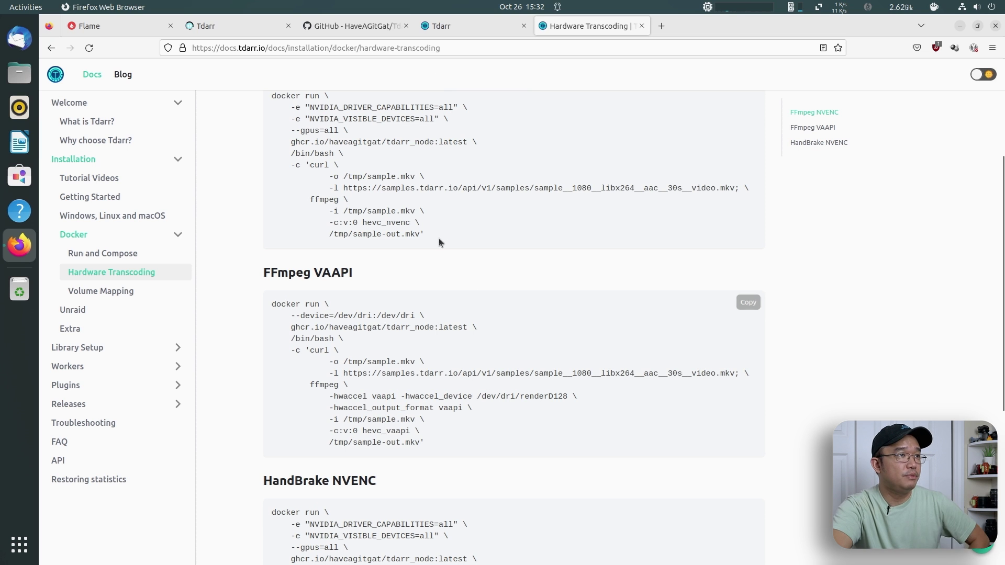
Show the Tdarr GitHub tab, then start an SSH login to the server in a new terminal
{"action": "left_click", "coordinate": [328, 26]}
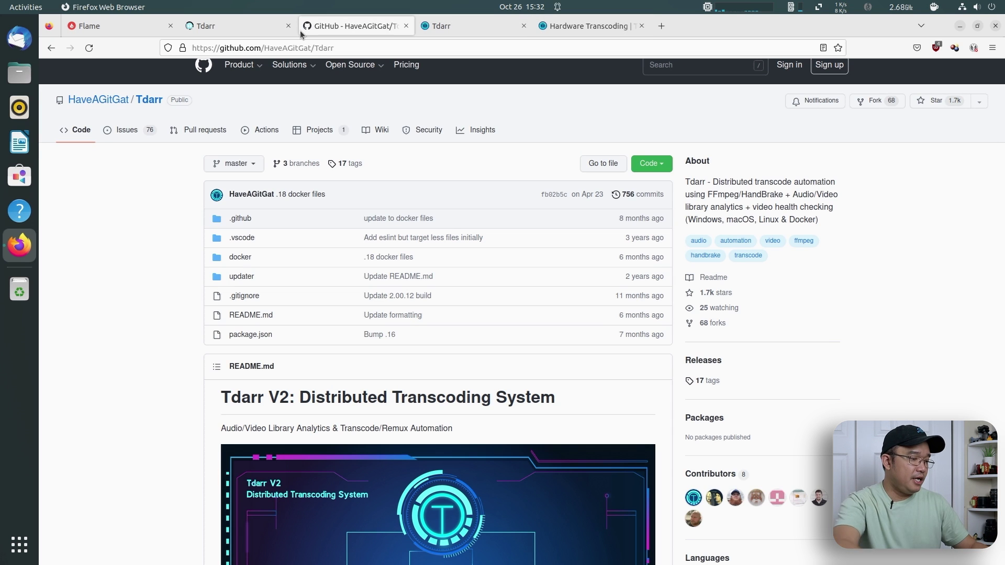
{"action": "key", "text": "ctrl+alt+t"}
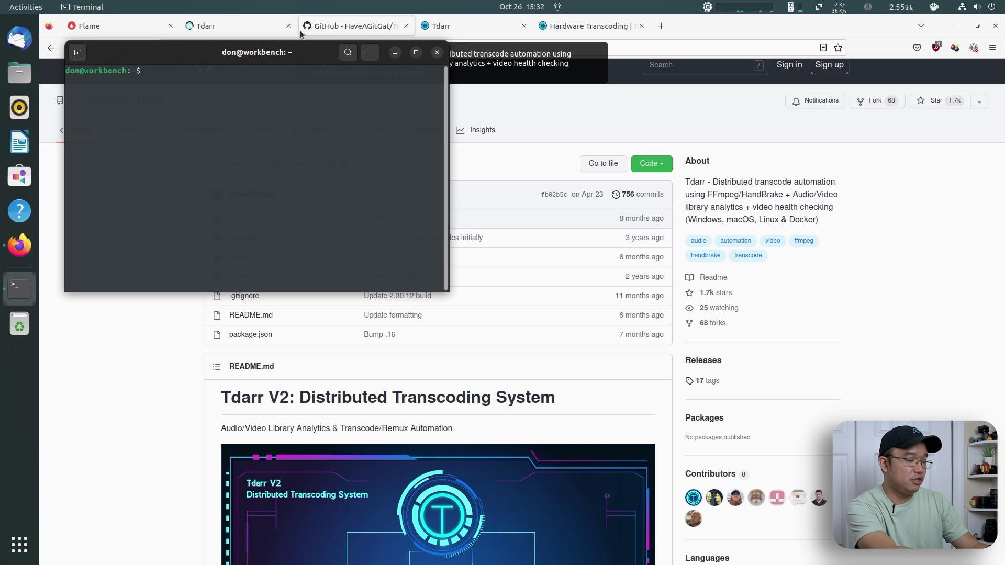
{"action": "type", "text": "ssh don@192.168.105.134"}
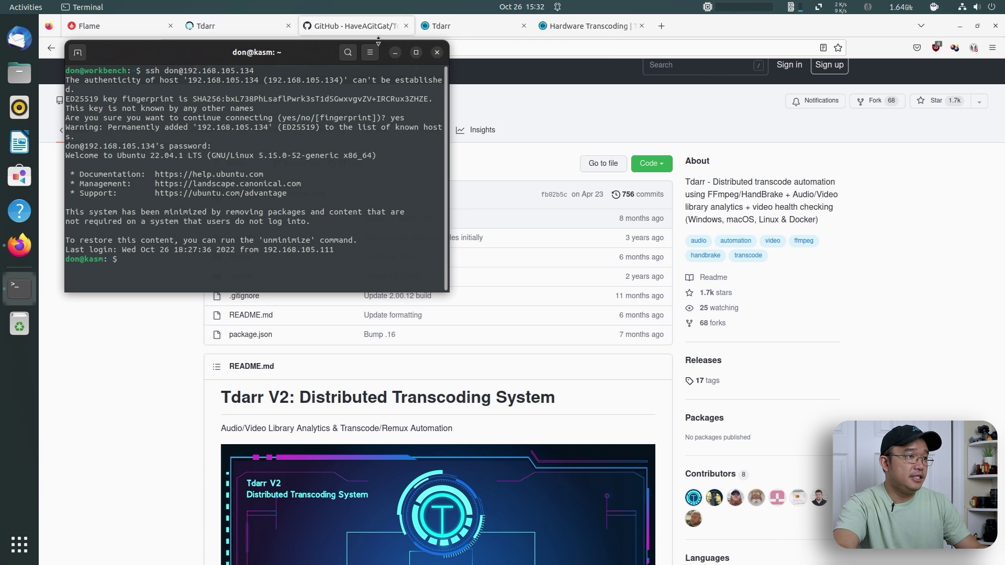
Enlarge the terminal window and increase its text size two steps
{"action": "left_click_drag", "start_coordinate": [448, 291], "coordinate": [814, 503]}
{"action": "key", "text": "ctrl+plus"}
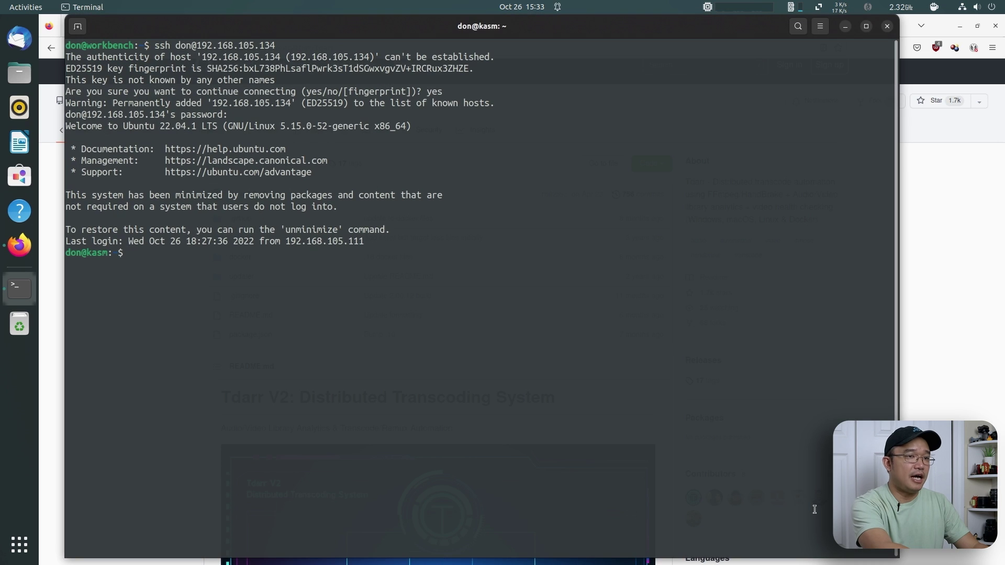
{"action": "key", "text": "ctrl+plus"}
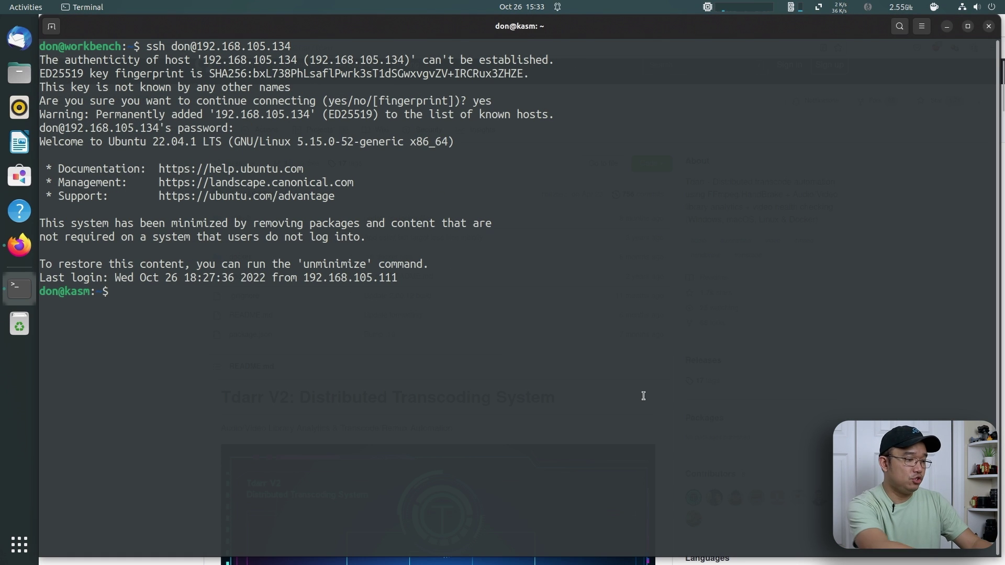
Run history and scroll up to the vaapi entry on line 32
{"action": "type", "text": "history"}
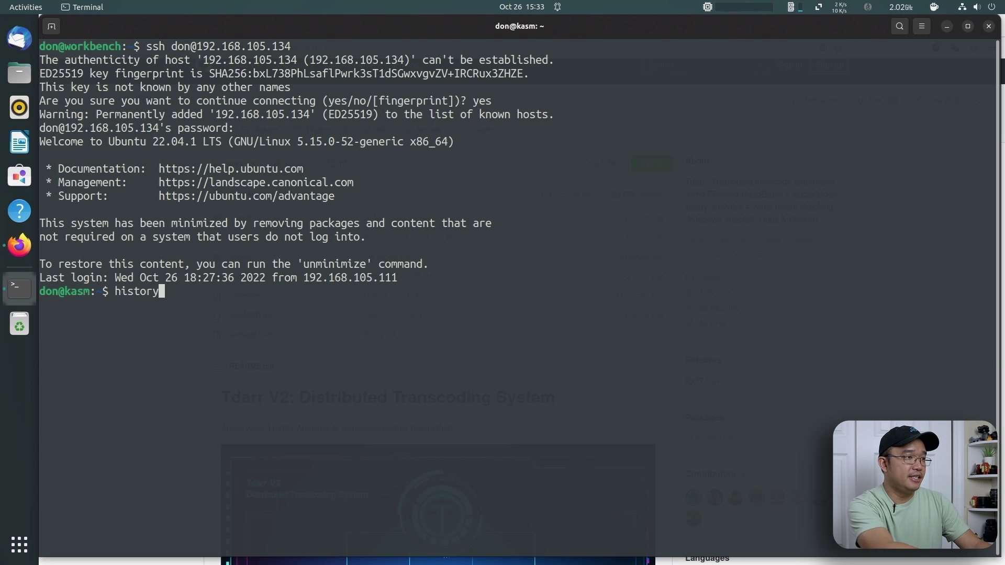
{"action": "key", "text": "Return"}
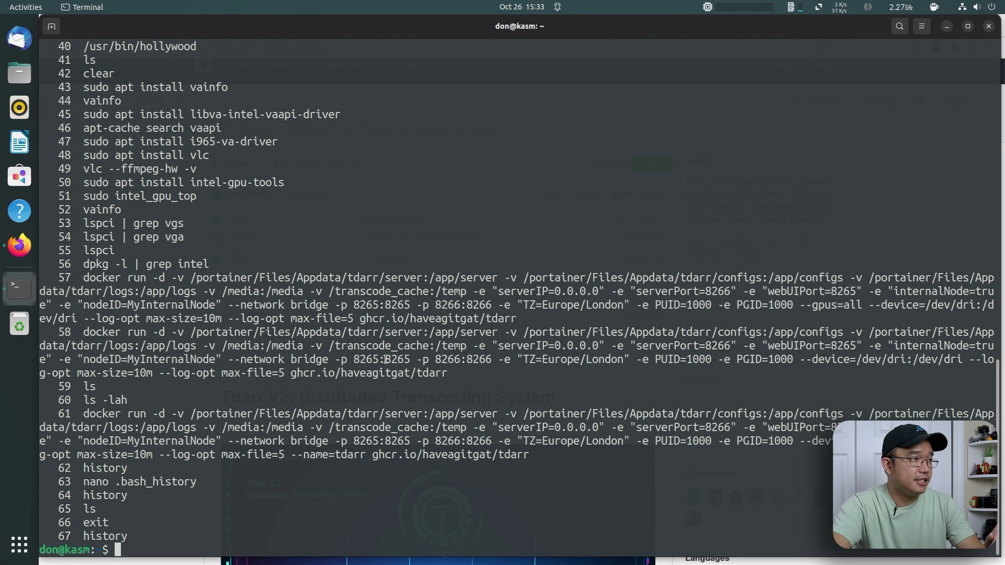
{"action": "scroll", "coordinate": [257, 334], "scroll_direction": "up", "scroll_amount": 3}
{"action": "scroll", "coordinate": [258, 334], "scroll_direction": "up", "scroll_amount": 2}
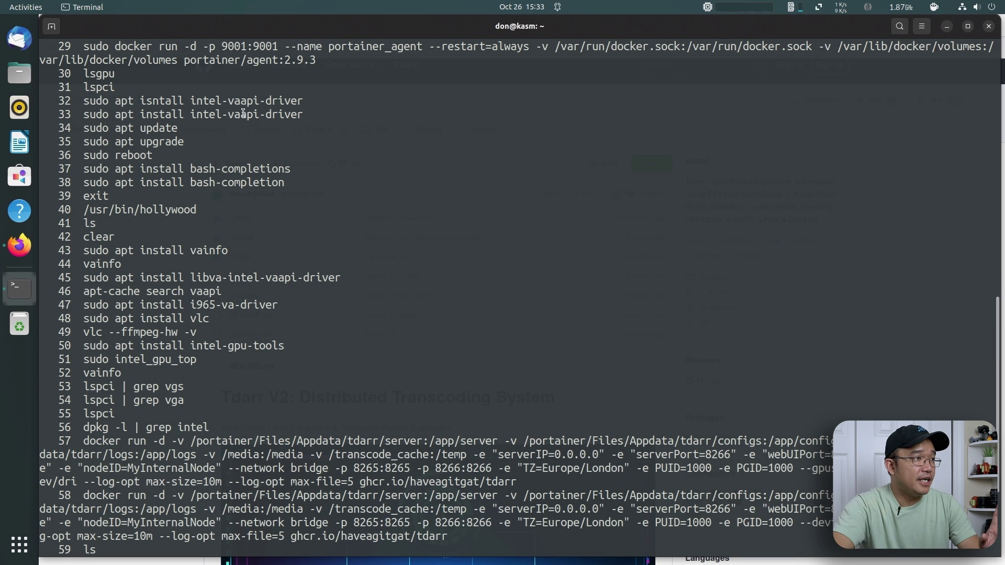
{"action": "left_click_drag", "start_coordinate": [258, 100], "coordinate": [228, 102]}
{"action": "left_click", "coordinate": [227, 103]}
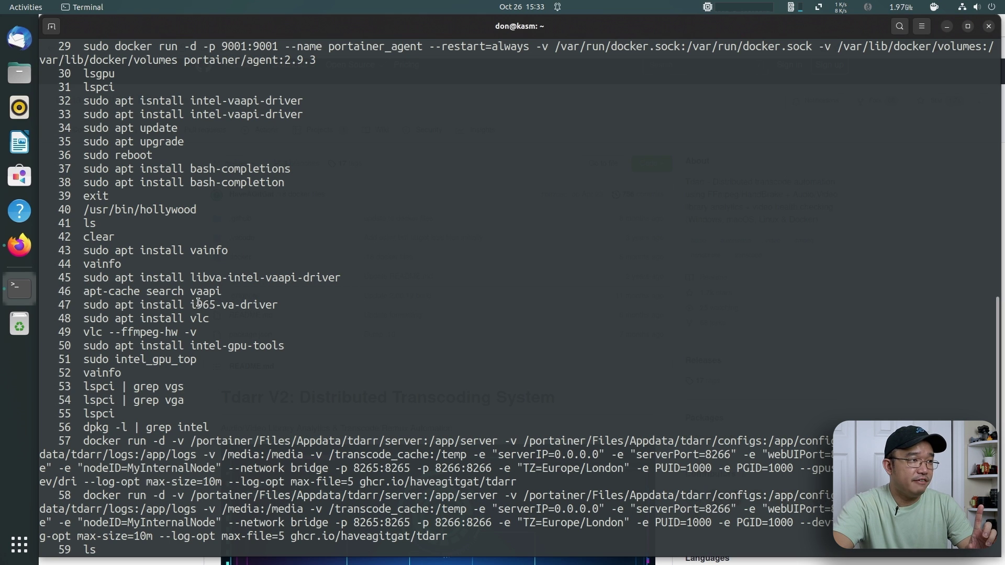
Highlight the VAAPI driver names on lines 33 and 47, and intel-gpu-tools on line 50
{"action": "left_click_drag", "start_coordinate": [198, 303], "coordinate": [234, 306]}
{"action": "left_click", "coordinate": [226, 208]}
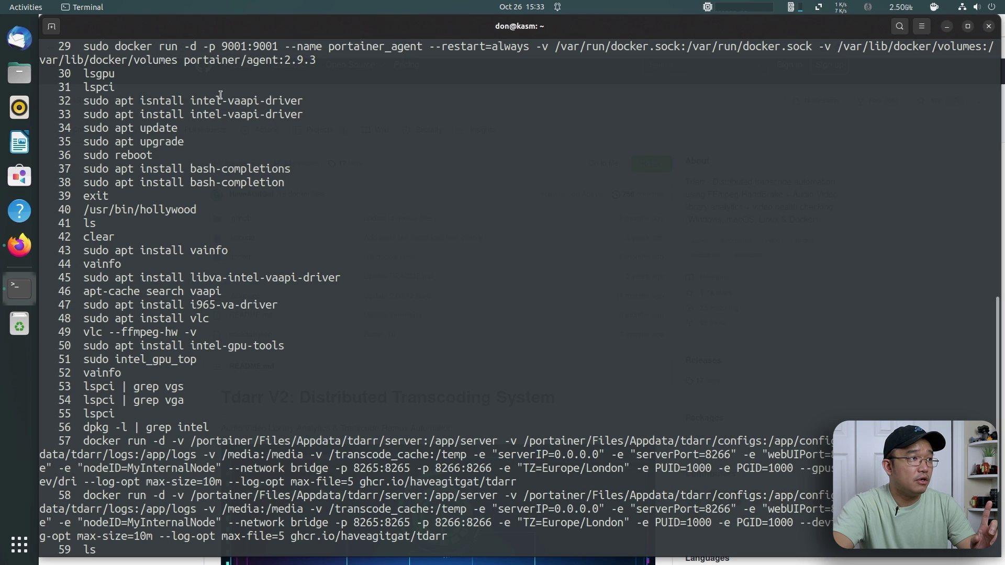
{"action": "left_click_drag", "start_coordinate": [220, 113], "coordinate": [251, 114]}
{"action": "left_click", "coordinate": [251, 114]}
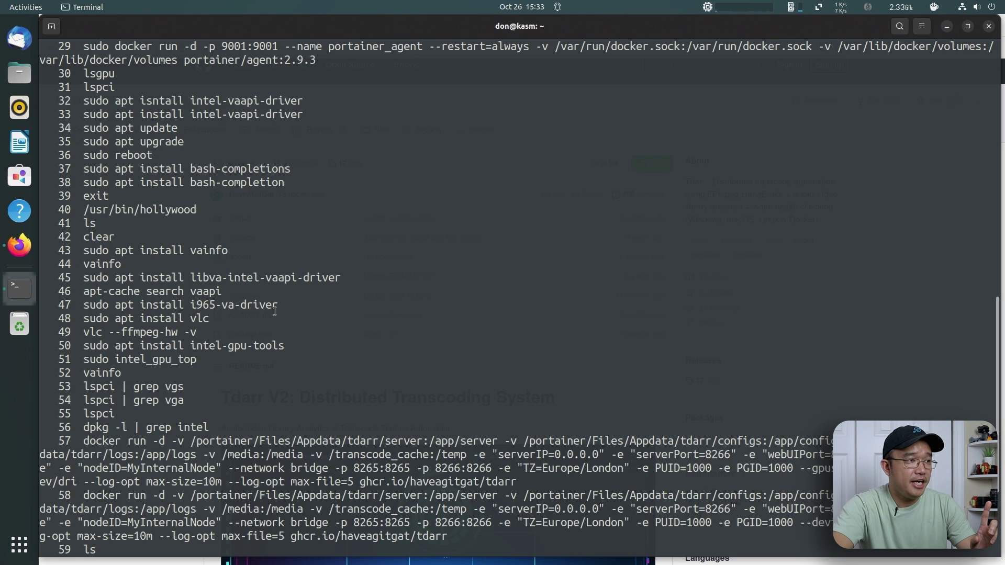
{"action": "left_click_drag", "start_coordinate": [278, 306], "coordinate": [192, 311]}
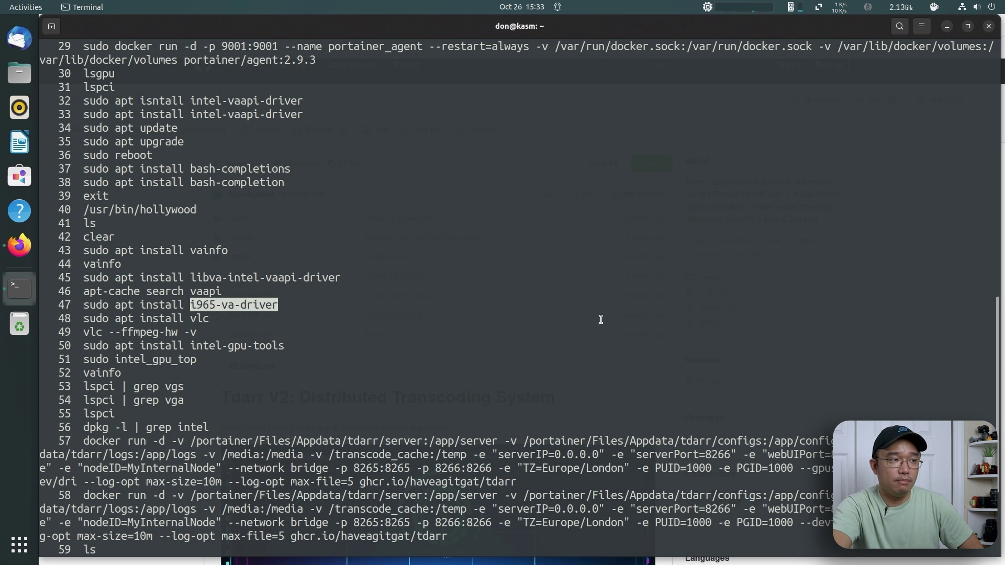
{"action": "scroll", "coordinate": [600, 319], "scroll_direction": "down", "scroll_amount": 4}
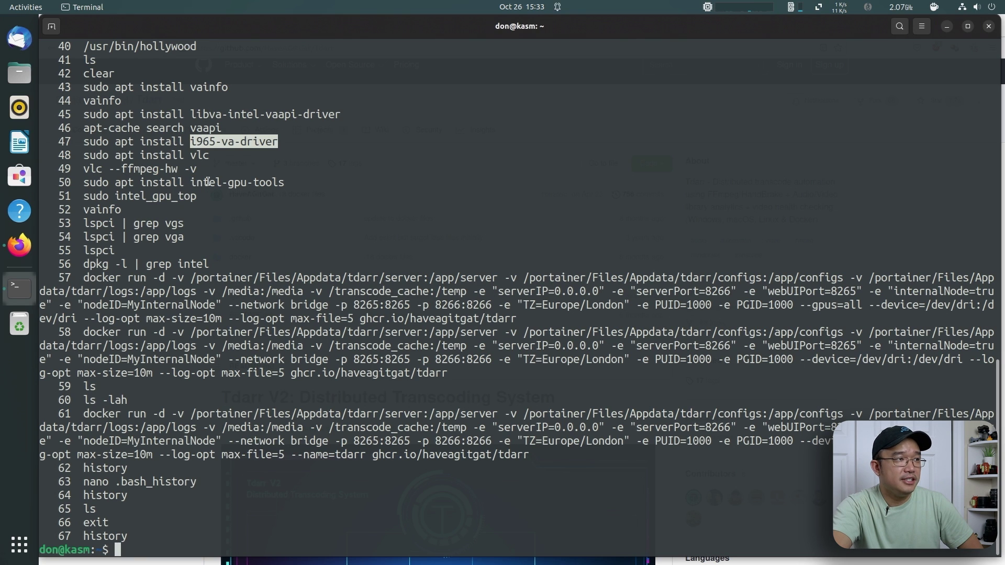
{"action": "left_click_drag", "start_coordinate": [204, 182], "coordinate": [256, 182]}
{"action": "left_click", "coordinate": [252, 182]}
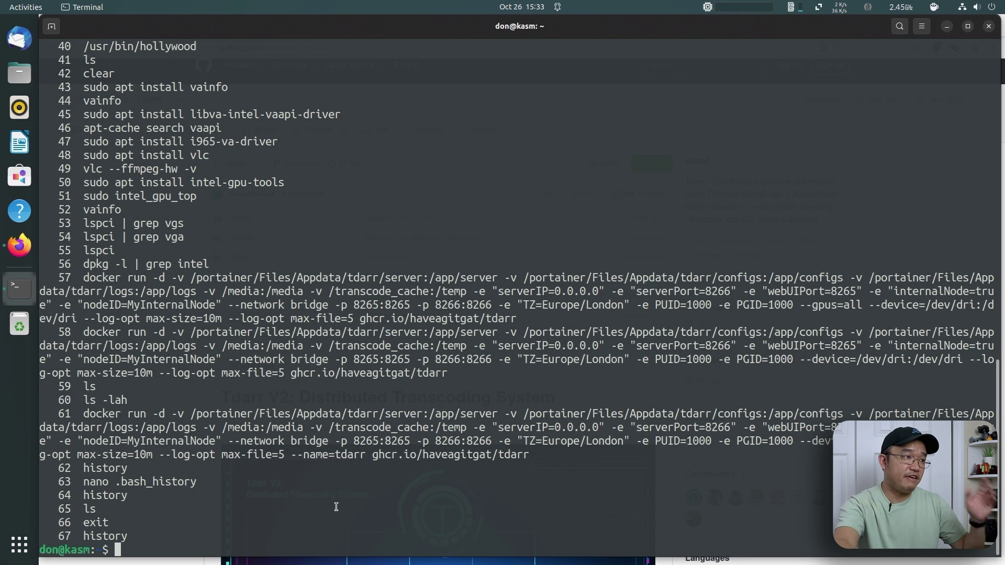
Run sudo intel_gpu_top, note the Gen9 GPU's Render/3D ~86% and Video ~9% load, then quit
{"action": "type", "text": "sudo in"}
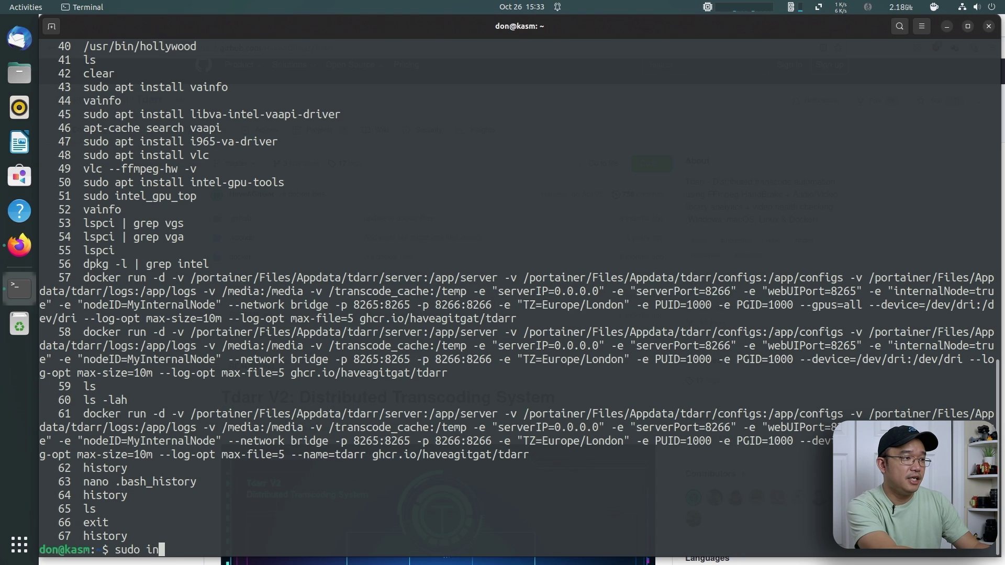
{"action": "type", "text": "tel_gpu_top"}
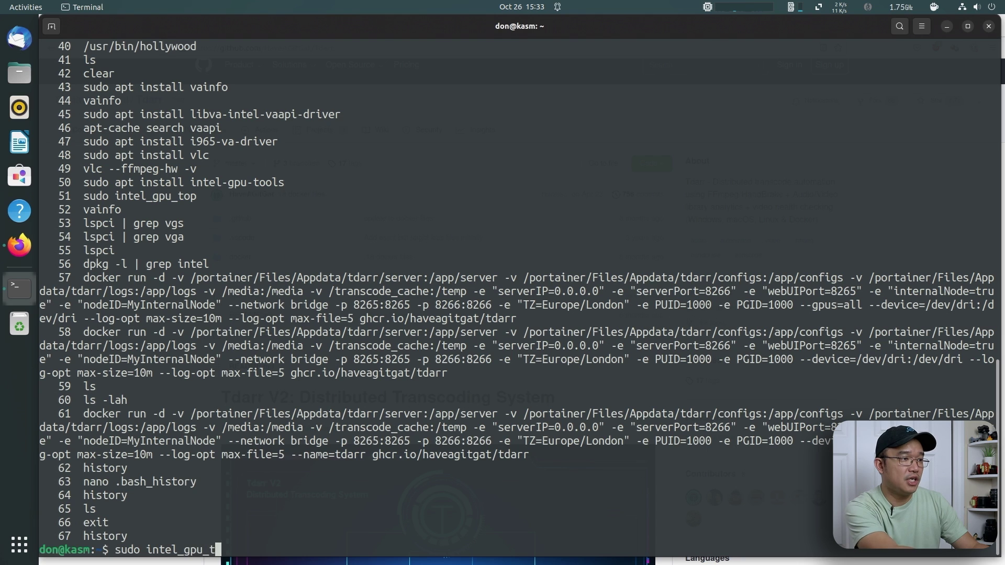
{"action": "key", "text": "Return"}
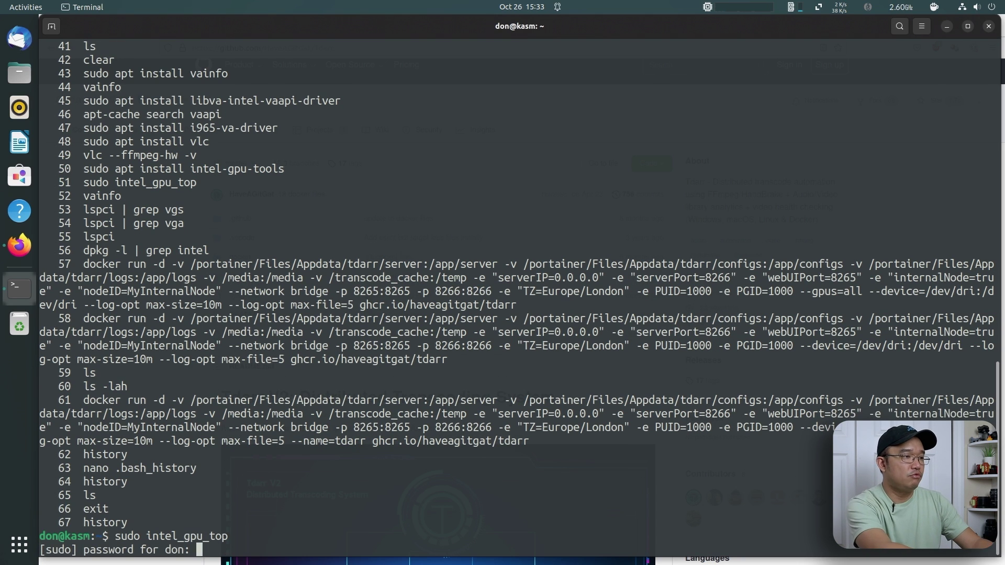
{"action": "key", "text": "Return"}
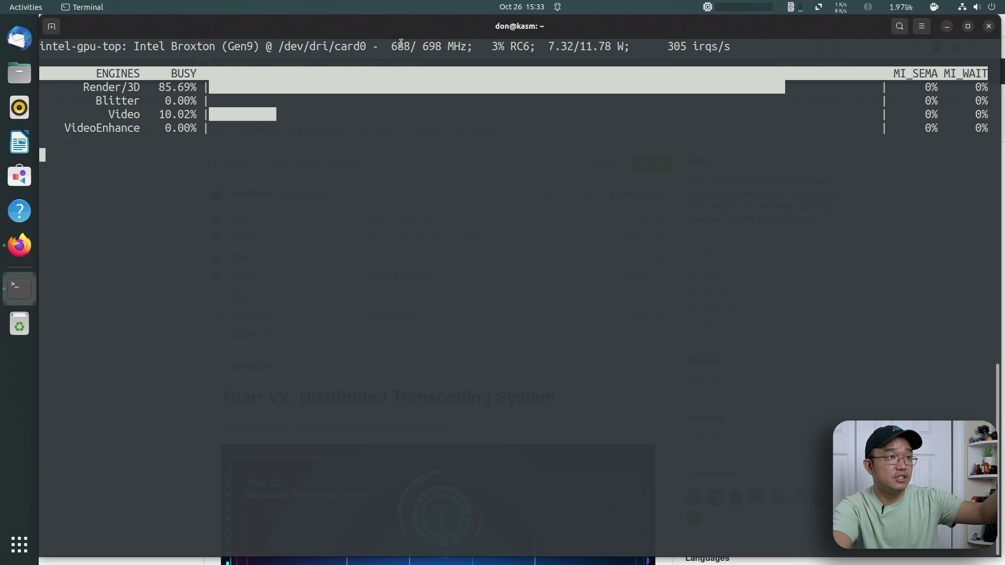
{"action": "double_click", "coordinate": [246, 47]}
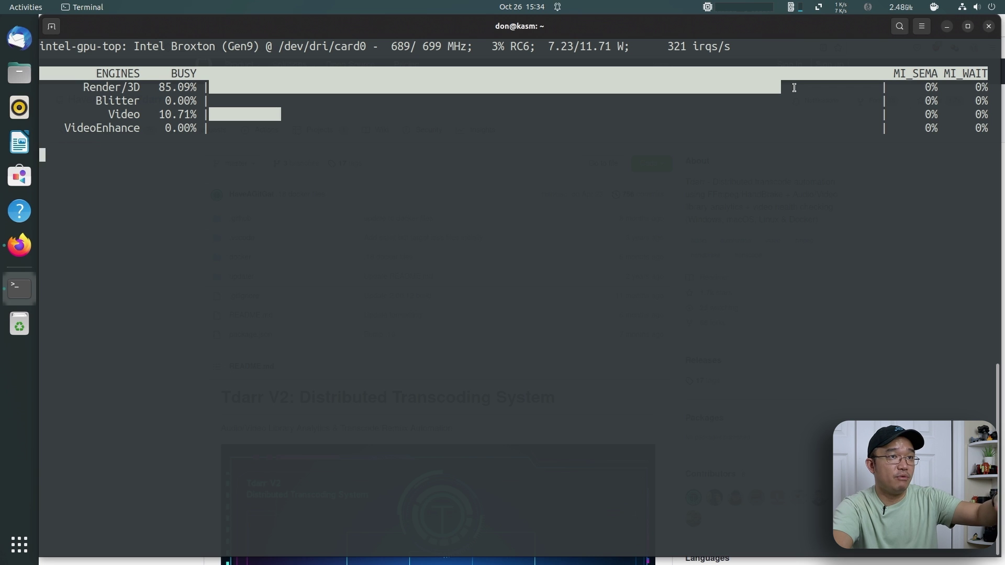
{"action": "left_click_drag", "start_coordinate": [787, 86], "coordinate": [861, 90]}
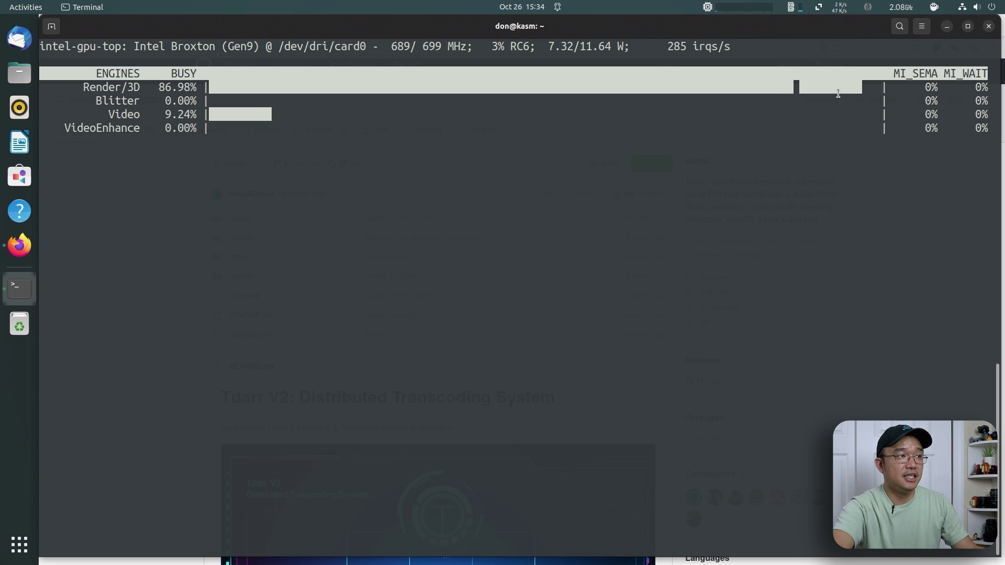
{"action": "left_click", "coordinate": [348, 97]}
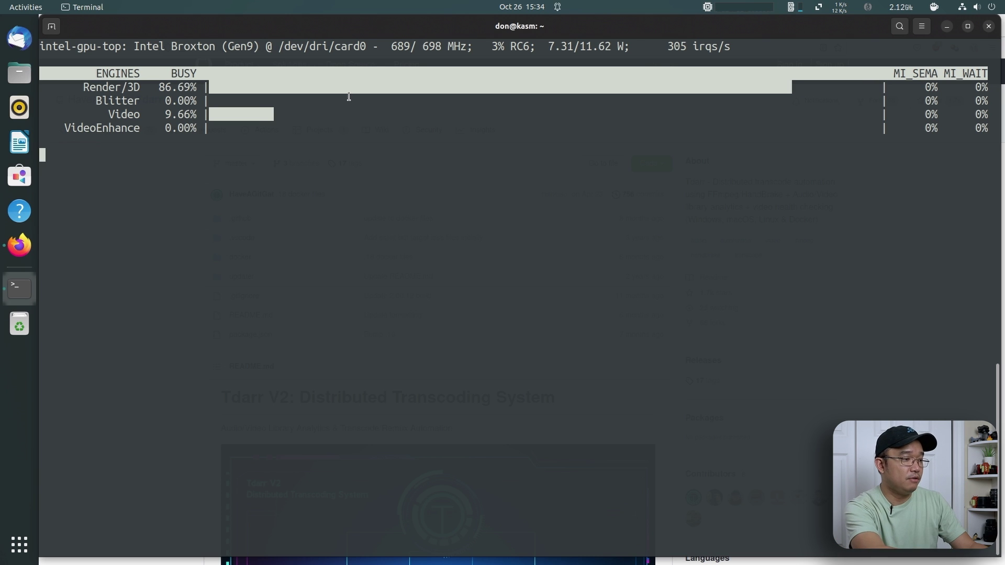
{"action": "key", "text": "ctrl+c"}
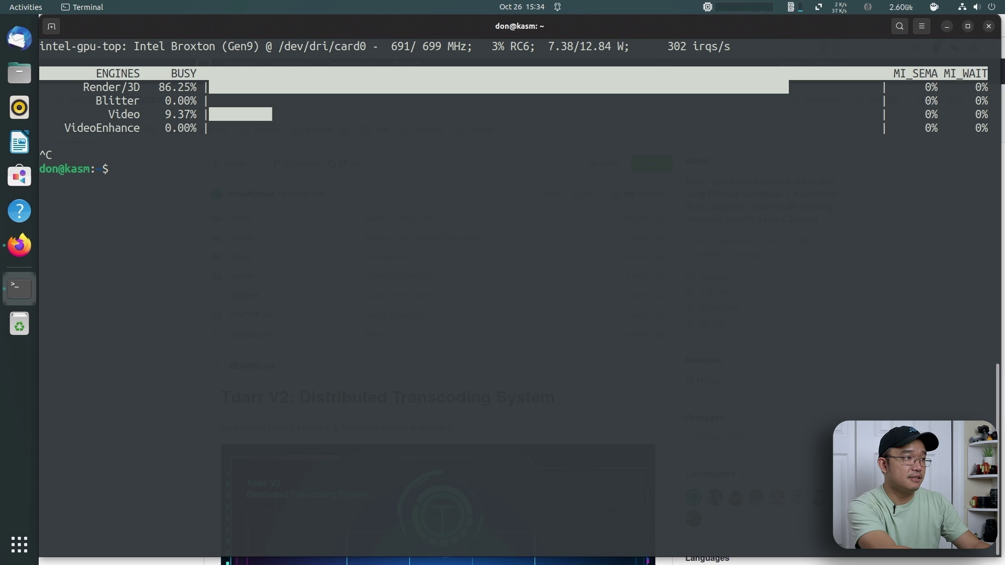
Rerun history and point out the Intel VAAPI driver and intel-gpu-tools installs on lines 45–50
{"action": "type", "text": "history"}
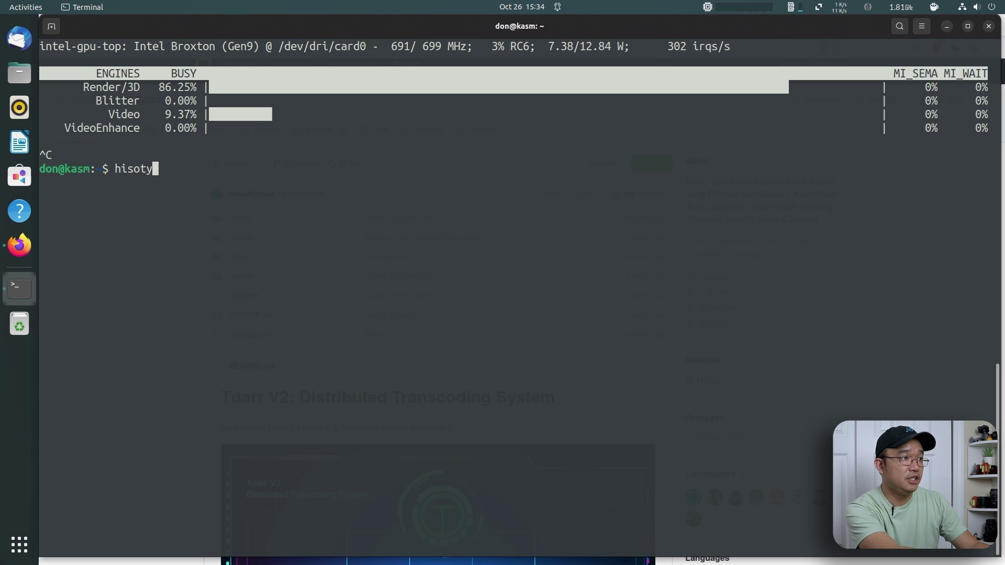
{"action": "key", "text": "BackSpace"}
{"action": "key", "text": "BackSpace"}
{"action": "key", "text": "BackSpace"}
{"action": "key", "text": "BackSpace"}
{"action": "type", "text": "tory"}
{"action": "key", "text": "Return"}
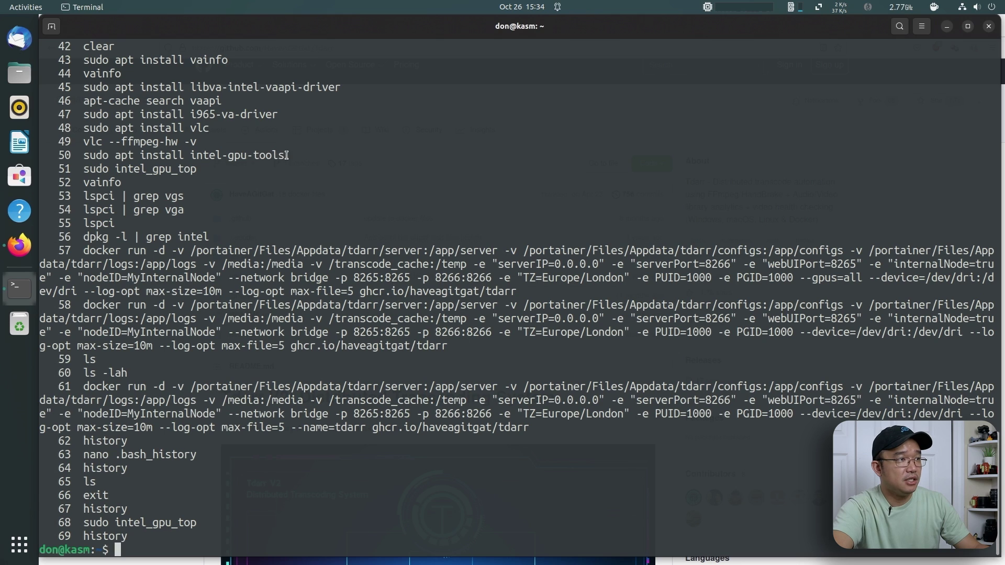
{"action": "left_click_drag", "start_coordinate": [284, 155], "coordinate": [240, 155]}
{"action": "left_click", "coordinate": [203, 155]}
{"action": "left_click_drag", "start_coordinate": [310, 87], "coordinate": [240, 114]}
{"action": "left_click", "coordinate": [217, 87]}
{"action": "left_click", "coordinate": [240, 115]}
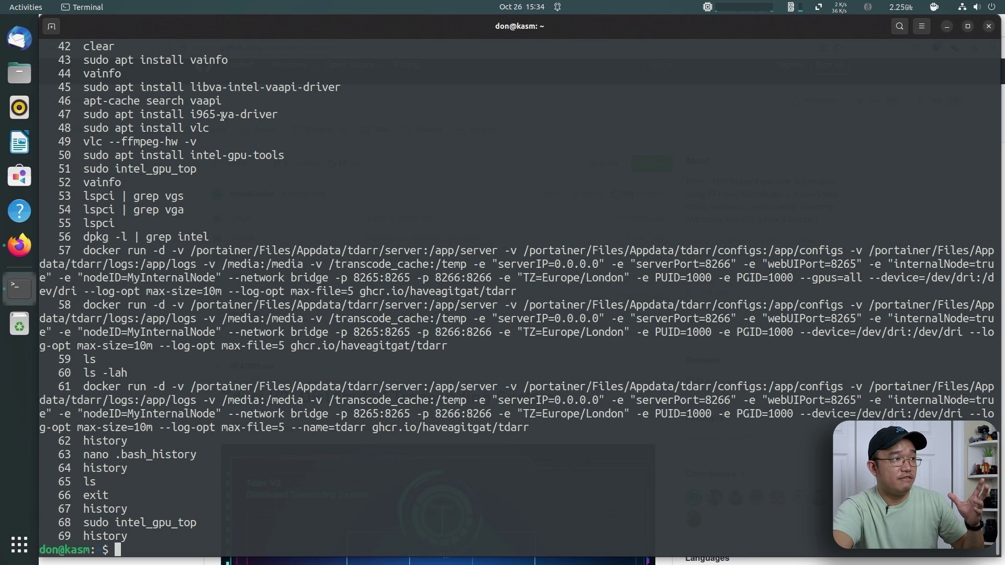
Point out the vlc hardware decode test on line 49 and intel-gpu-tools on line 50
{"action": "left_click_drag", "start_coordinate": [87, 142], "coordinate": [196, 143]}
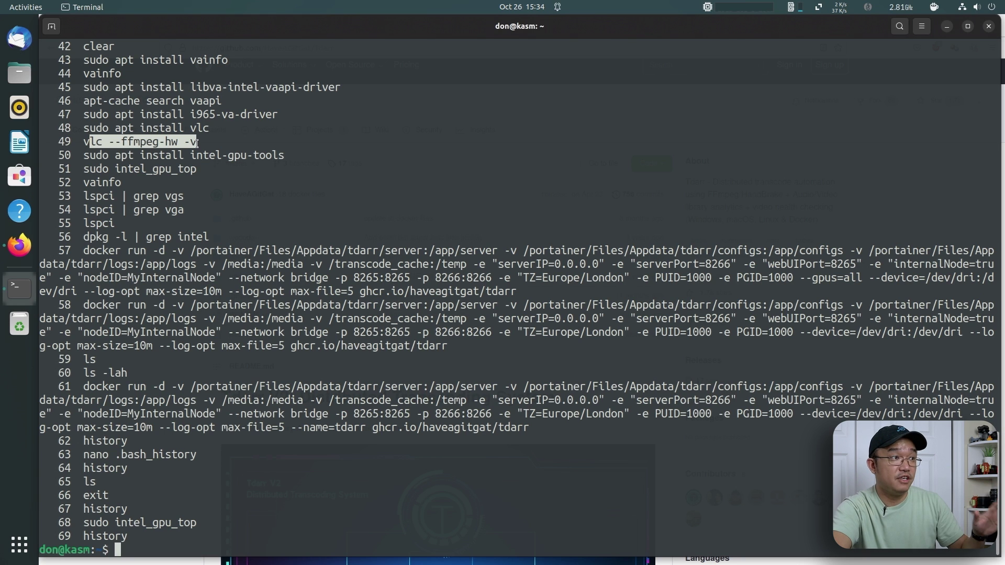
{"action": "left_click", "coordinate": [100, 135]}
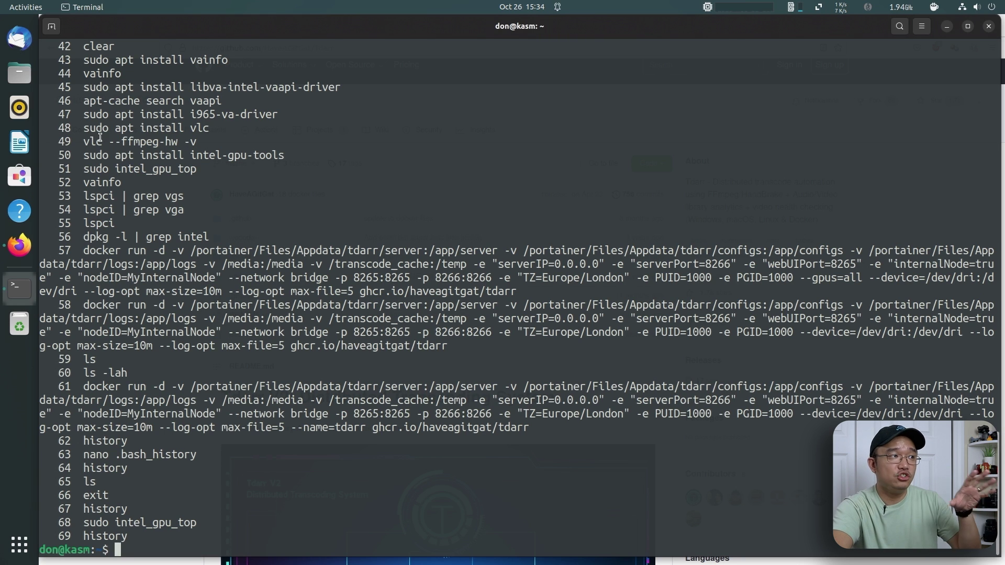
{"action": "double_click", "coordinate": [104, 141]}
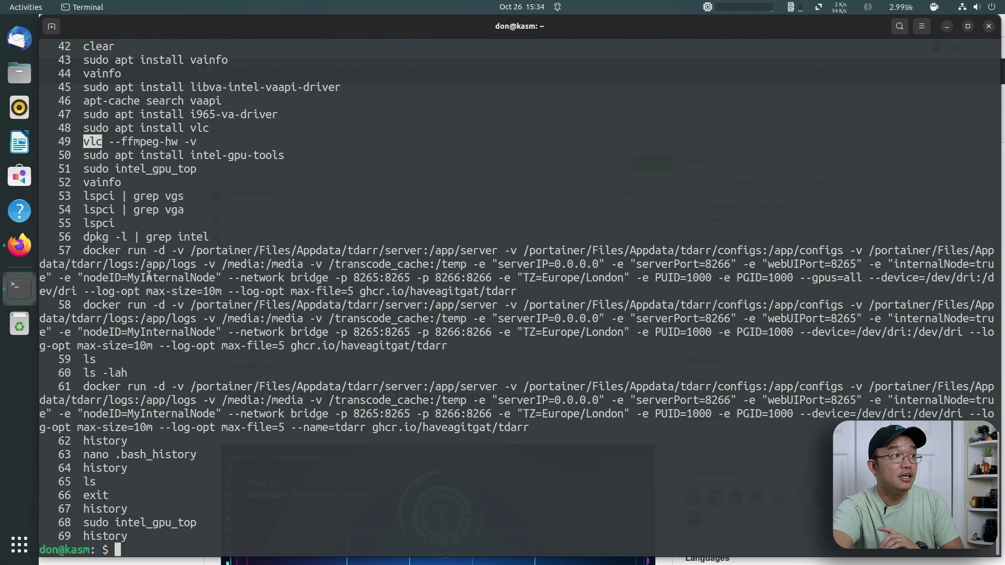
{"action": "left_click", "coordinate": [104, 143]}
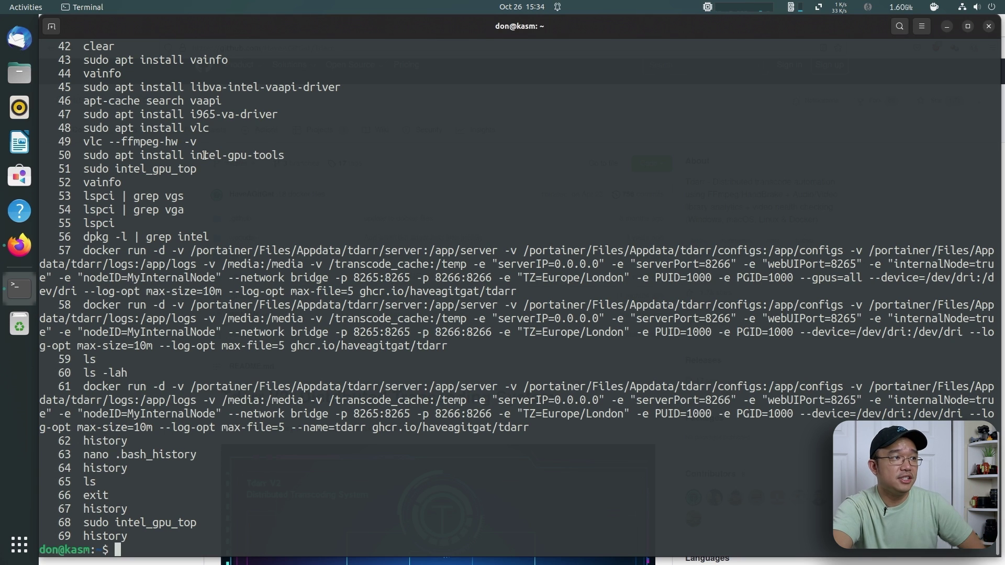
{"action": "left_click_drag", "start_coordinate": [203, 156], "coordinate": [240, 157]}
{"action": "left_click", "coordinate": [239, 158]}
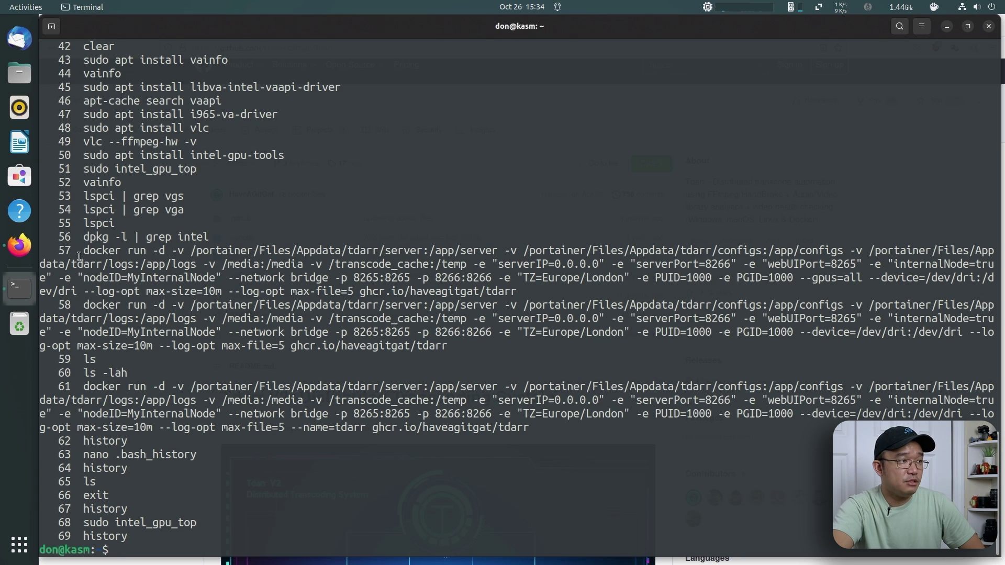
Point out the tdarr docker run commands on lines 57 and 61, then minimize the terminal
{"action": "left_click_drag", "start_coordinate": [86, 253], "coordinate": [523, 291]}
{"action": "left_click", "coordinate": [523, 292]}
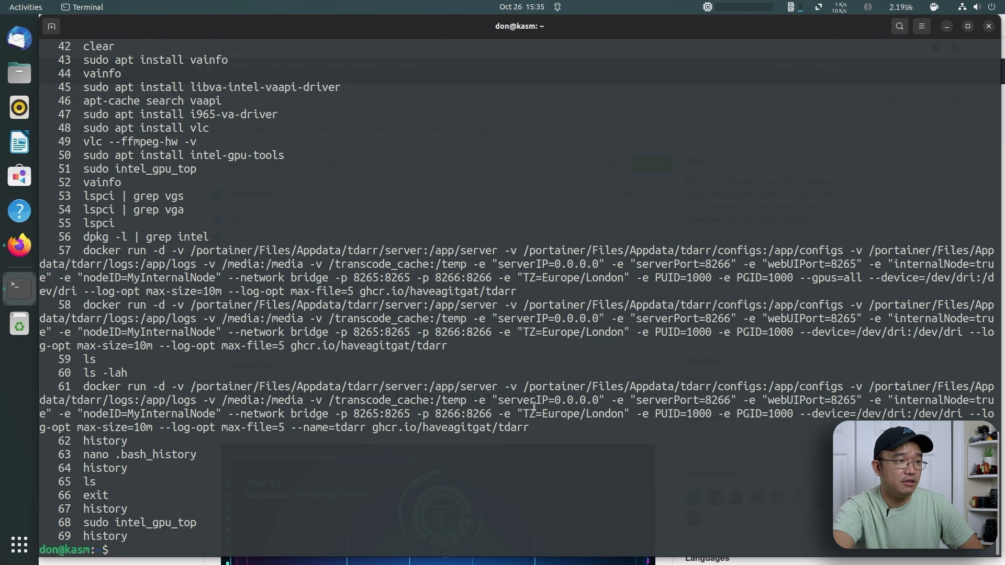
{"action": "triple_click", "coordinate": [544, 428]}
{"action": "left_click", "coordinate": [356, 394]}
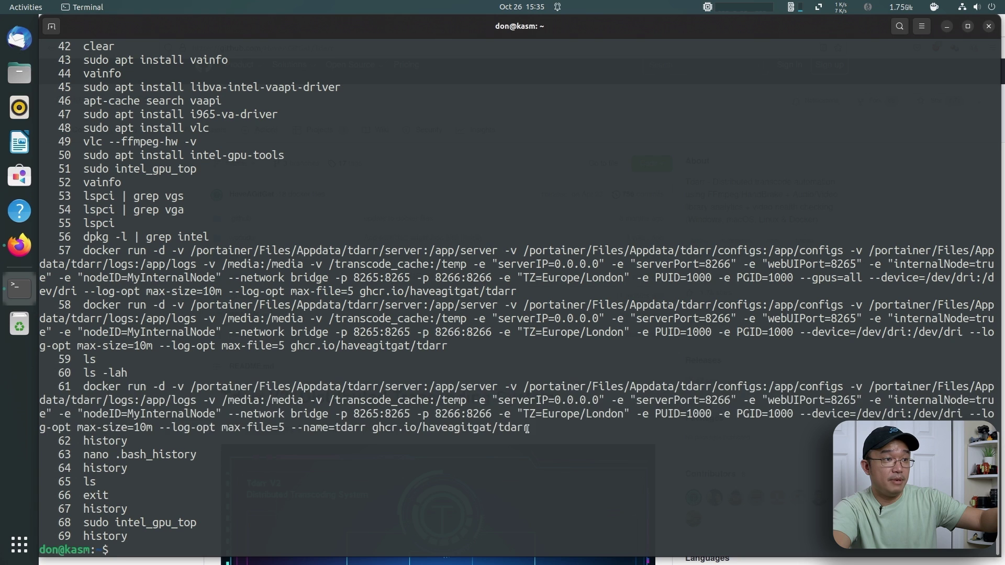
{"action": "left_click_drag", "start_coordinate": [527, 428], "coordinate": [87, 386]}
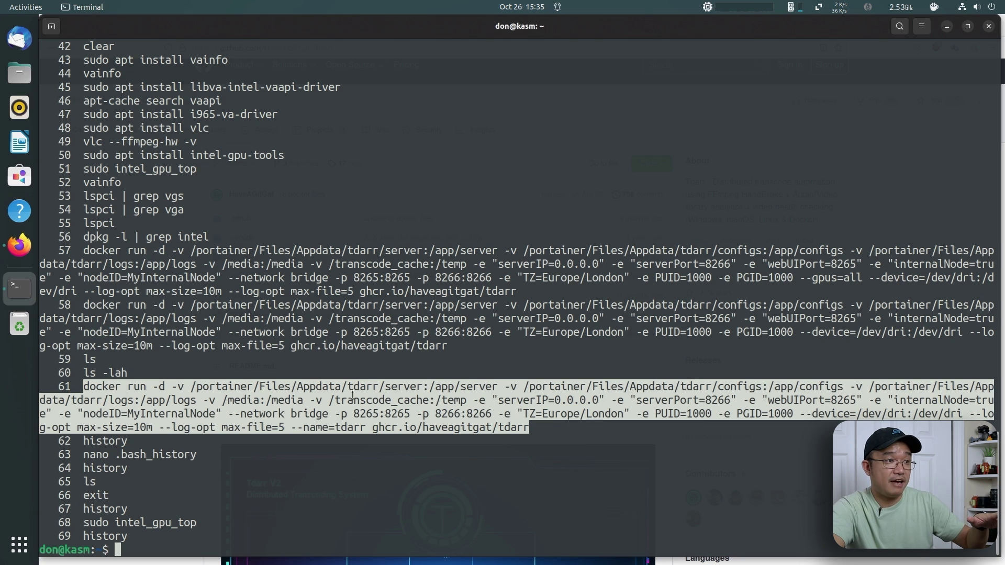
{"action": "left_click", "coordinate": [781, 410]}
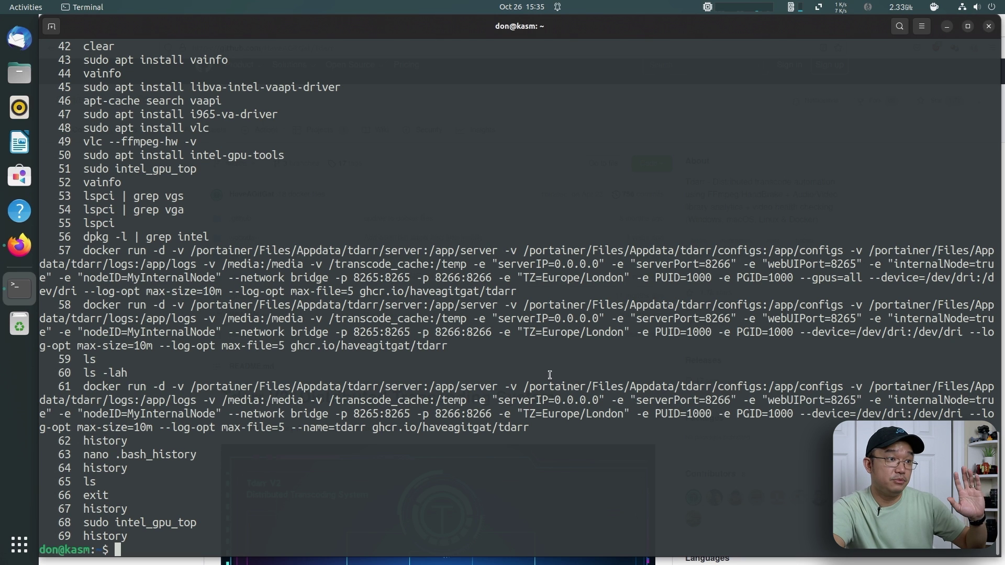
{"action": "left_click", "coordinate": [946, 26]}
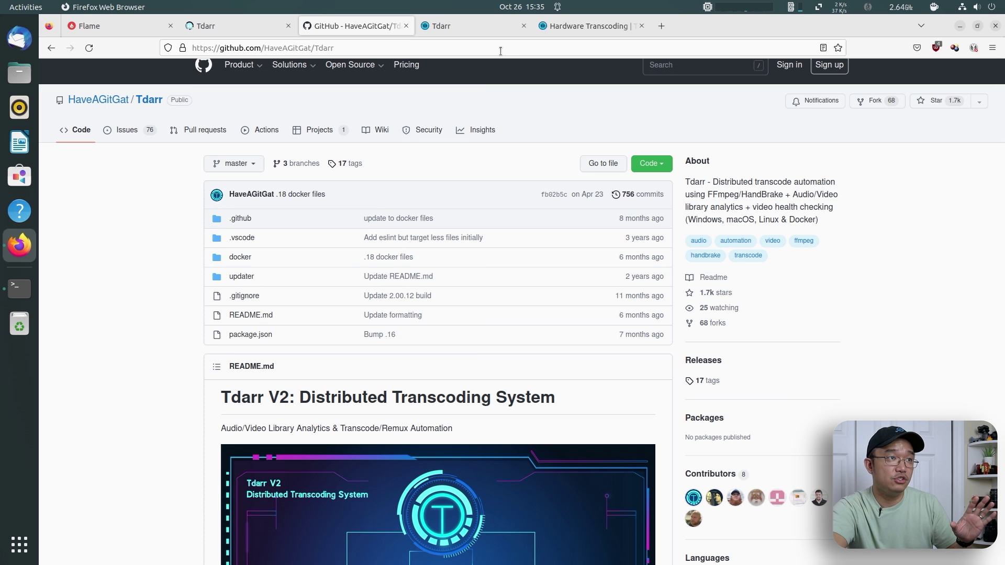
Scroll the HaveAGitGat/Tdarr README down to Setup/Installation and back
{"action": "scroll", "coordinate": [439, 317], "scroll_direction": "down", "scroll_amount": 8}
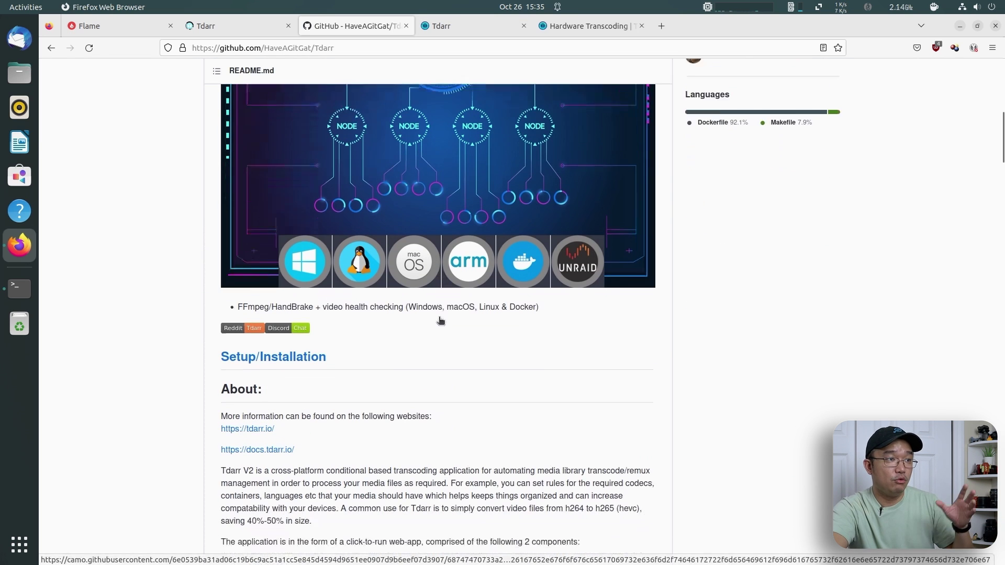
{"action": "scroll", "coordinate": [438, 317], "scroll_direction": "up", "scroll_amount": 5}
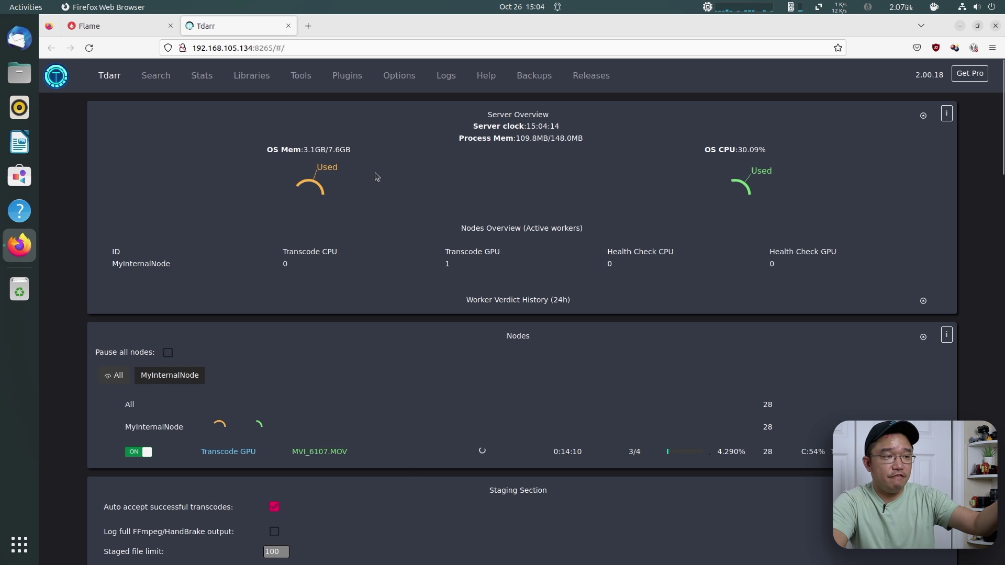
Scroll the dashboard to check MyInternalNode's GPU transcode of MVI_6107.MOV at about 11%
{"action": "scroll", "coordinate": [381, 188], "scroll_direction": "down", "scroll_amount": 7}
{"action": "scroll", "coordinate": [384, 194], "scroll_direction": "up", "scroll_amount": 7}
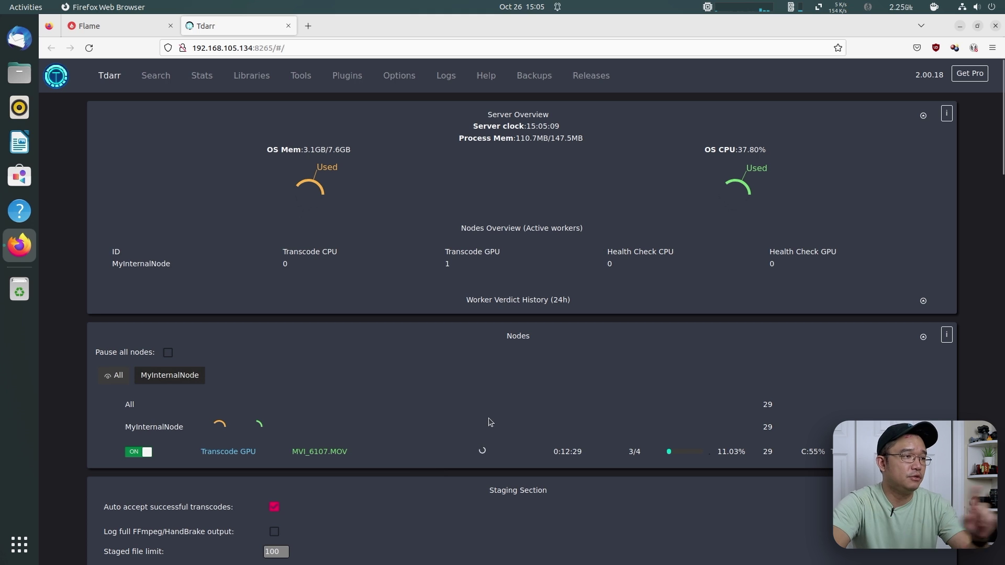
Scroll the dashboard and open MyInternalNode's details in the Nodes panel
{"action": "scroll", "coordinate": [490, 421], "scroll_direction": "down", "scroll_amount": 3}
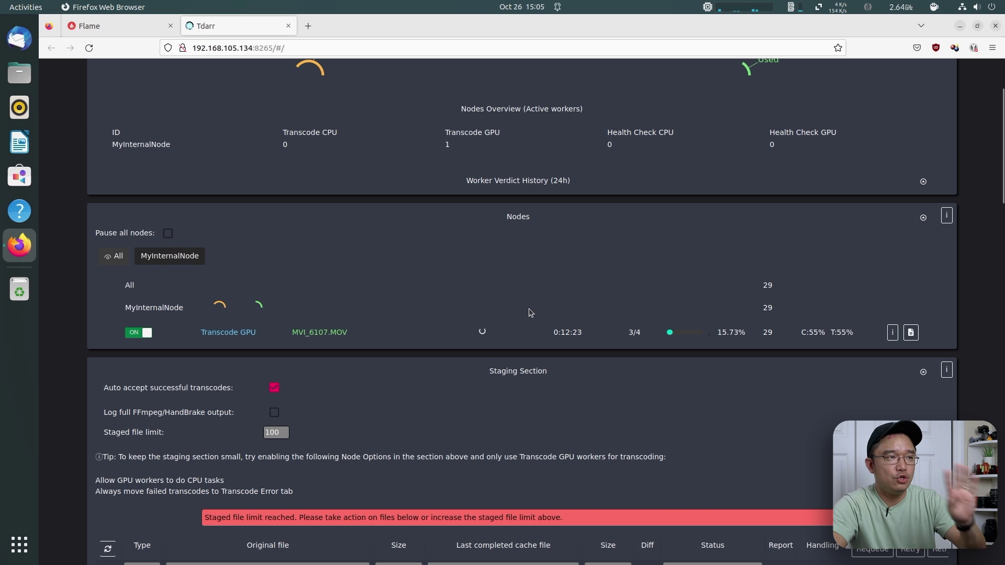
{"action": "scroll", "coordinate": [632, 194], "scroll_direction": "up", "scroll_amount": 3}
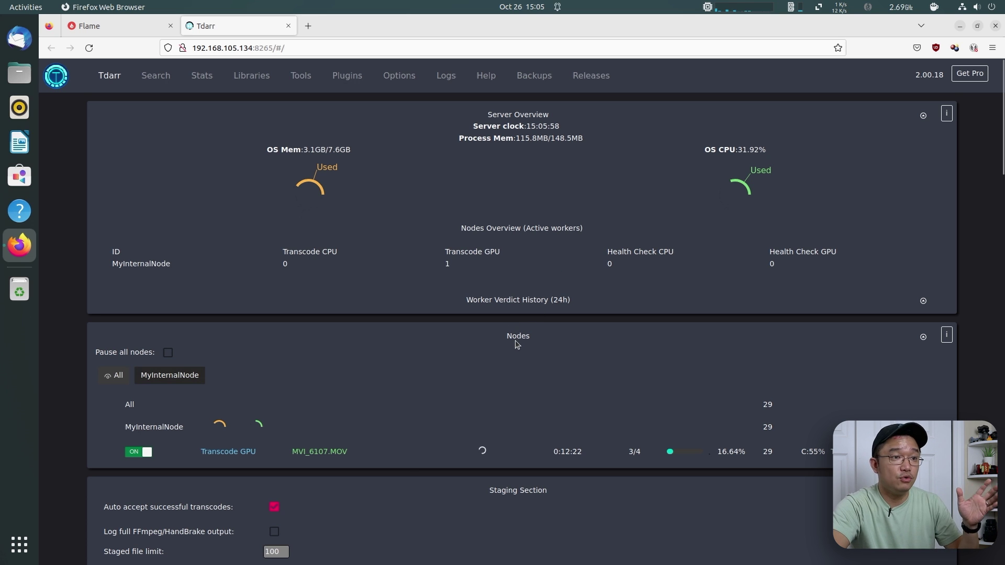
{"action": "scroll", "coordinate": [515, 340], "scroll_direction": "down", "scroll_amount": 3}
{"action": "scroll", "coordinate": [515, 340], "scroll_direction": "up", "scroll_amount": 1}
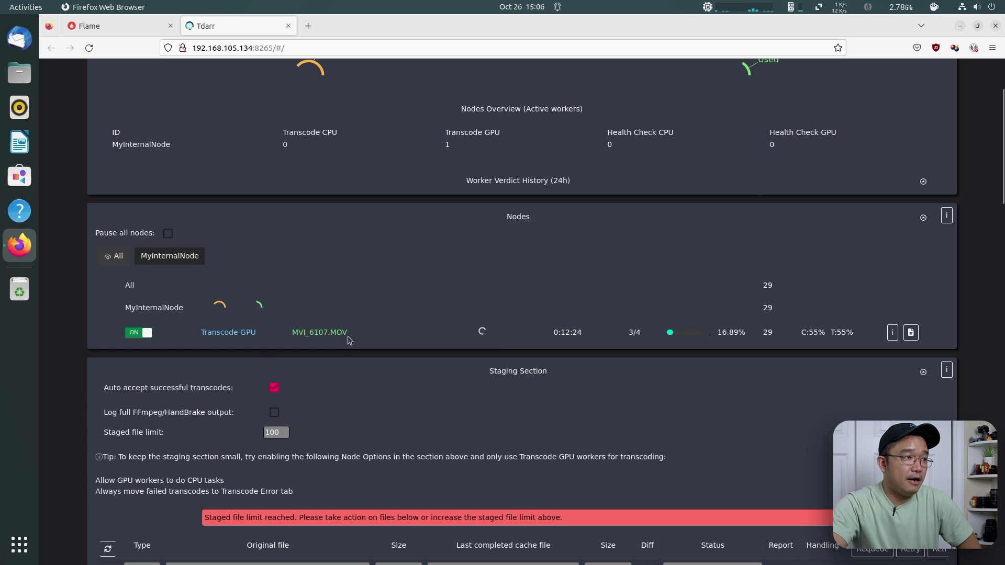
{"action": "left_click", "coordinate": [181, 257]}
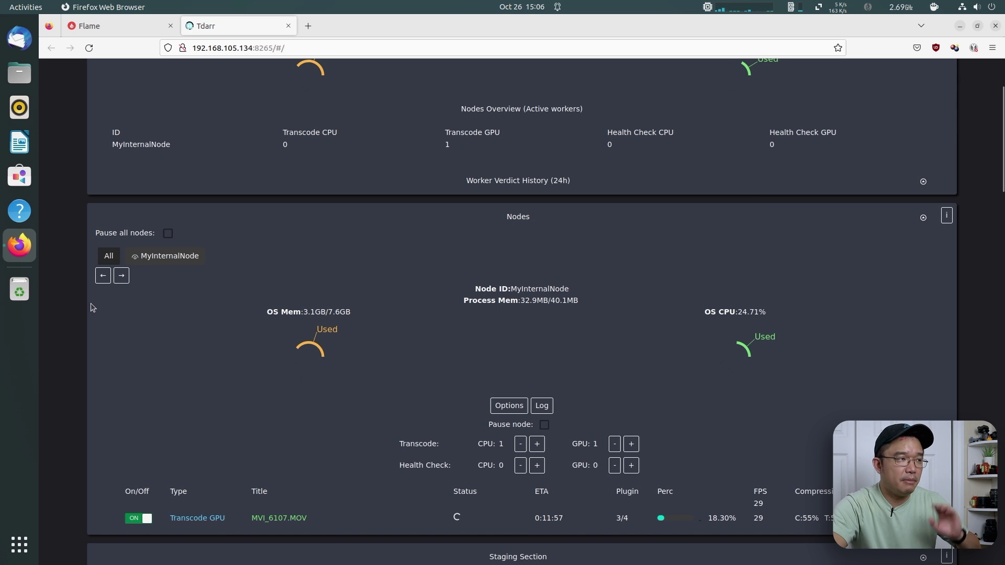
Switch the Nodes panel to All, and read then close the compression ratio explanation
{"action": "left_click", "coordinate": [109, 259]}
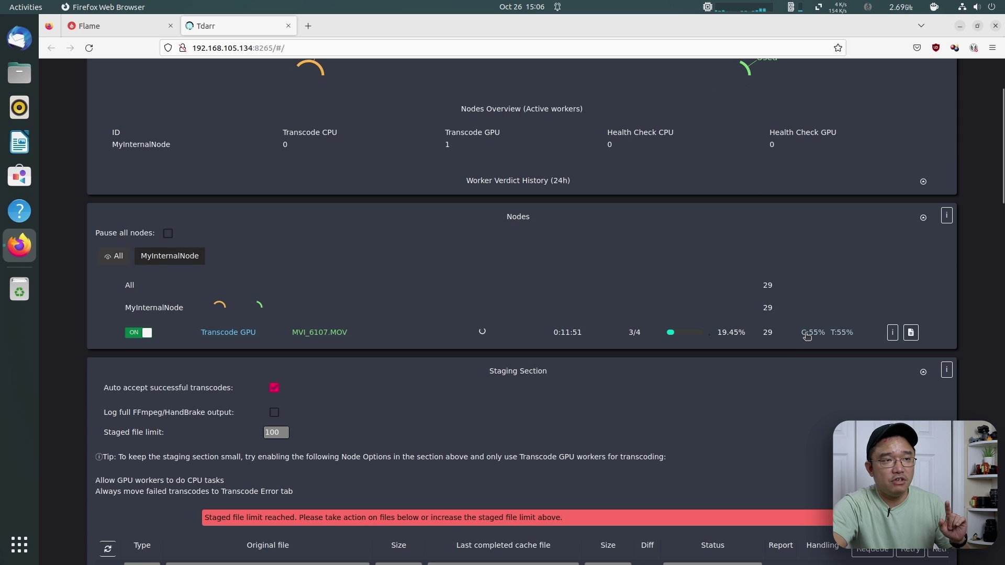
{"action": "left_click", "coordinate": [839, 332]}
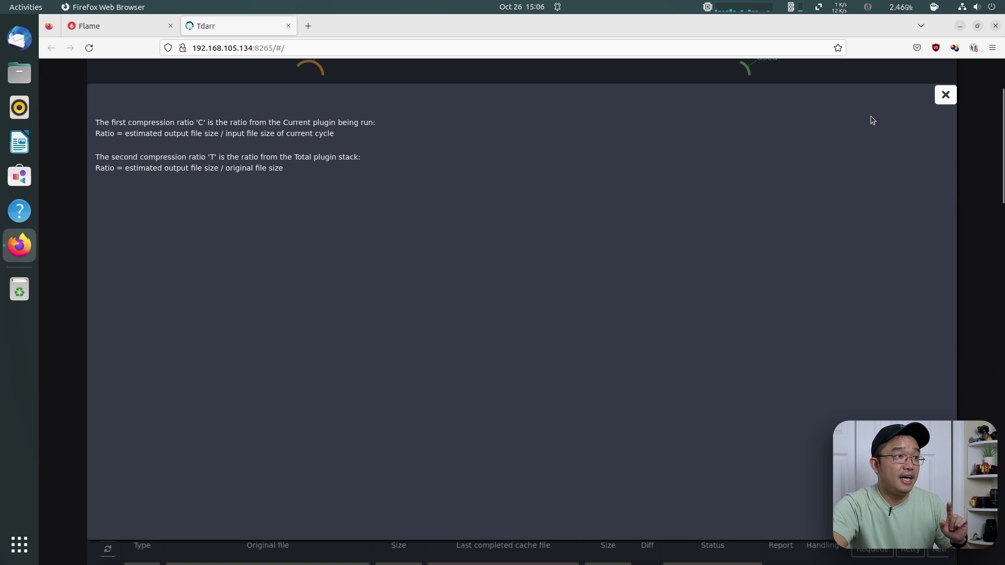
{"action": "left_click", "coordinate": [946, 94]}
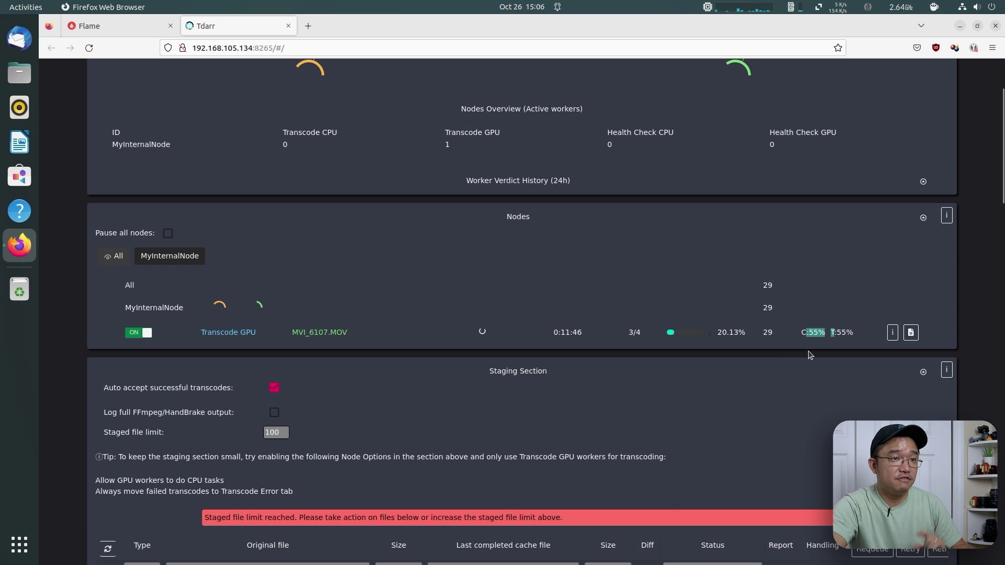
{"action": "scroll", "coordinate": [630, 314], "scroll_direction": "down", "scroll_amount": 5}
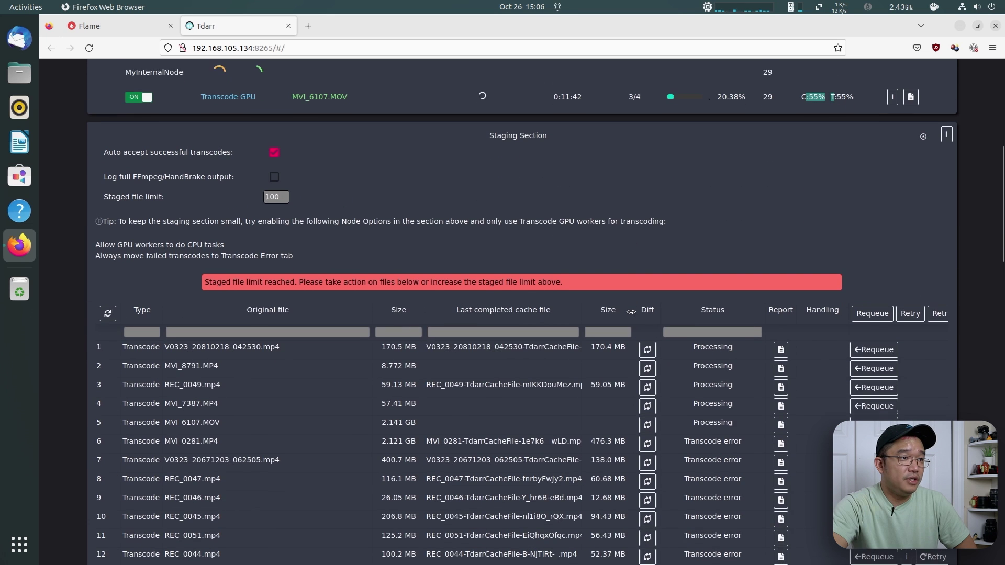
{"action": "scroll", "coordinate": [630, 312], "scroll_direction": "down", "scroll_amount": 3}
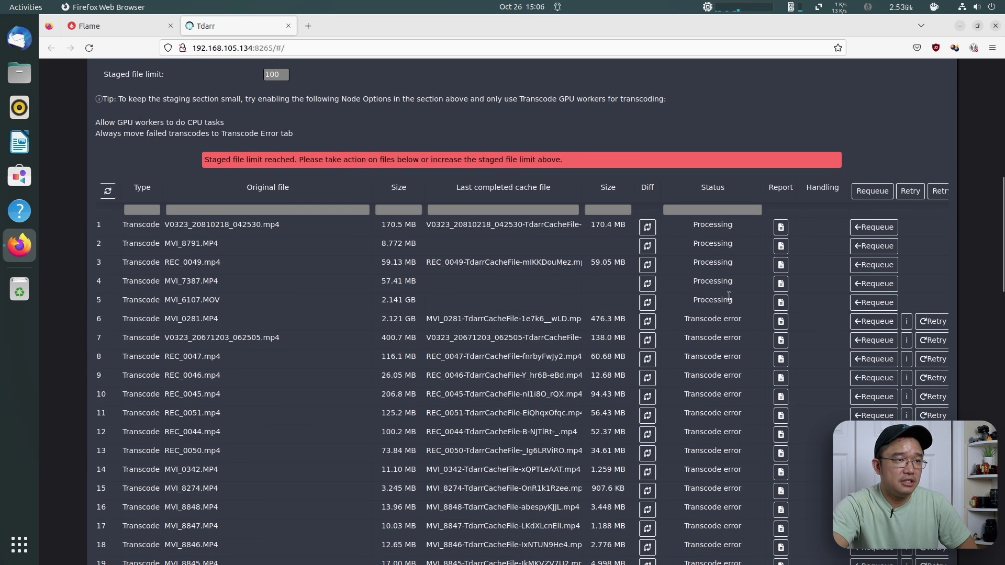
{"action": "scroll", "coordinate": [731, 293], "scroll_direction": "down", "scroll_amount": 4}
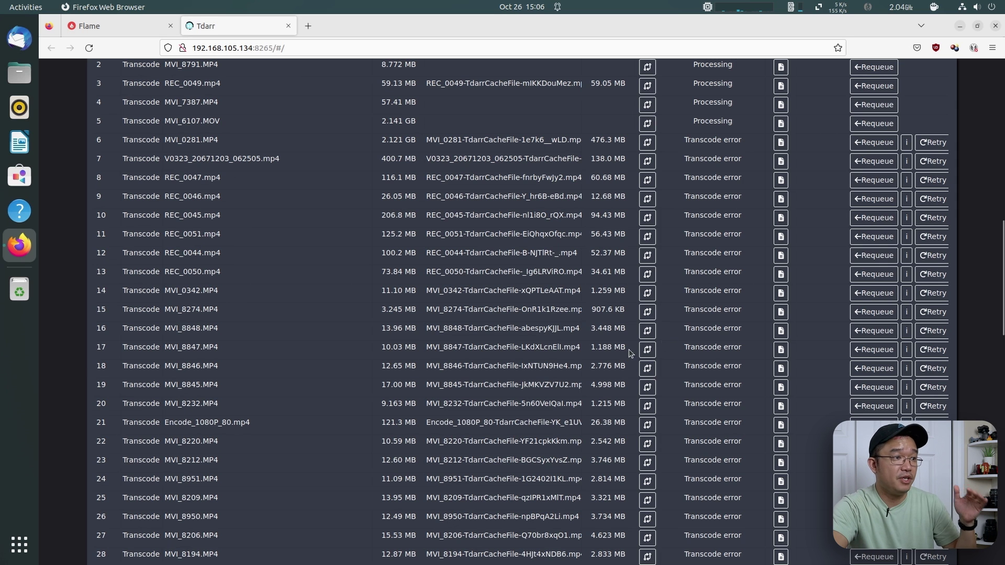
{"action": "scroll", "coordinate": [794, 426], "scroll_direction": "down", "scroll_amount": 3}
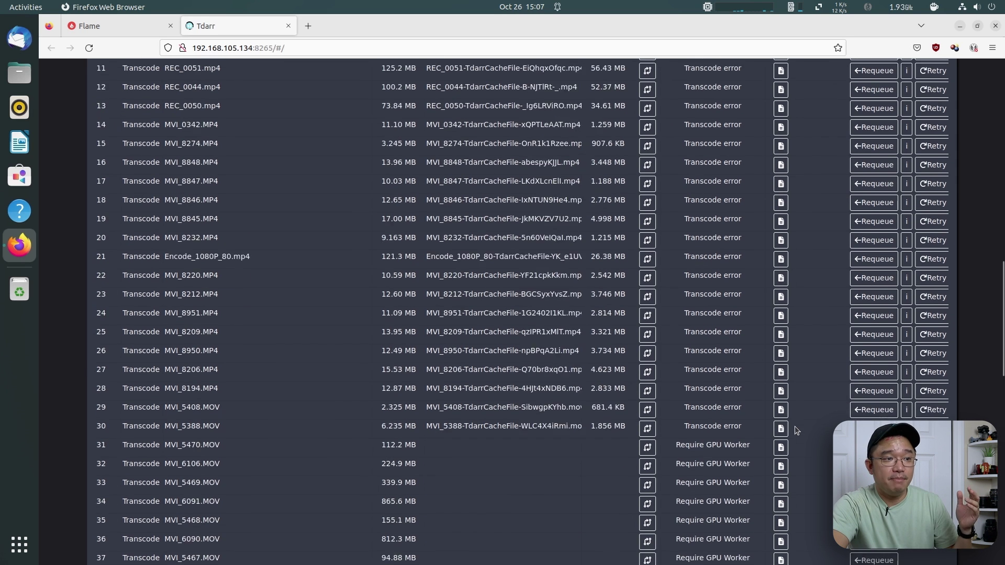
{"action": "scroll", "coordinate": [795, 426], "scroll_direction": "down", "scroll_amount": 8}
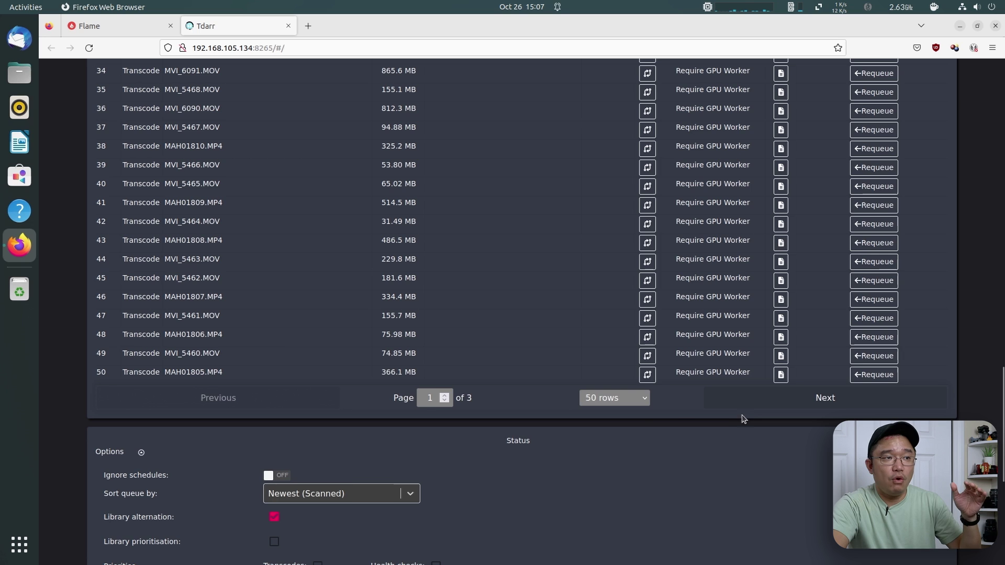
{"action": "scroll", "coordinate": [655, 394], "scroll_direction": "up", "scroll_amount": 12}
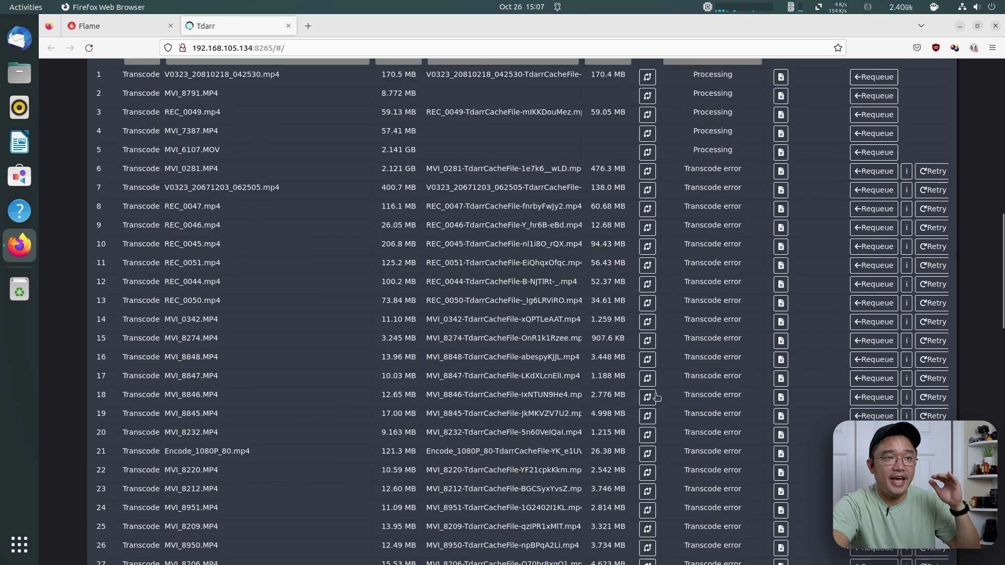
{"action": "scroll", "coordinate": [657, 397], "scroll_direction": "up", "scroll_amount": 1}
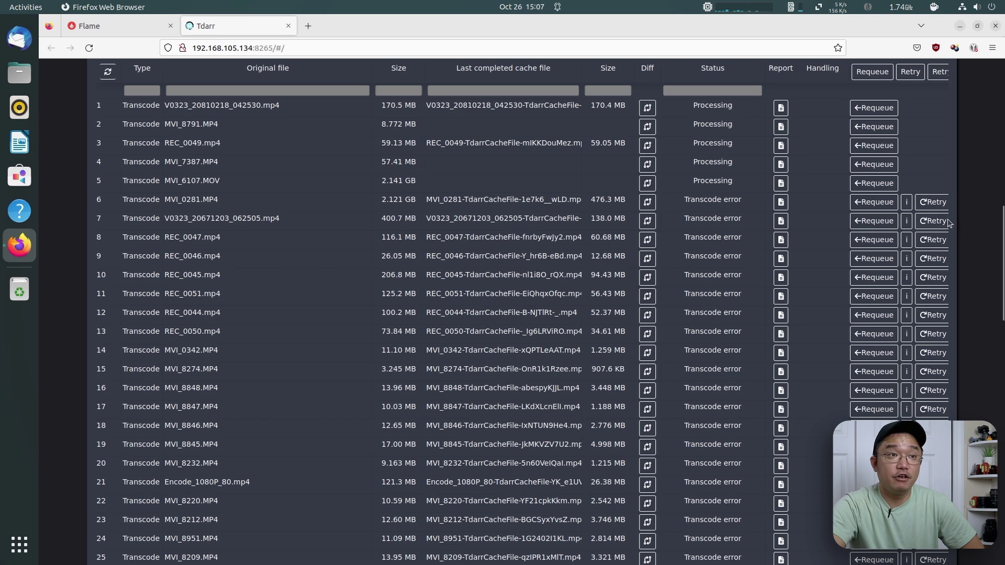
{"action": "left_click", "coordinate": [873, 222]}
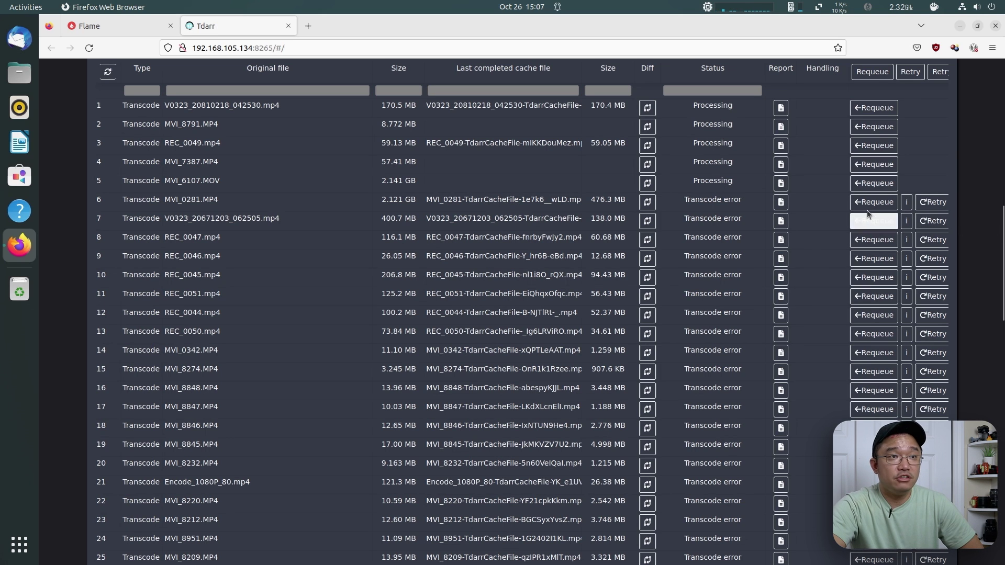
{"action": "left_click", "coordinate": [872, 203]}
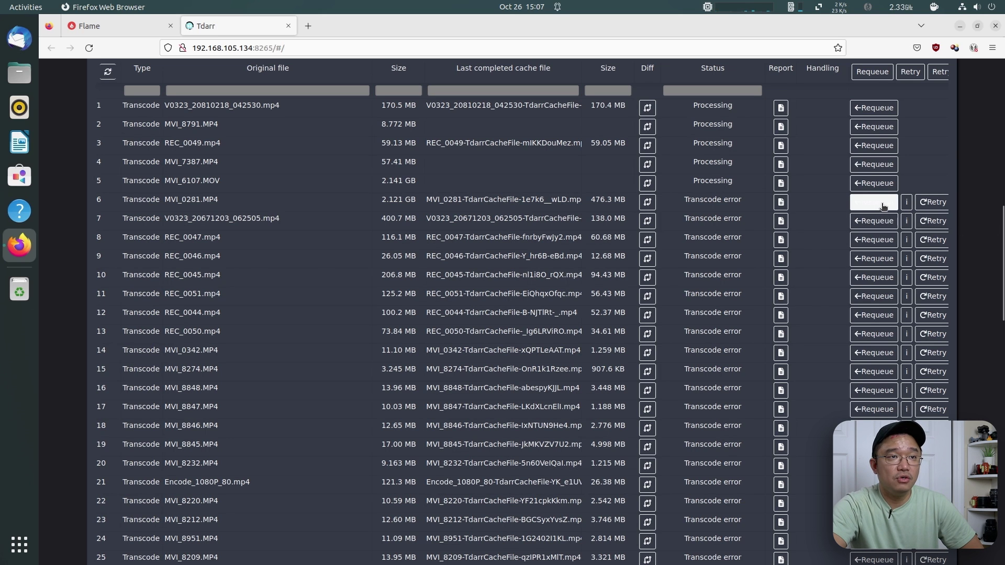
{"action": "scroll", "coordinate": [729, 487], "scroll_direction": "down", "scroll_amount": 10}
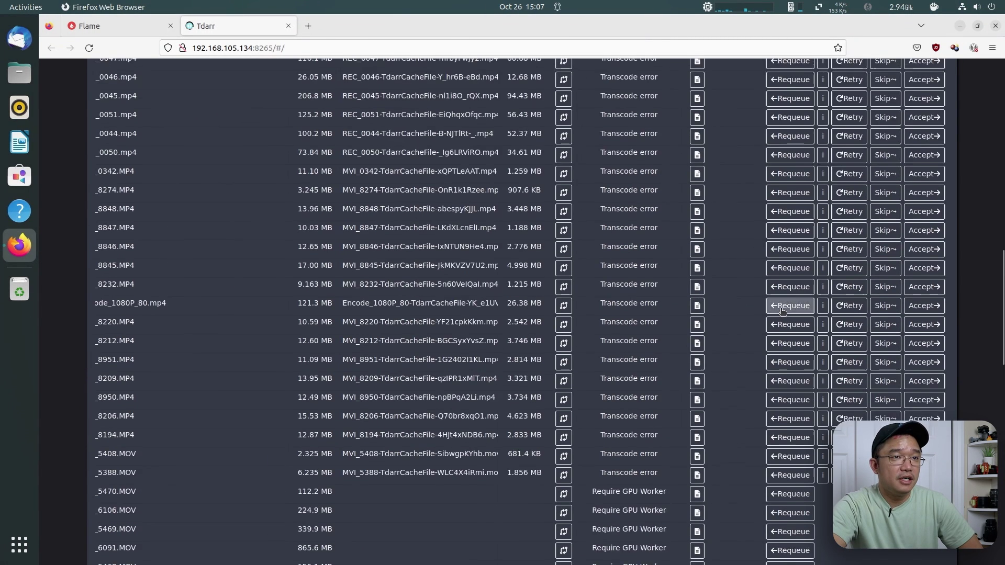
{"action": "scroll", "coordinate": [782, 311], "scroll_direction": "up", "scroll_amount": 4}
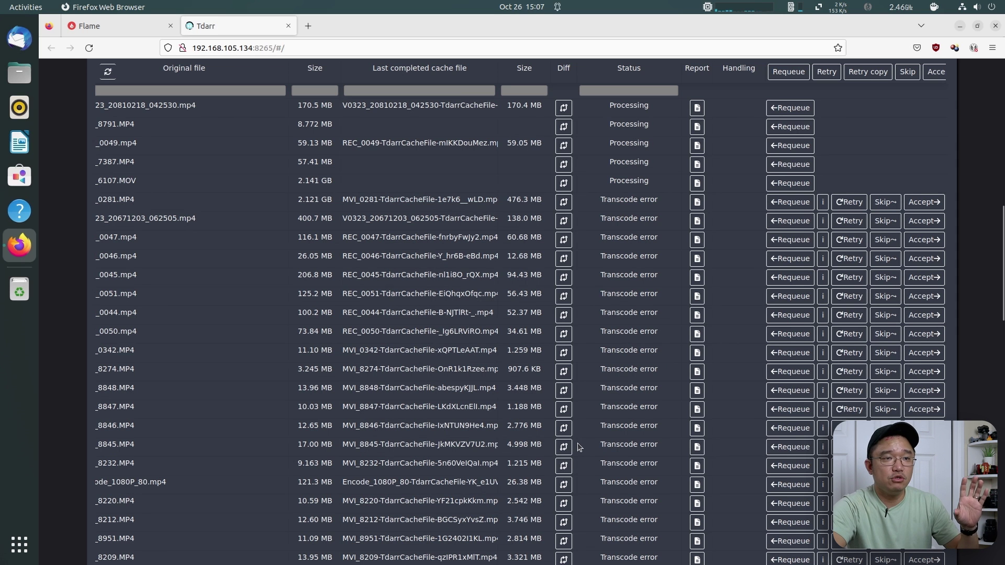
{"action": "scroll", "coordinate": [577, 443], "scroll_direction": "down", "scroll_amount": 1}
{"action": "scroll", "coordinate": [577, 443], "scroll_direction": "up", "scroll_amount": 1}
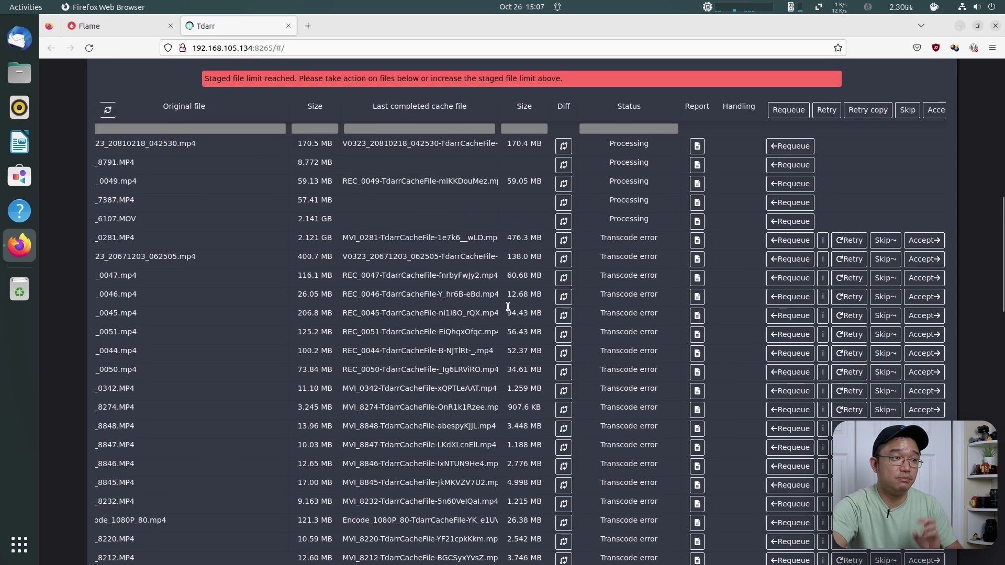
{"action": "scroll", "coordinate": [507, 306], "scroll_direction": "down", "scroll_amount": 5}
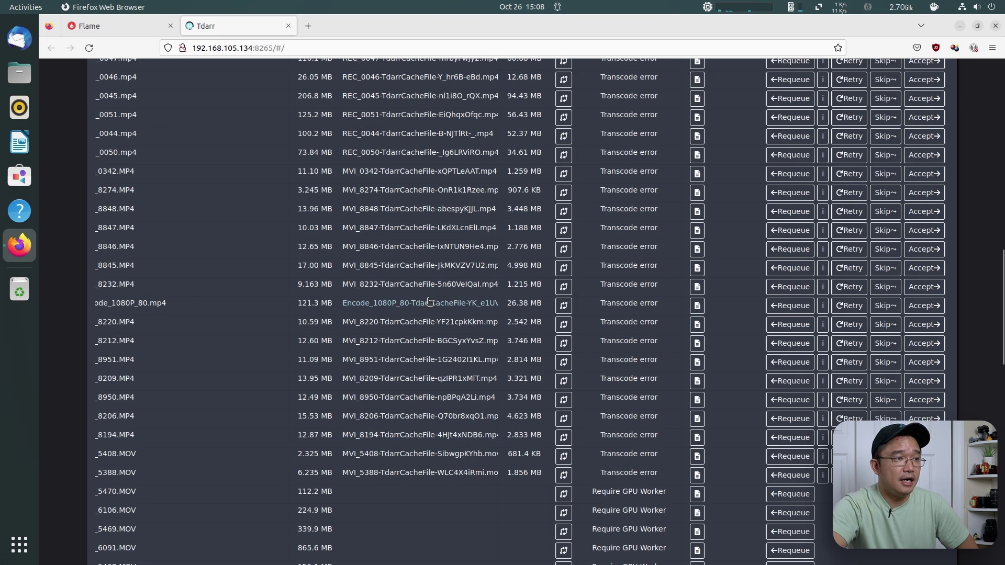
{"action": "scroll", "coordinate": [924, 279], "scroll_direction": "up", "scroll_amount": 10}
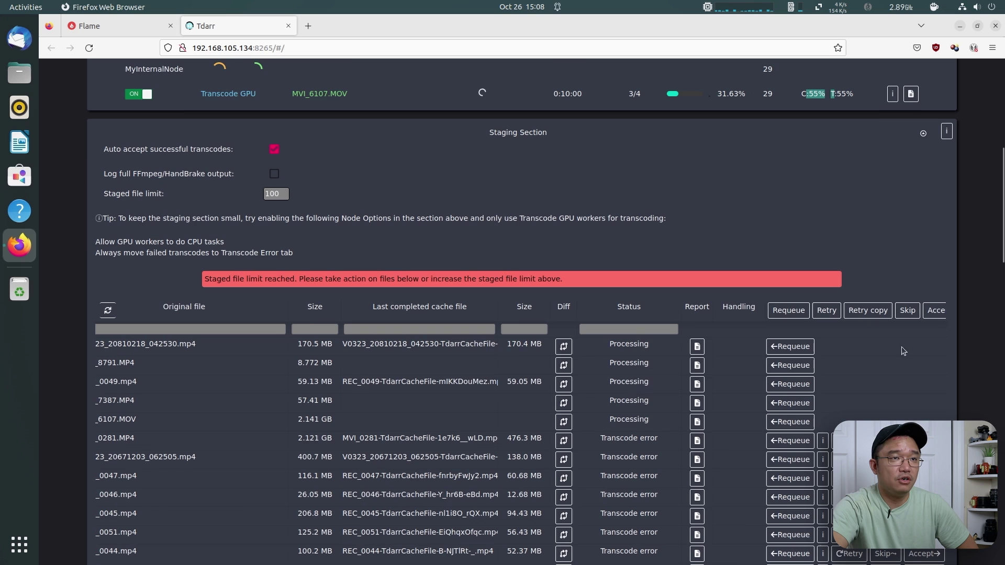
{"action": "left_click", "coordinate": [935, 311]}
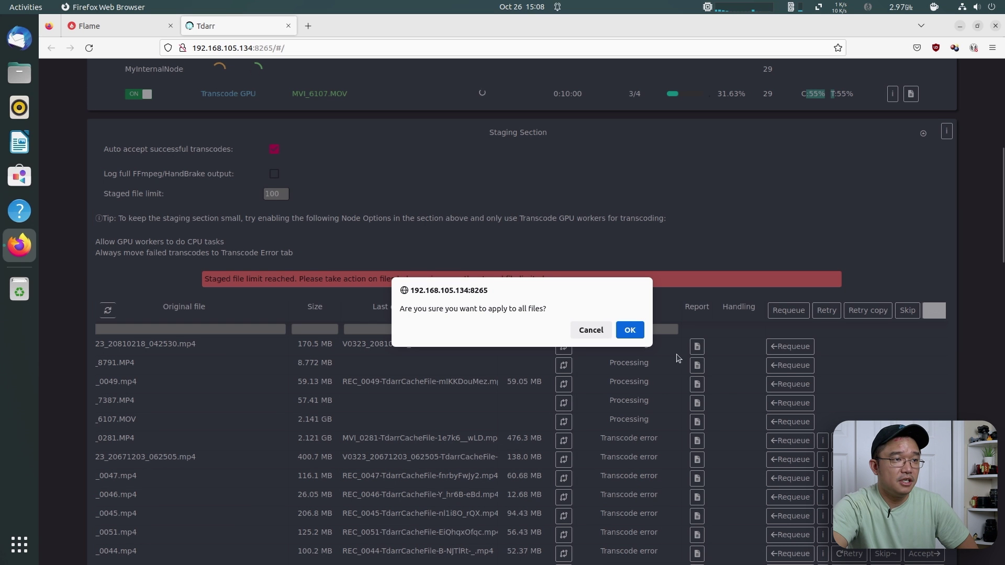
{"action": "left_click", "coordinate": [630, 330]}
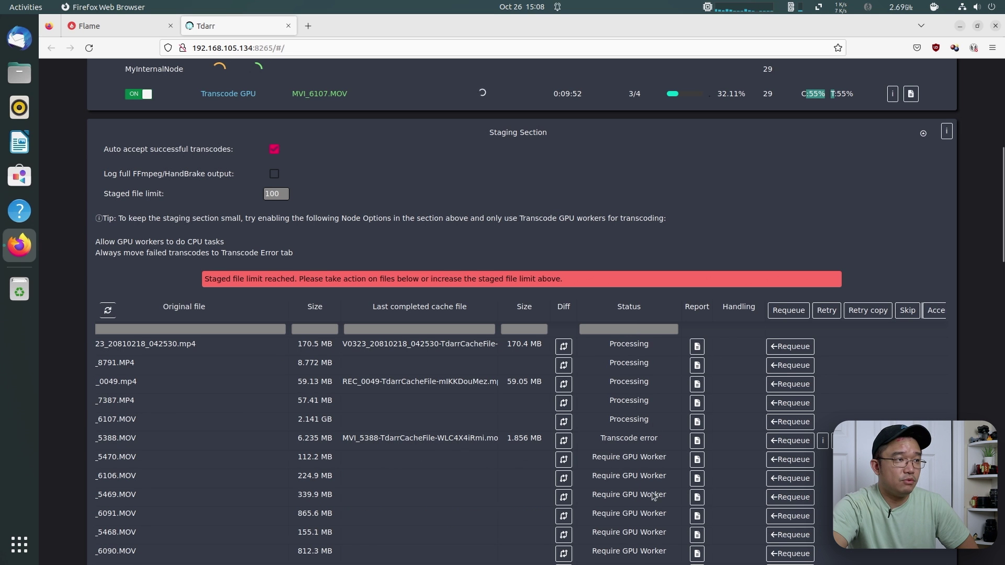
{"action": "scroll", "coordinate": [481, 394], "scroll_direction": "up", "scroll_amount": 8}
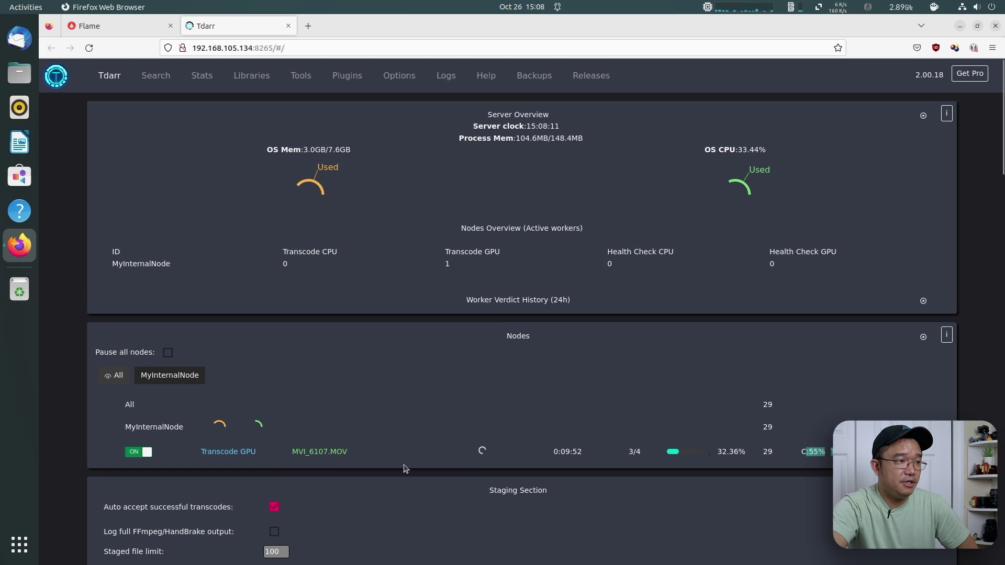
{"action": "scroll", "coordinate": [439, 379], "scroll_direction": "down", "scroll_amount": 3}
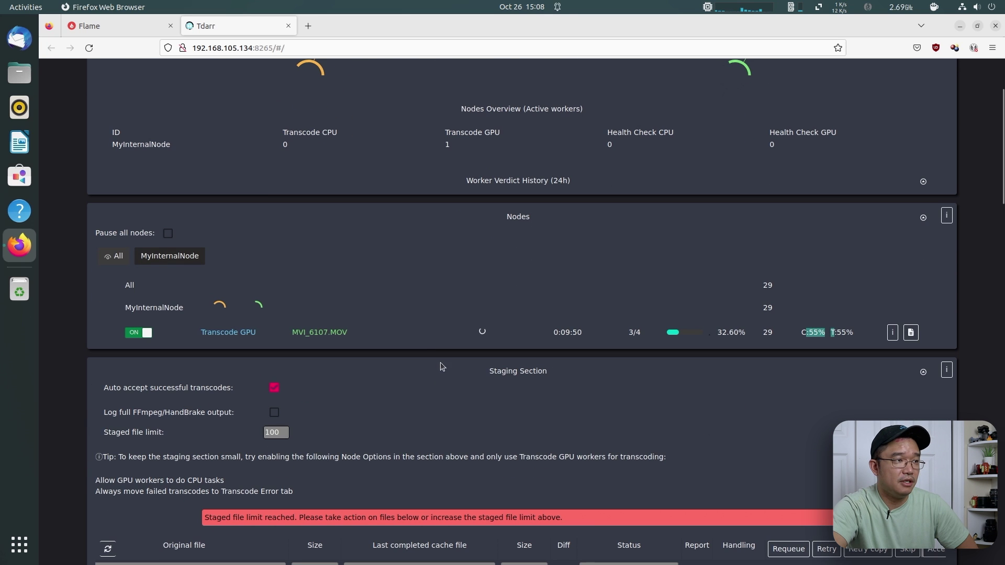
{"action": "scroll", "coordinate": [373, 336], "scroll_direction": "down", "scroll_amount": 8}
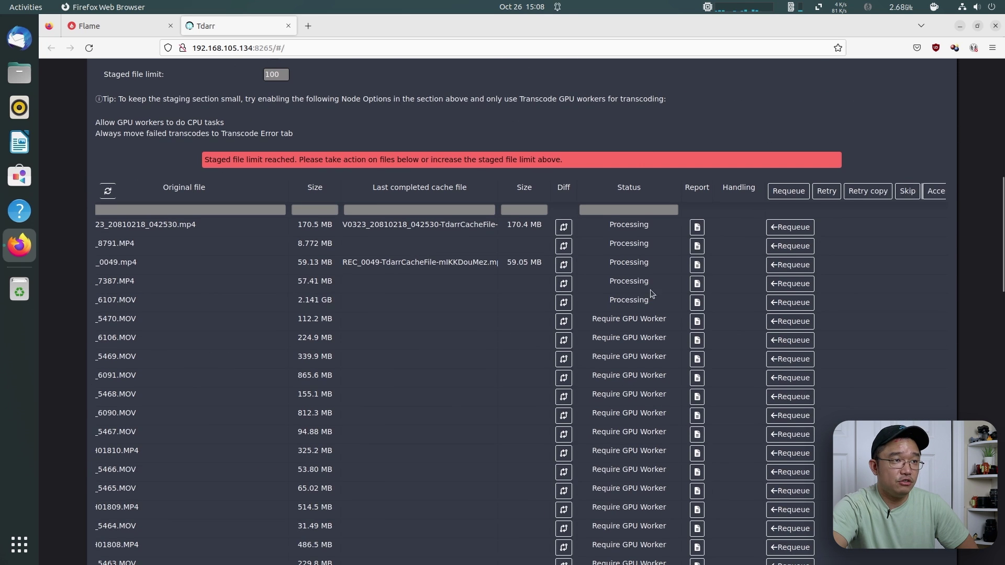
{"action": "scroll", "coordinate": [551, 290], "scroll_direction": "up", "scroll_amount": 9}
{"action": "scroll", "coordinate": [641, 236], "scroll_direction": "down", "scroll_amount": 8}
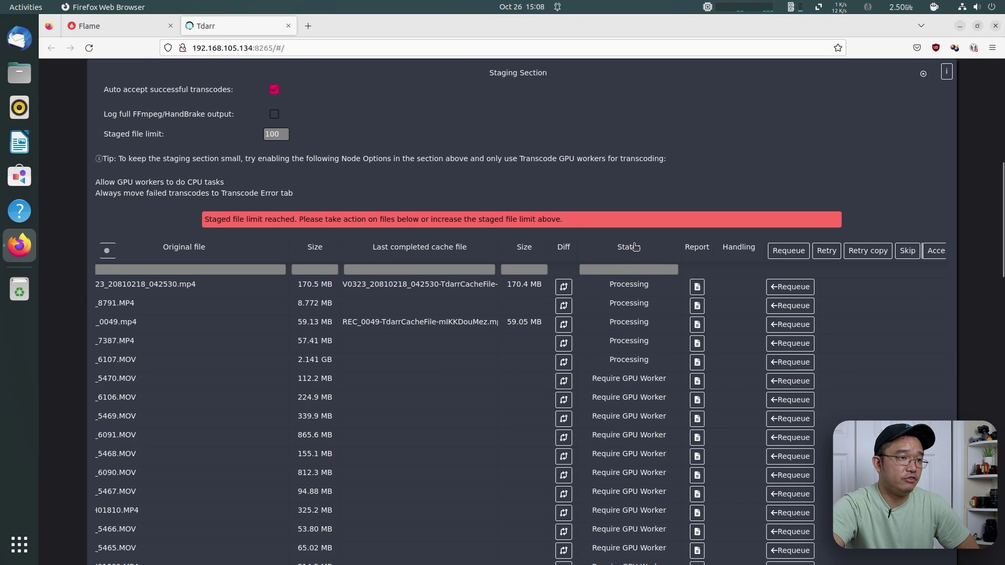
{"action": "scroll", "coordinate": [604, 284], "scroll_direction": "down", "scroll_amount": 12}
{"action": "scroll", "coordinate": [604, 284], "scroll_direction": "down", "scroll_amount": 16}
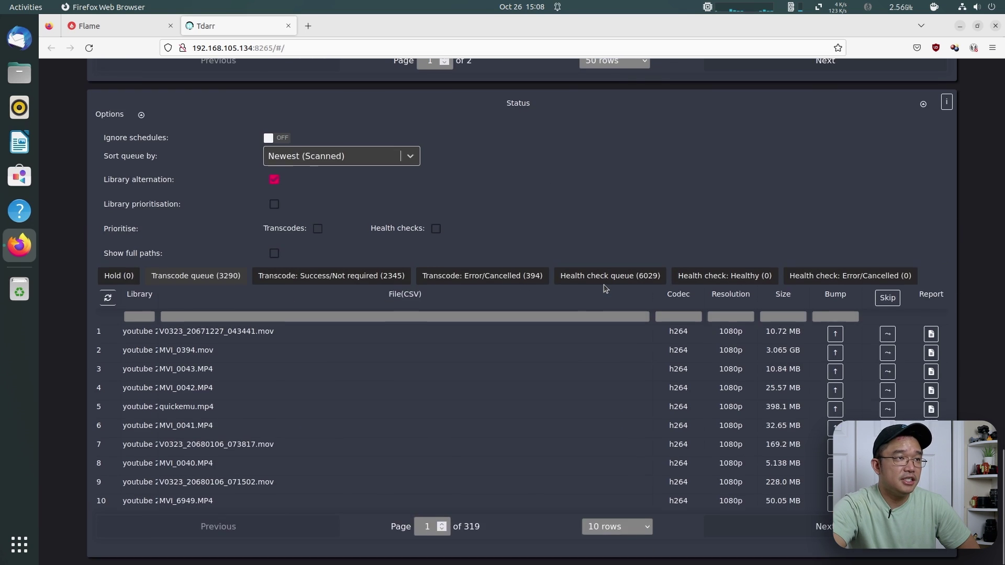
{"action": "scroll", "coordinate": [604, 284], "scroll_direction": "up", "scroll_amount": 7}
{"action": "left_click", "coordinate": [607, 358]}
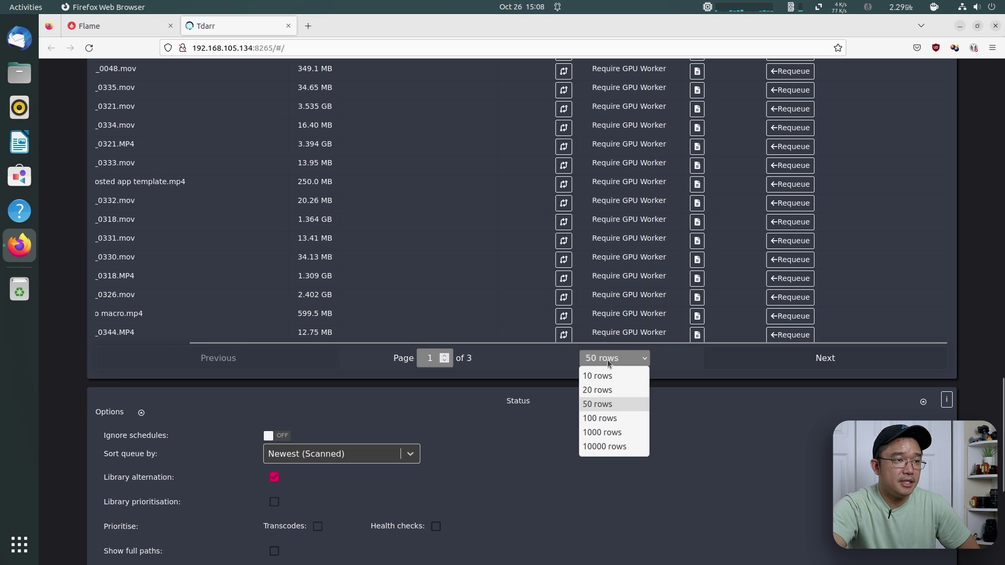
{"action": "left_click", "coordinate": [612, 389]}
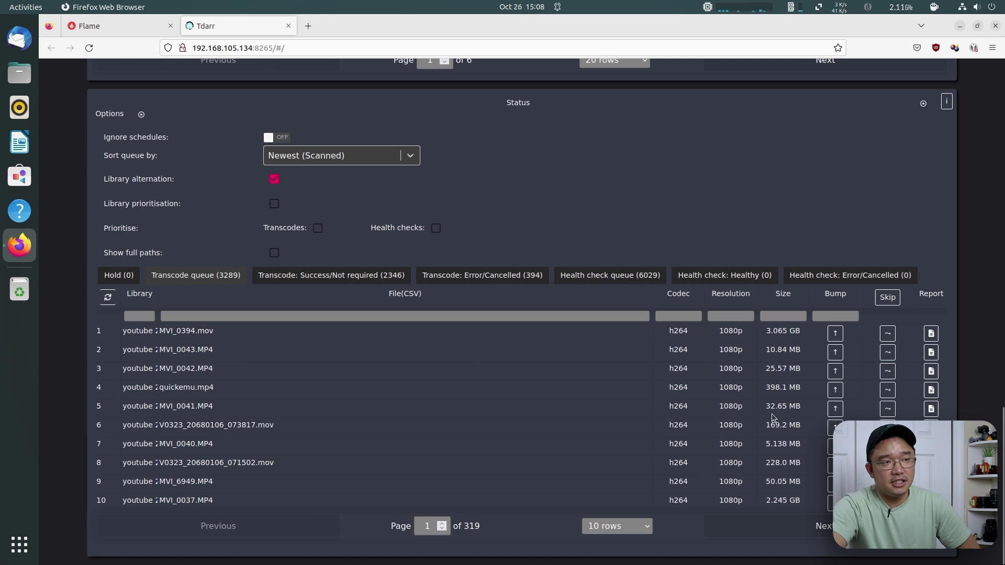
{"action": "scroll", "coordinate": [586, 314], "scroll_direction": "up", "scroll_amount": 10}
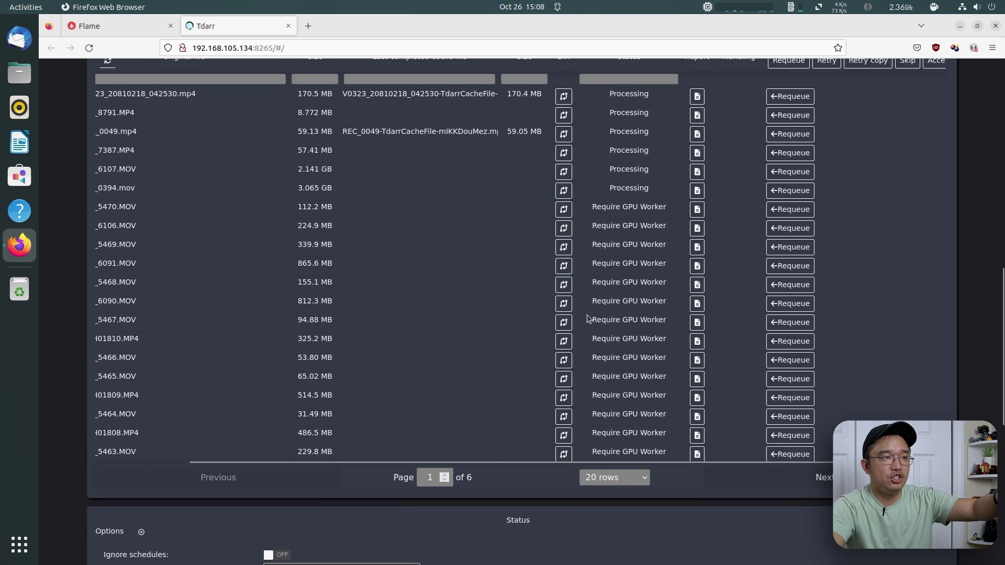
{"action": "scroll", "coordinate": [586, 314], "scroll_direction": "down", "scroll_amount": 11}
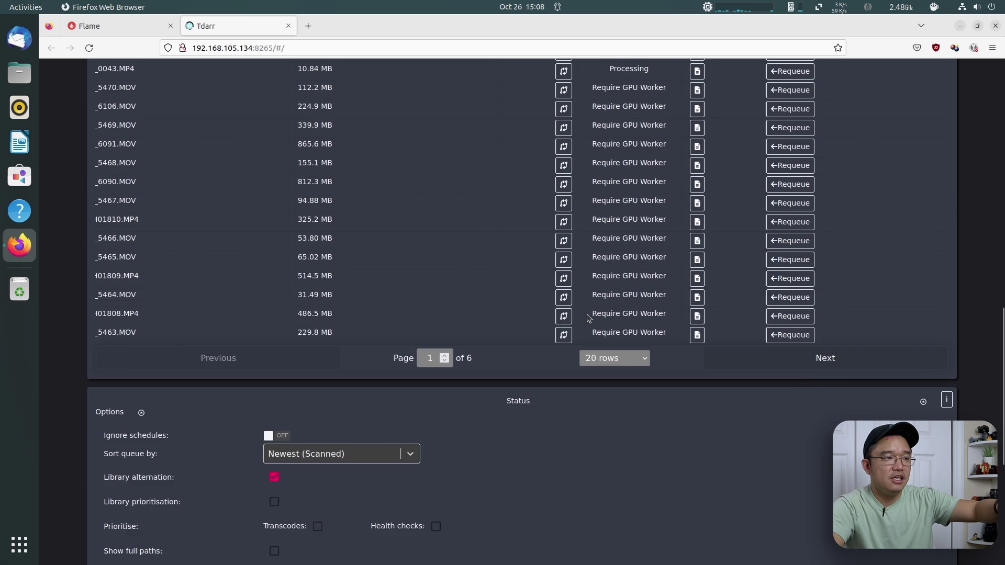
{"action": "scroll", "coordinate": [590, 472], "scroll_direction": "down", "scroll_amount": 2}
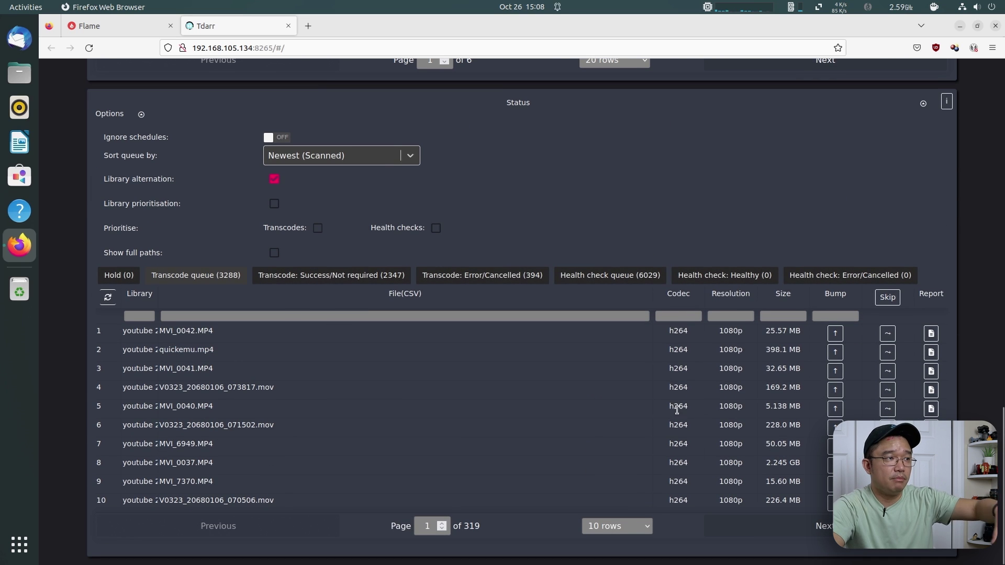
{"action": "scroll", "coordinate": [702, 386], "scroll_direction": "up", "scroll_amount": 20}
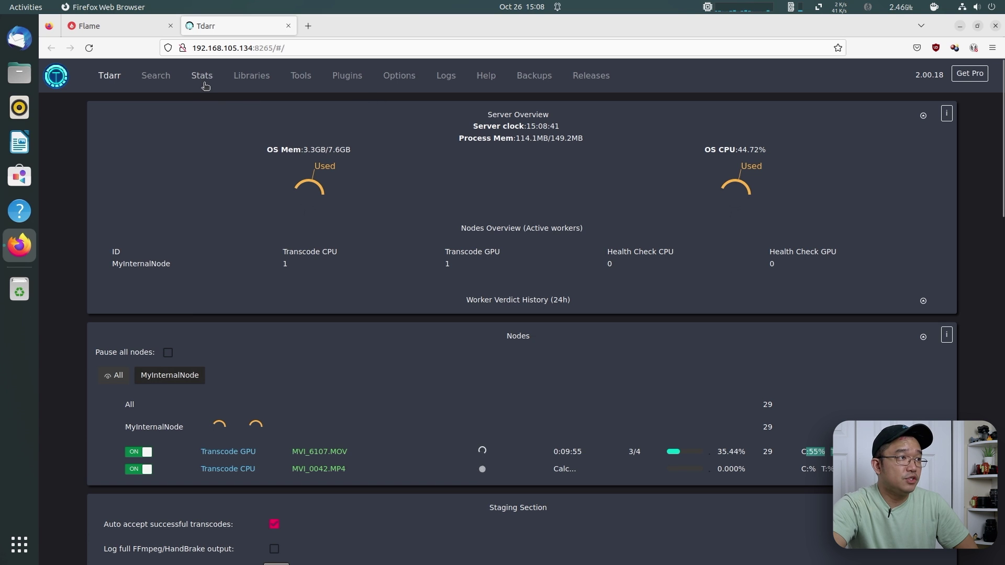
Open the Stats page and highlight the Files count (6029), space saved and transcodes (2529)
{"action": "left_click", "coordinate": [202, 76]}
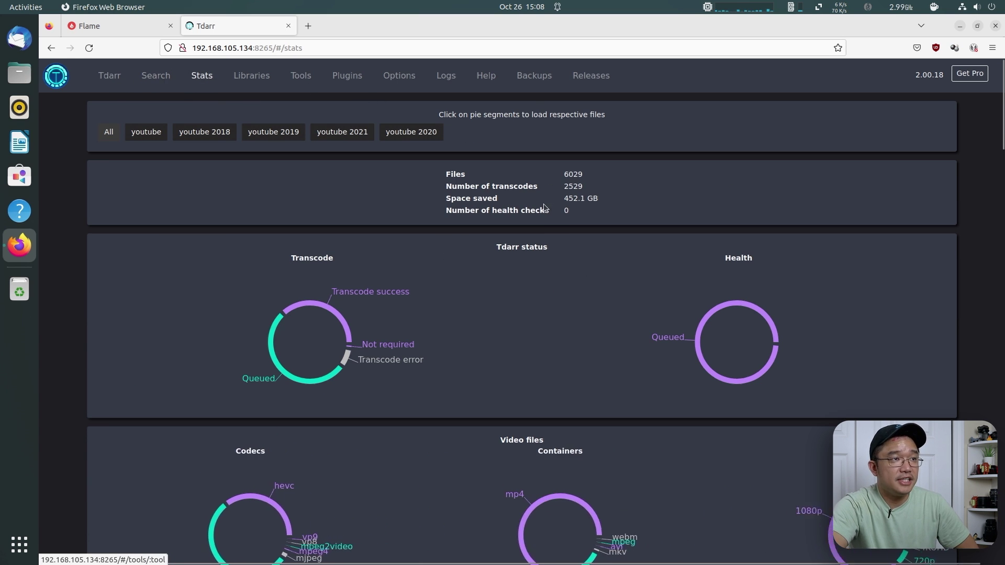
{"action": "left_click_drag", "start_coordinate": [548, 175], "coordinate": [587, 175]}
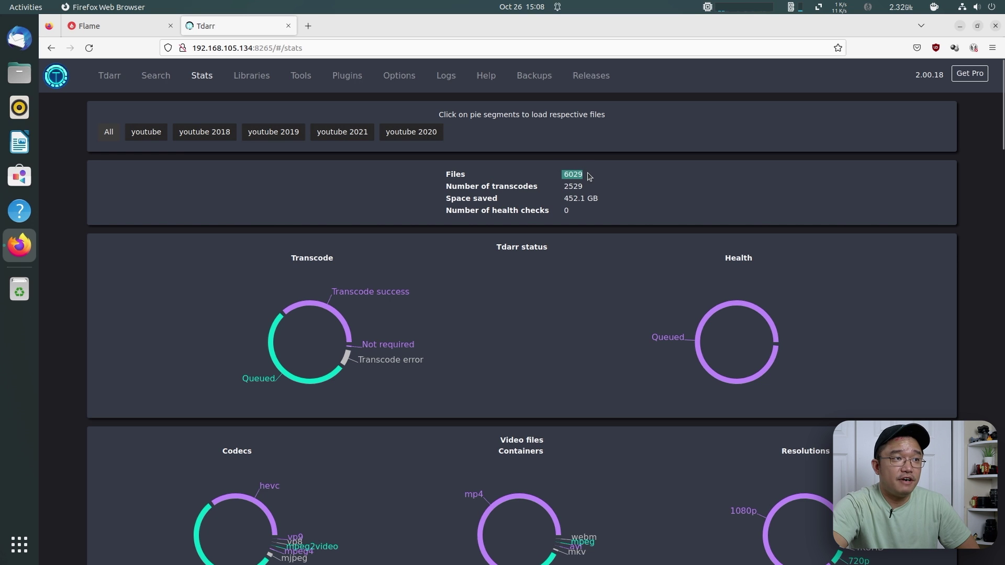
{"action": "left_click", "coordinate": [585, 182]}
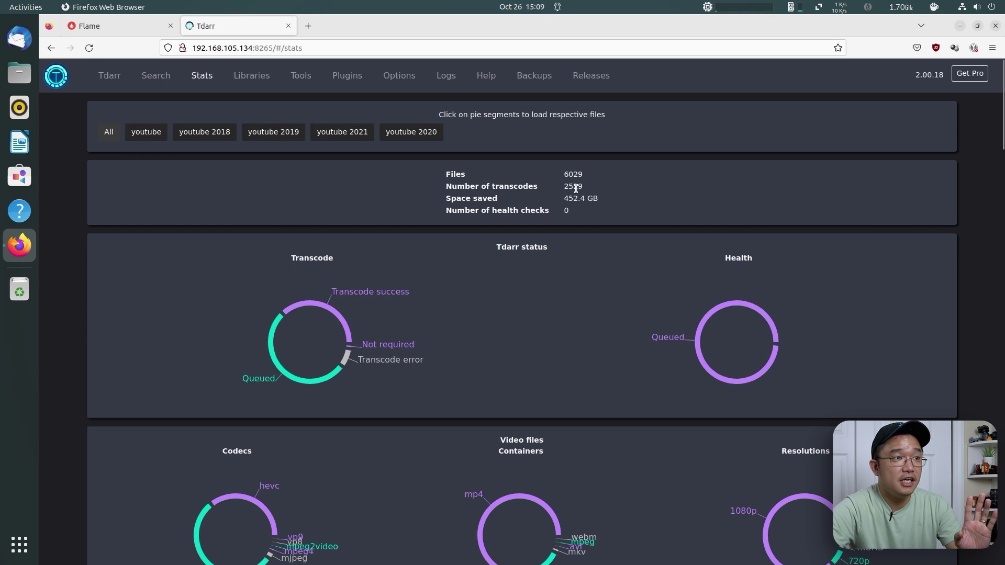
{"action": "left_click_drag", "start_coordinate": [562, 199], "coordinate": [573, 200]}
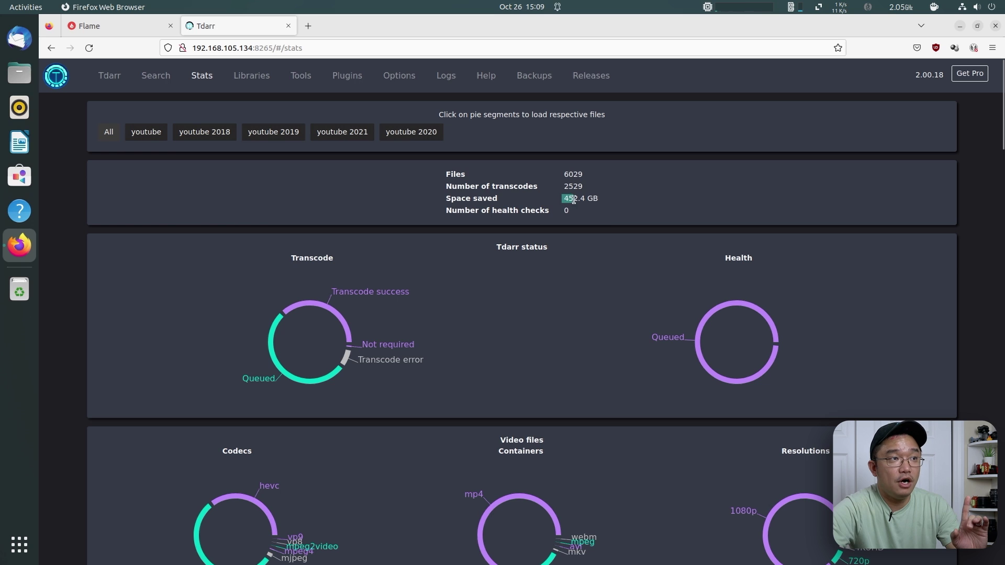
{"action": "left_click", "coordinate": [578, 200]}
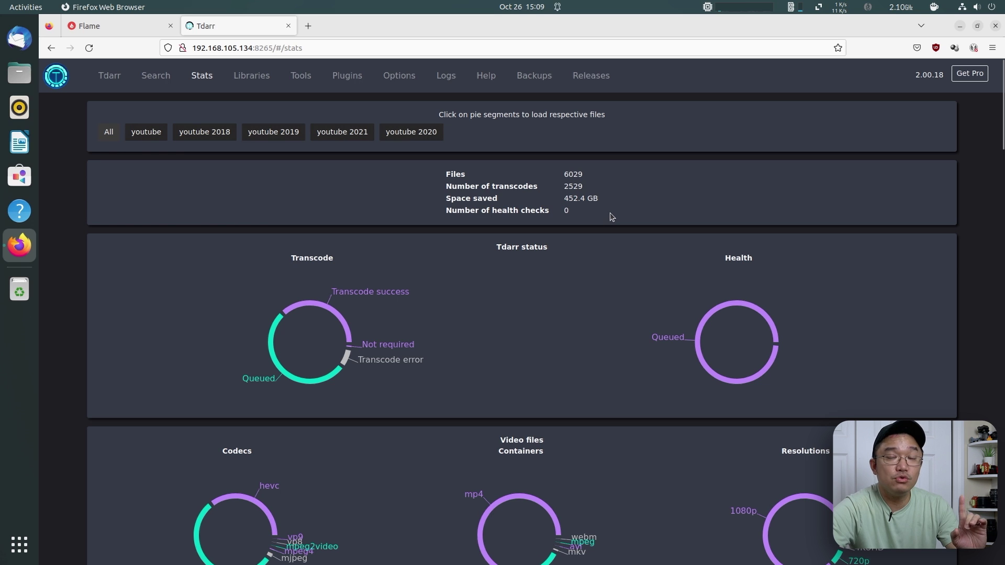
{"action": "double_click", "coordinate": [577, 189]}
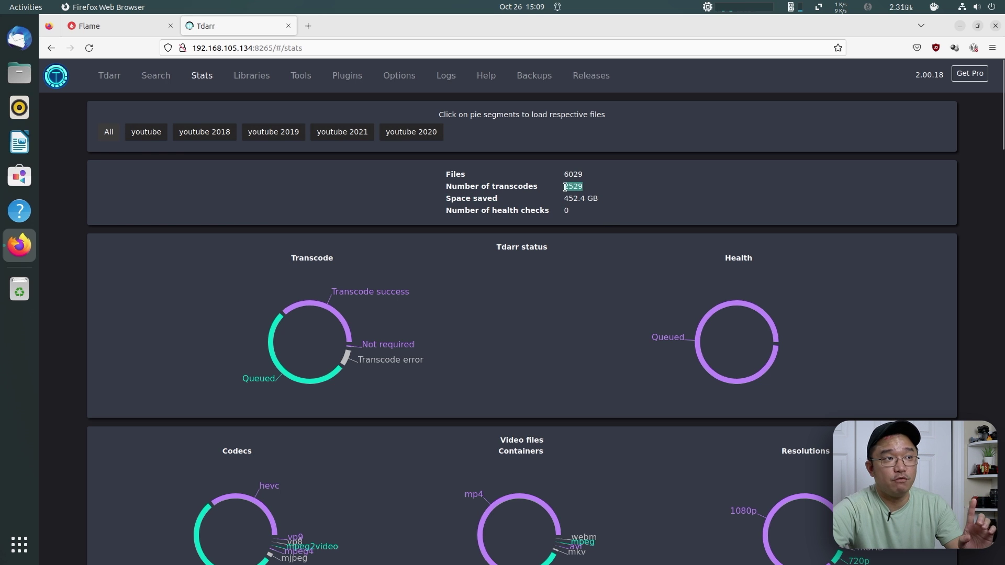
{"action": "left_click", "coordinate": [565, 187]}
Highlight the 452.4 GB space saved value, then go to the Libraries settings
{"action": "double_click", "coordinate": [566, 201]}
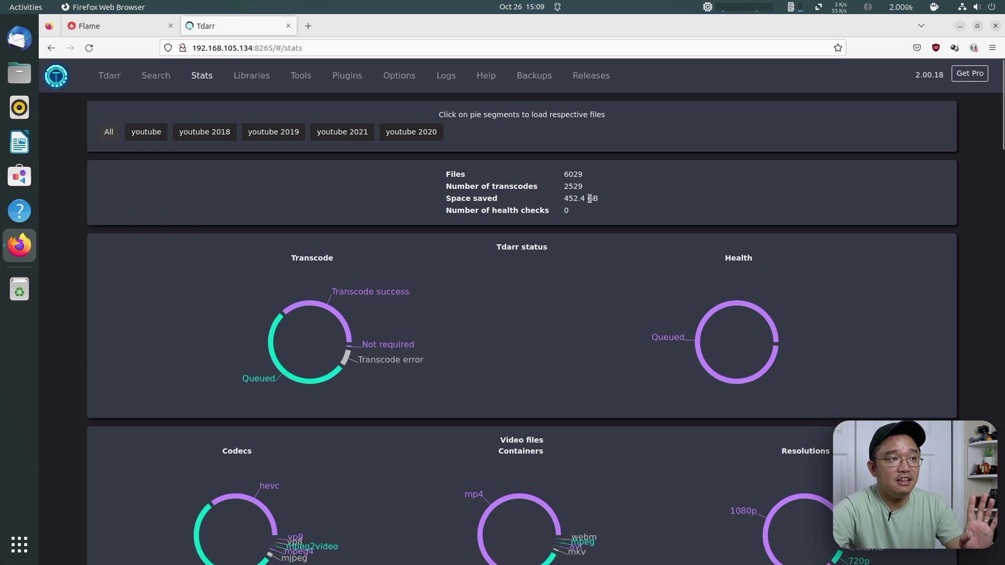
{"action": "double_click", "coordinate": [592, 198]}
{"action": "double_click", "coordinate": [568, 199]}
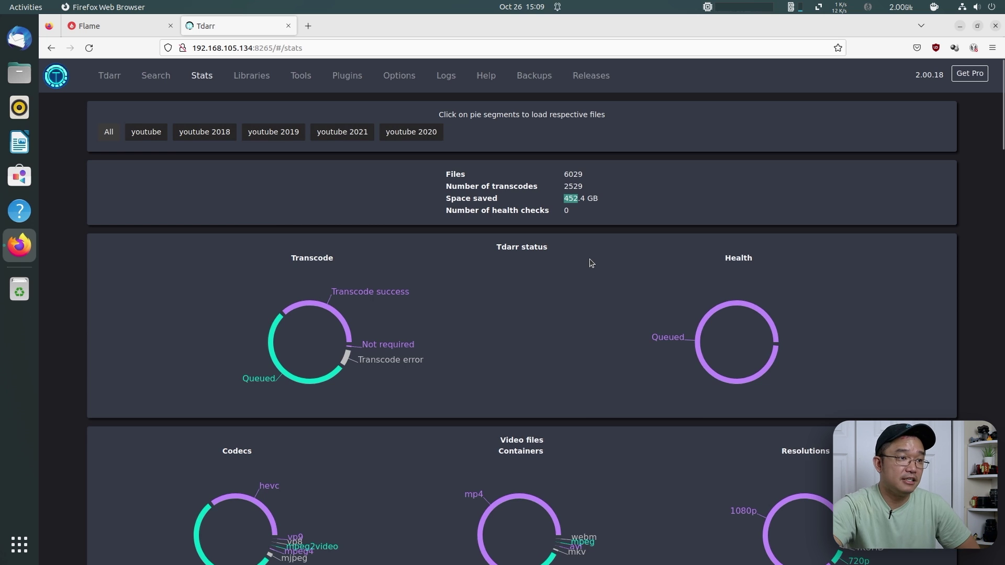
{"action": "scroll", "coordinate": [590, 259], "scroll_direction": "down", "scroll_amount": 6}
{"action": "scroll", "coordinate": [591, 263], "scroll_direction": "down", "scroll_amount": 9}
{"action": "scroll", "coordinate": [591, 262], "scroll_direction": "up", "scroll_amount": 15}
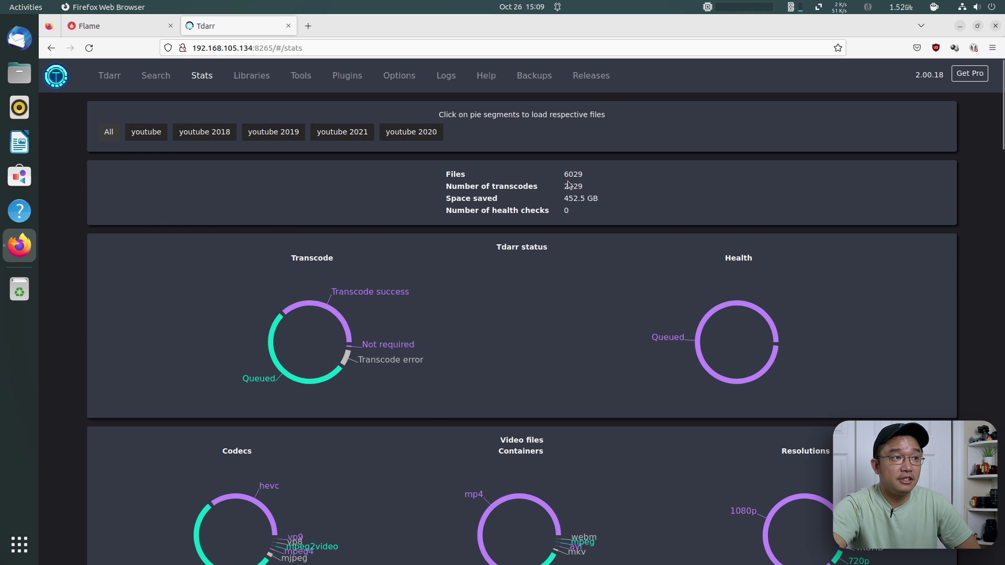
{"action": "left_click", "coordinate": [244, 80]}
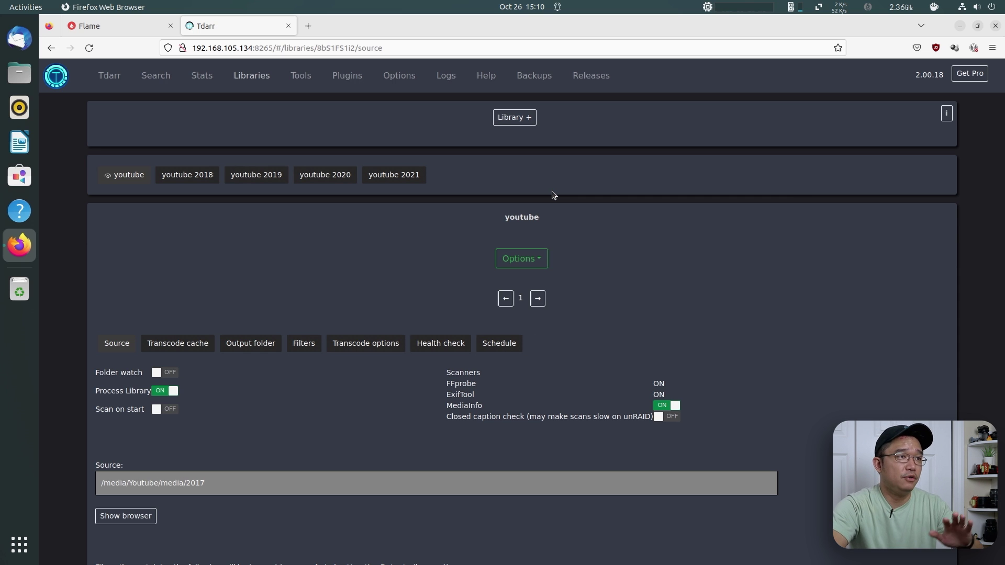
Add a sixth library and name it 'youtube 2016'
{"action": "left_click", "coordinate": [521, 122]}
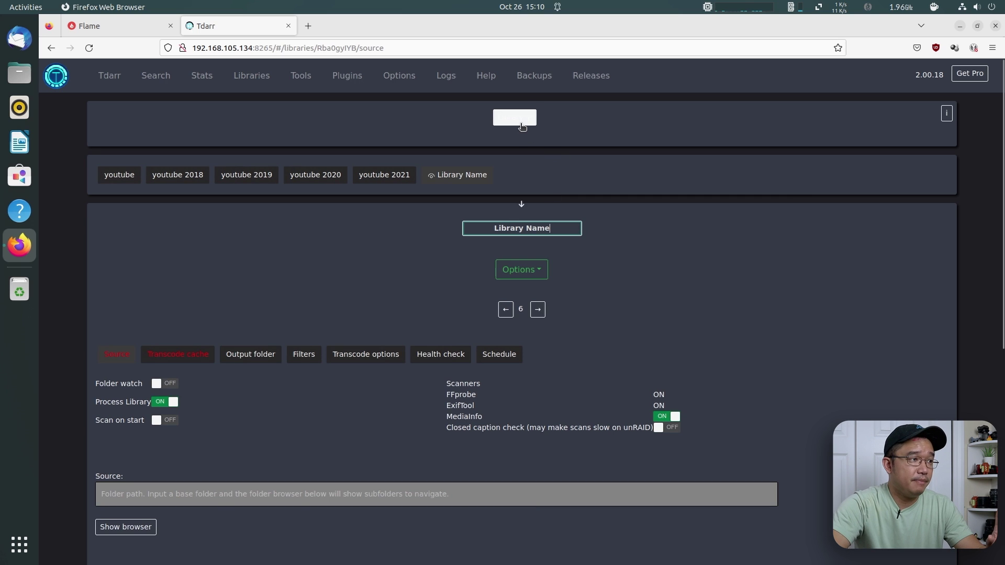
{"action": "triple_click", "coordinate": [551, 227]}
{"action": "type", "text": "librar"}
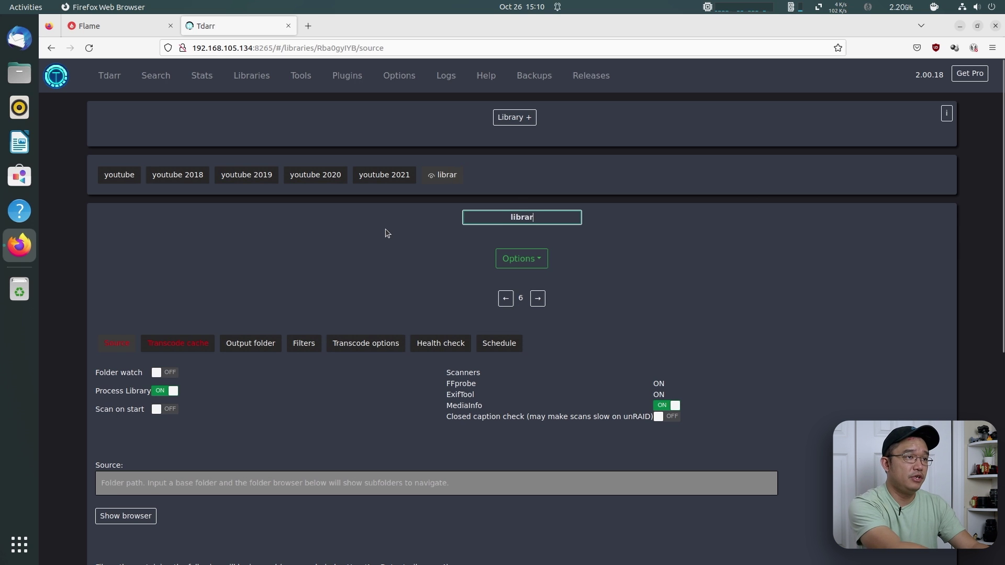
{"action": "type", "text": "y"}
{"action": "key", "text": "BackSpace"}
{"action": "key", "text": "BackSpace"}
{"action": "key", "text": "BackSpace"}
{"action": "key", "text": "BackSpace"}
{"action": "key", "text": "BackSpace"}
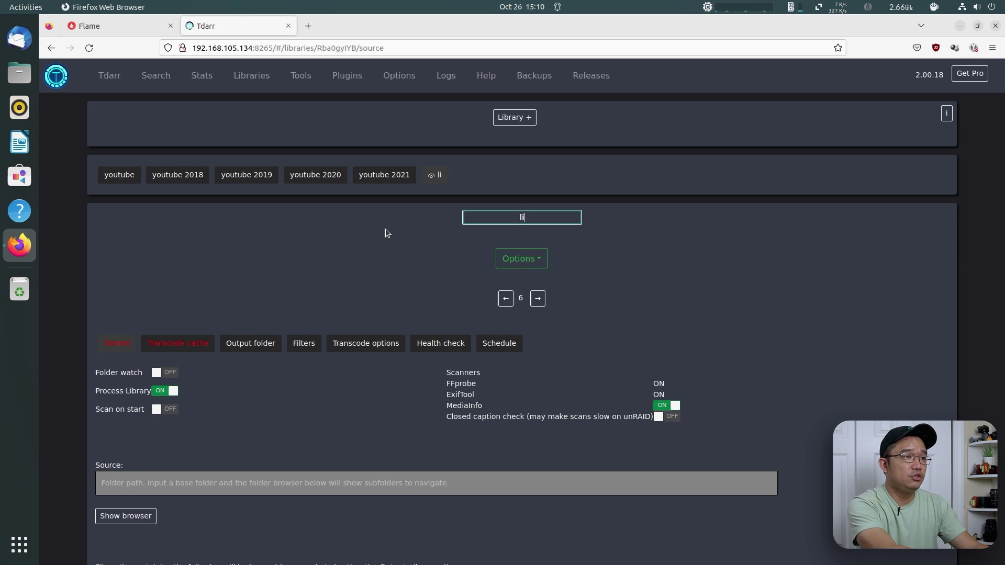
{"action": "key", "text": "BackSpace"}
{"action": "key", "text": "BackSpace"}
{"action": "type", "text": "youtube "}
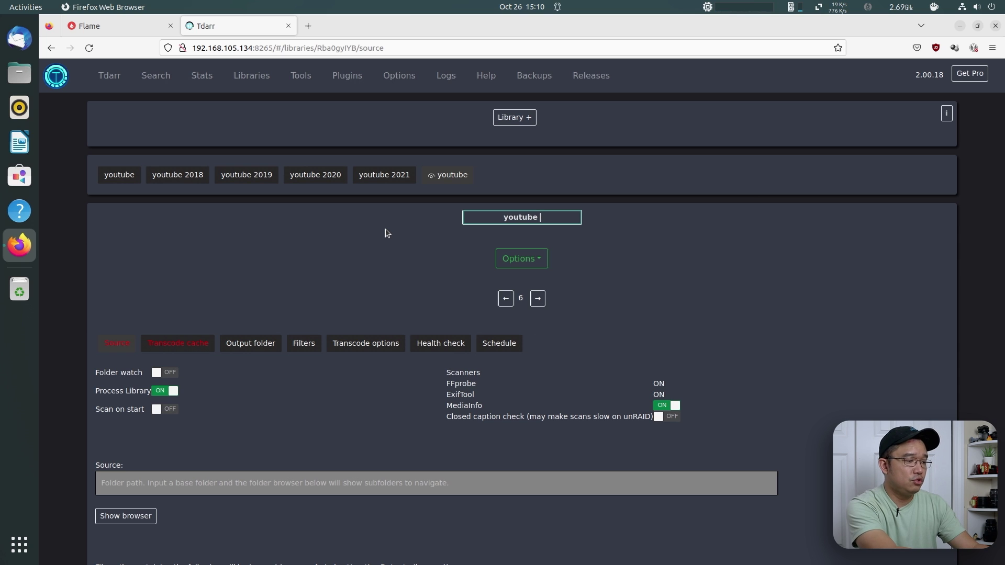
{"action": "type", "text": "2016"}
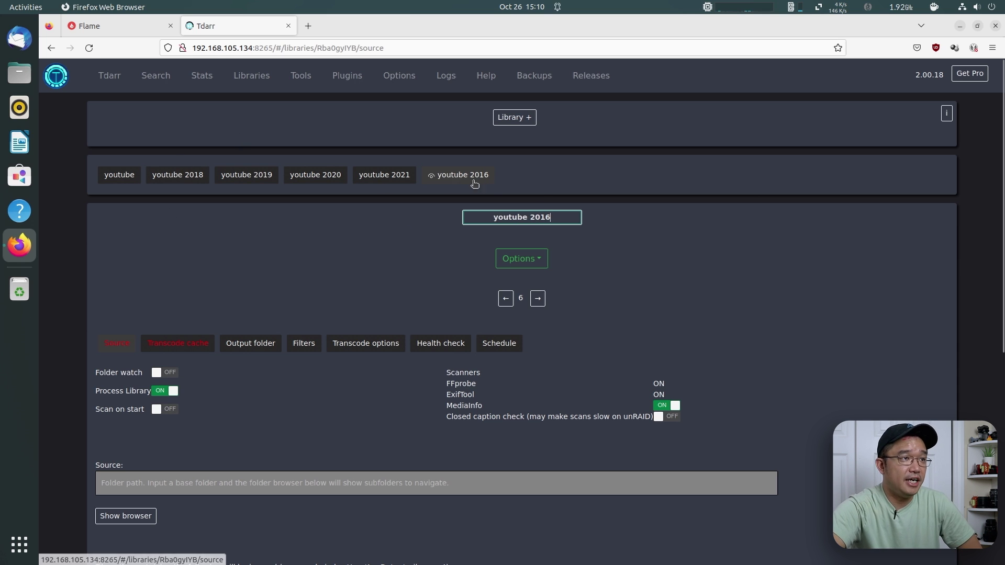
{"action": "scroll", "coordinate": [489, 297], "scroll_direction": "down", "scroll_amount": 3}
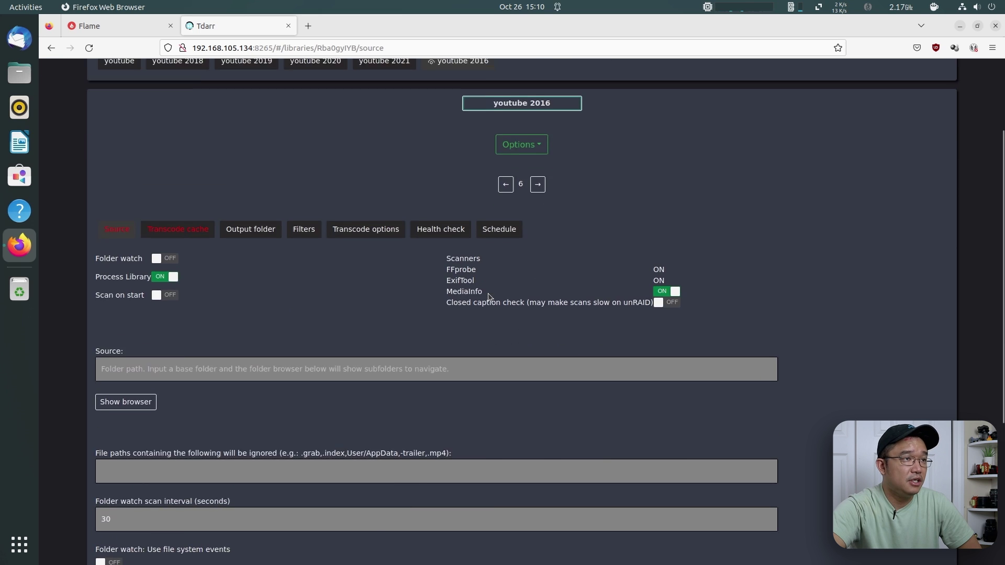
{"action": "scroll", "coordinate": [519, 195], "scroll_direction": "up", "scroll_amount": 4}
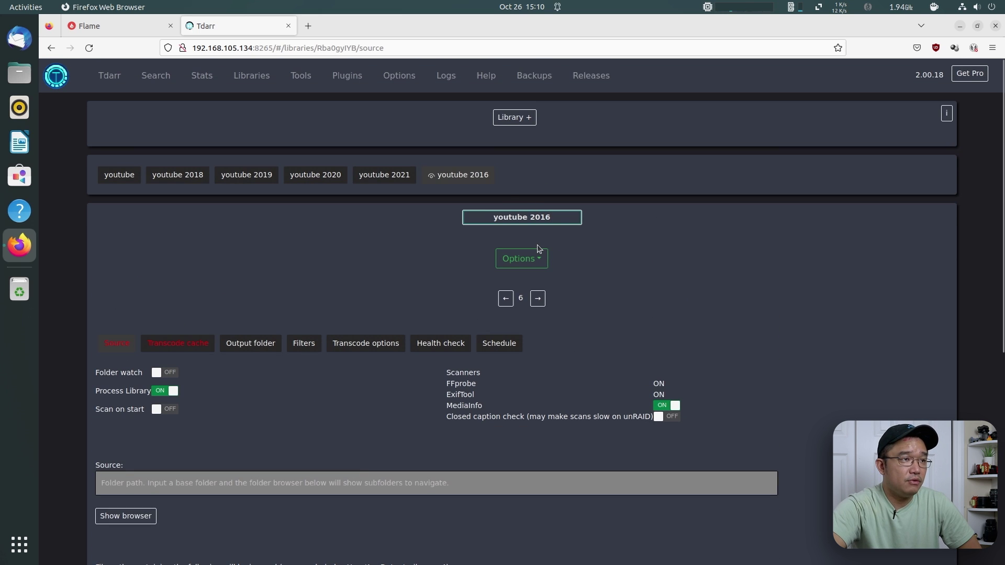
{"action": "scroll", "coordinate": [219, 406], "scroll_direction": "down", "scroll_amount": 5}
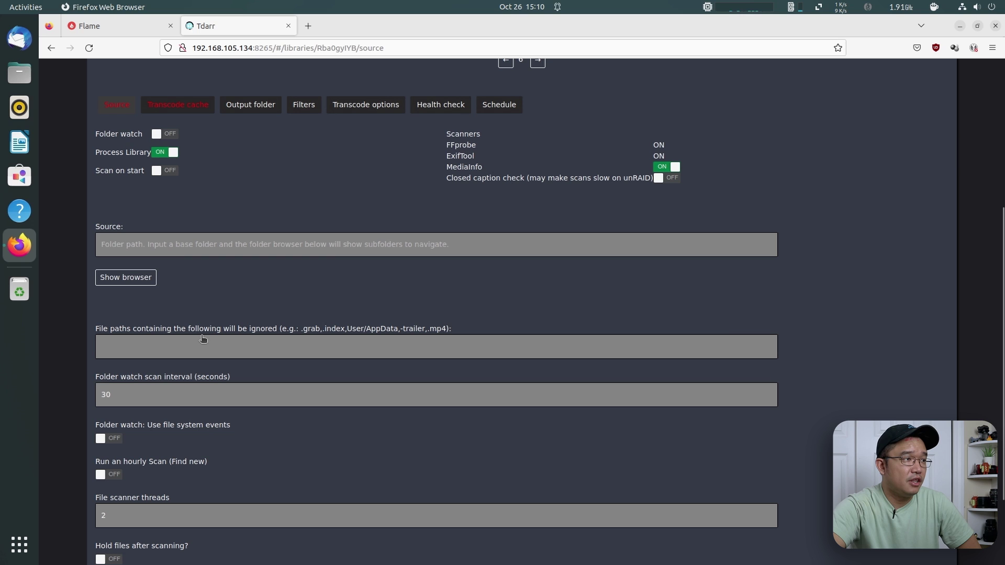
Set the youtube 2016 library's source folder to /media/Youtube/media/2016
{"action": "left_click", "coordinate": [116, 283]}
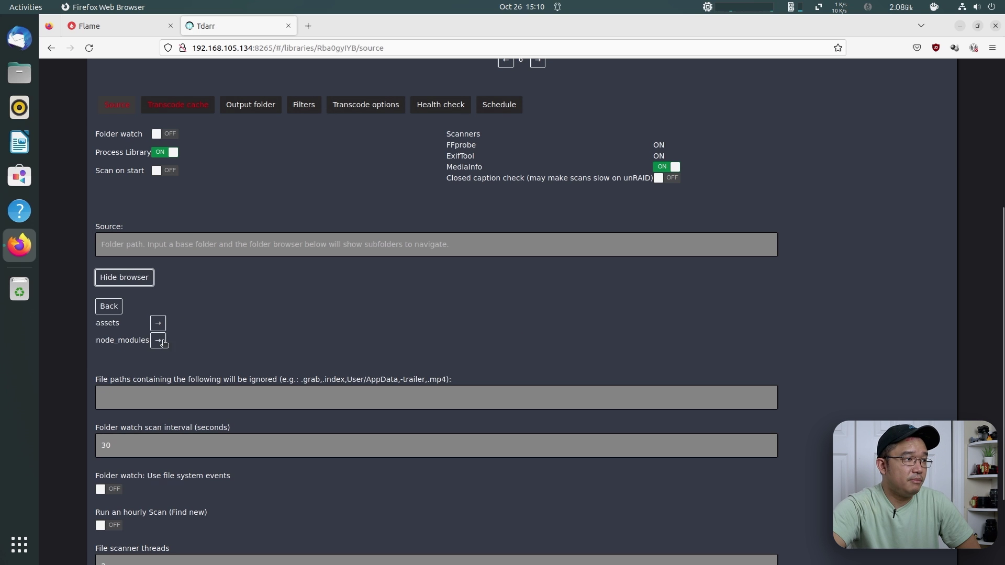
{"action": "left_click", "coordinate": [109, 306]}
{"action": "scroll", "coordinate": [160, 386], "scroll_direction": "down", "scroll_amount": 3}
{"action": "scroll", "coordinate": [160, 386], "scroll_direction": "down", "scroll_amount": 2}
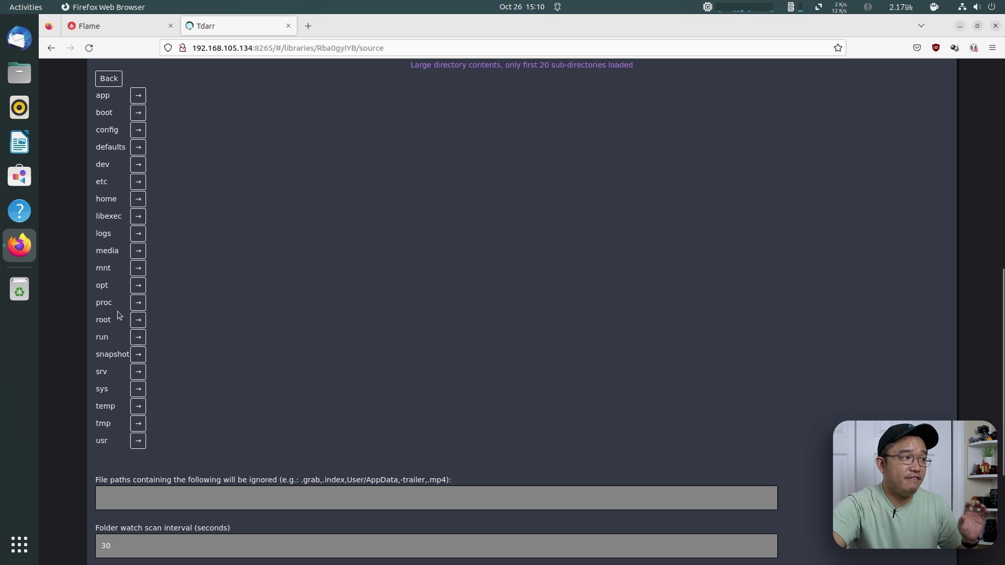
{"action": "left_click", "coordinate": [138, 250]}
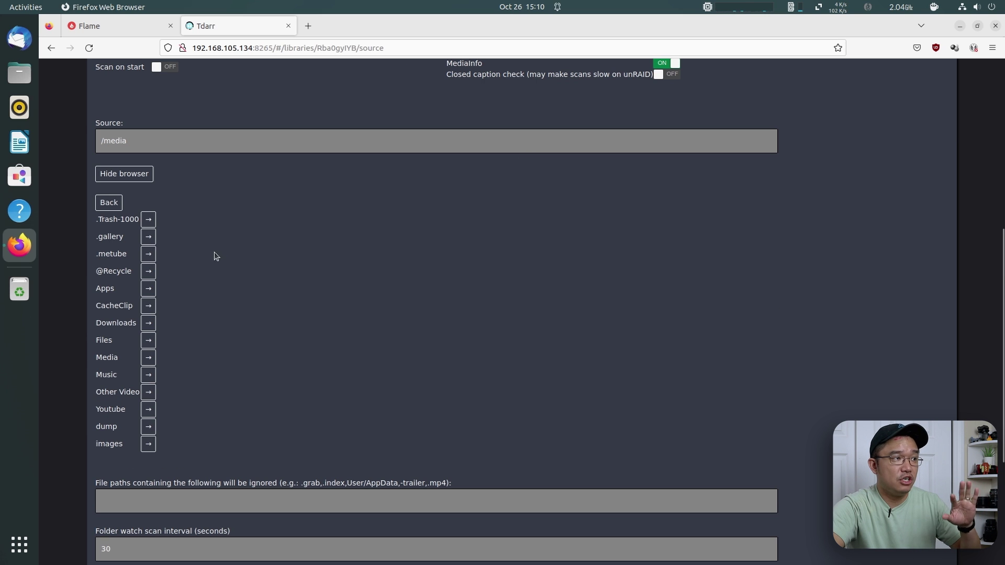
{"action": "left_click", "coordinate": [149, 410]}
{"action": "left_click", "coordinate": [136, 258]}
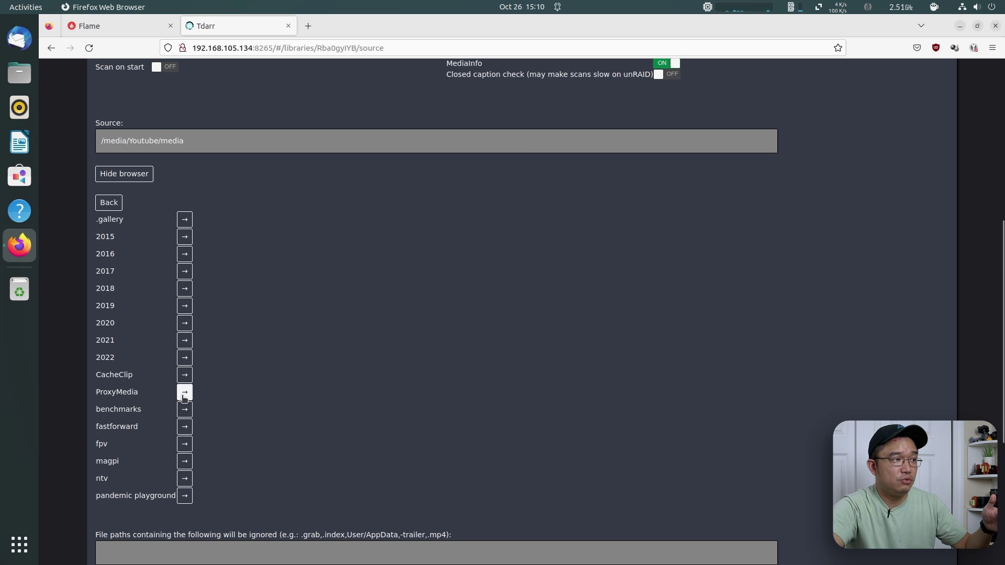
{"action": "left_click", "coordinate": [186, 255]}
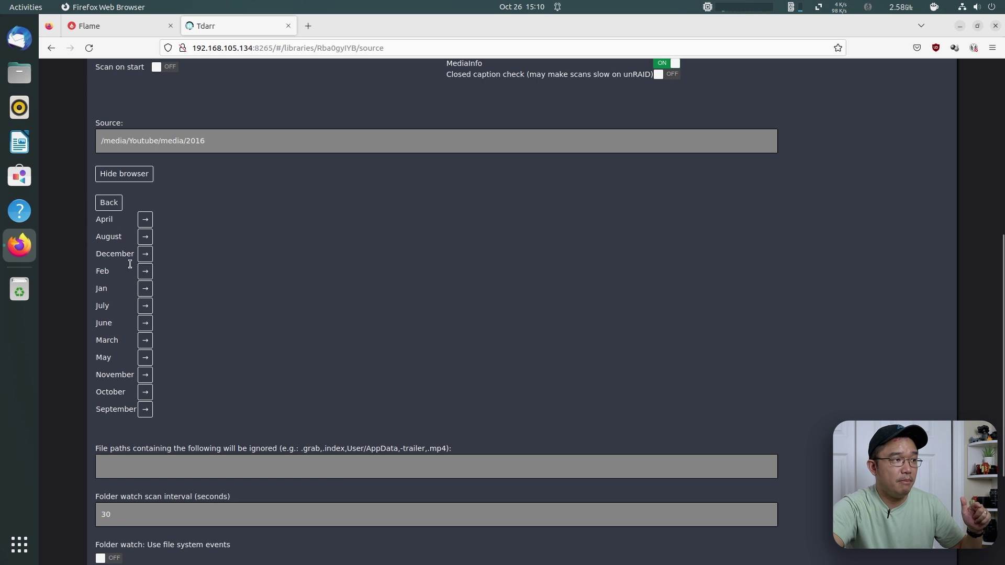
{"action": "left_click", "coordinate": [212, 142]}
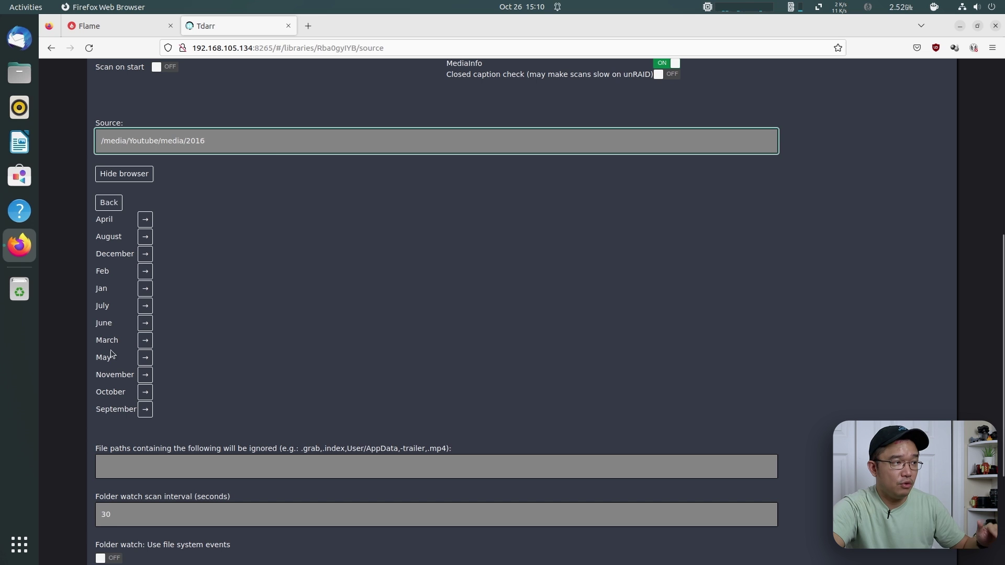
{"action": "scroll", "coordinate": [293, 337], "scroll_direction": "down", "scroll_amount": 5}
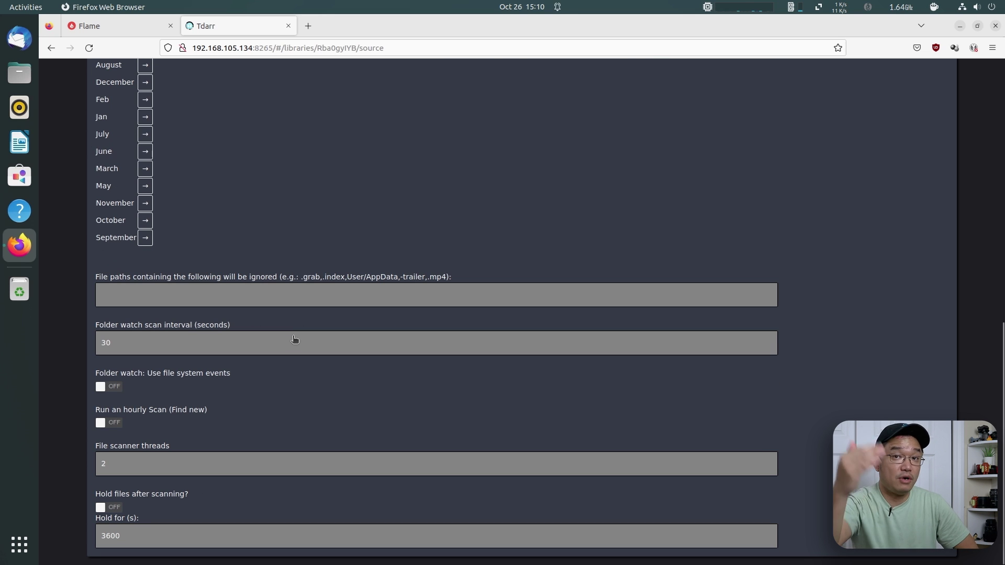
{"action": "scroll", "coordinate": [294, 341], "scroll_direction": "up", "scroll_amount": 10}
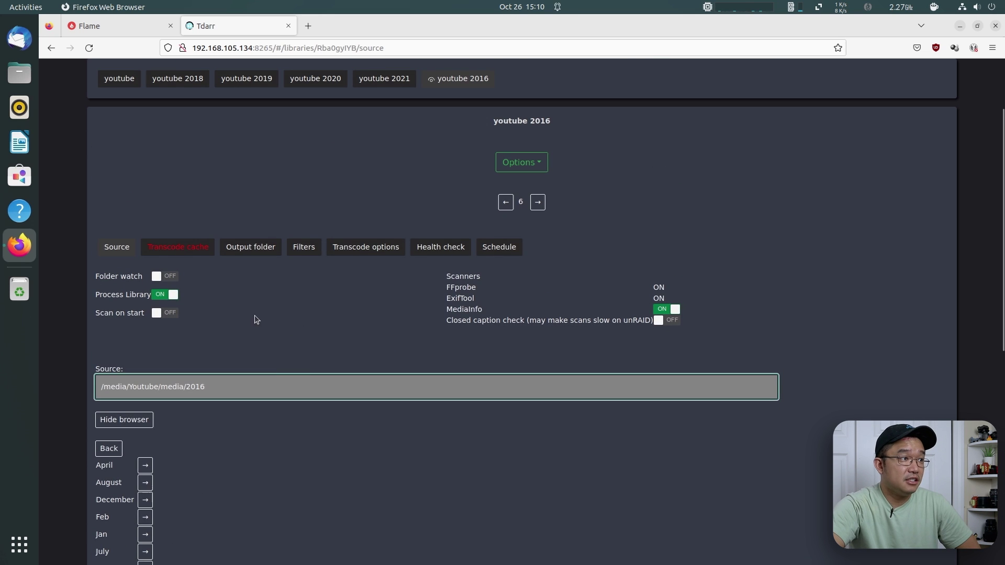
Set the library's transcode cache folder to /temp
{"action": "left_click", "coordinate": [200, 251]}
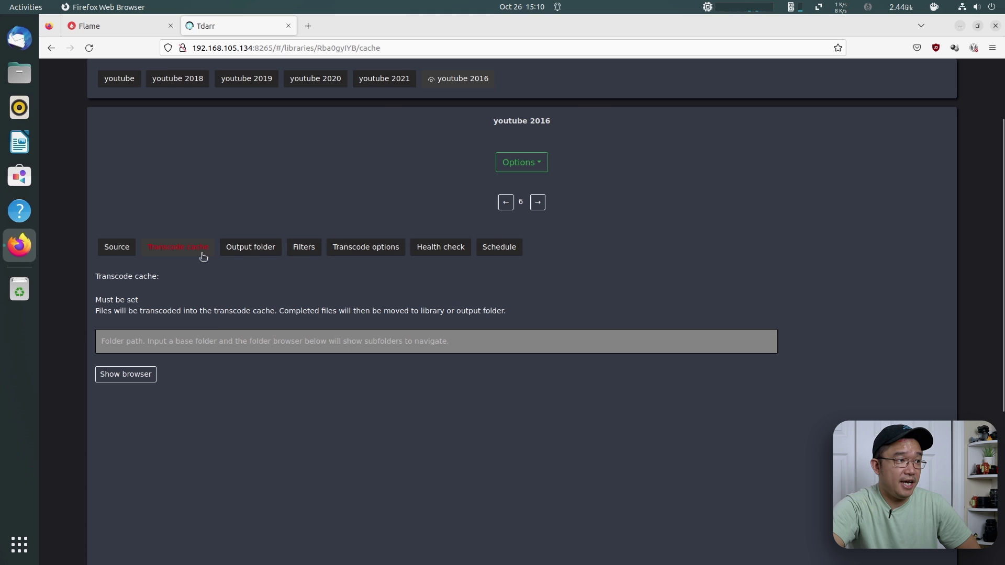
{"action": "left_click", "coordinate": [209, 335]}
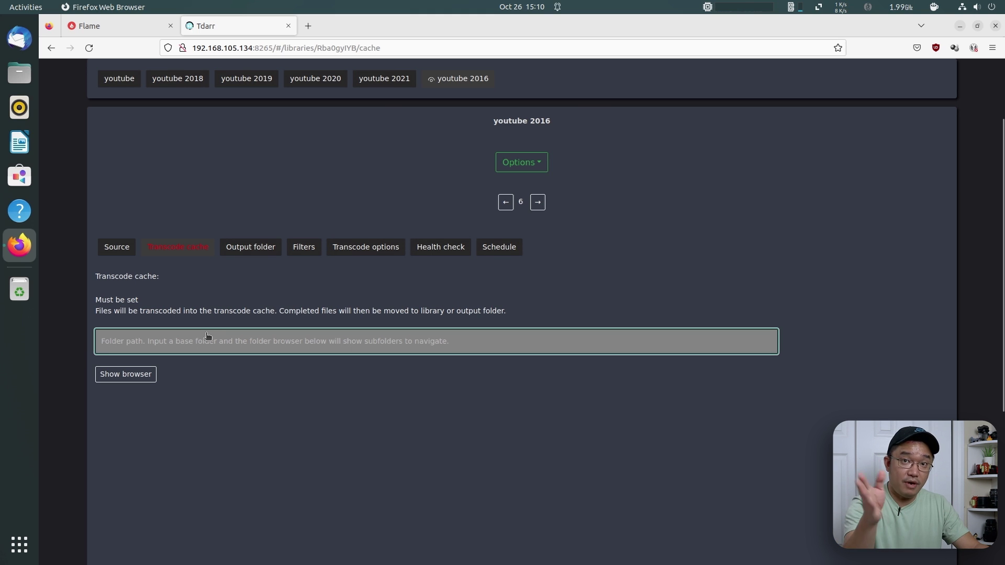
{"action": "type", "text": "/temp"}
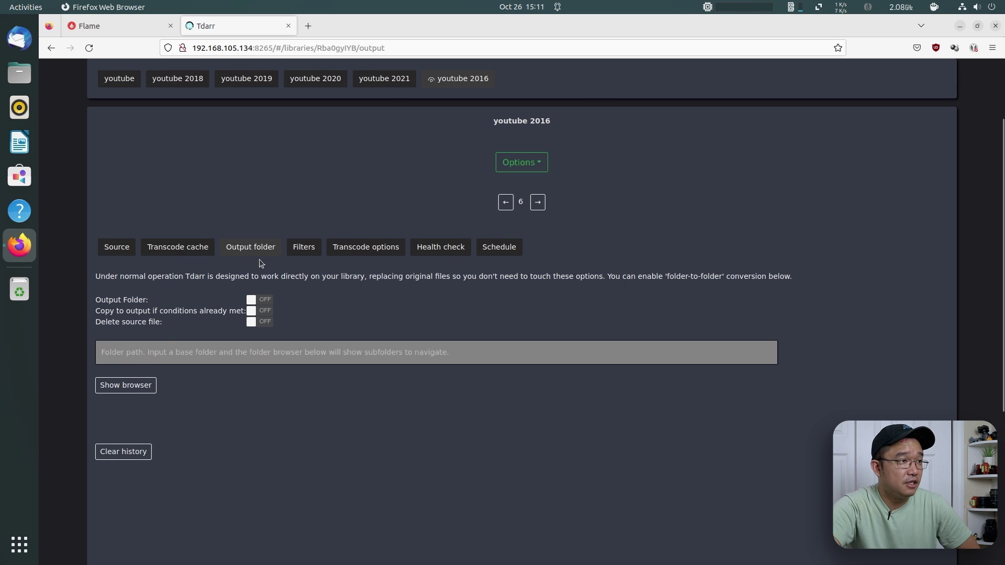
Show the library's scan filters for mkv, mp4, mov and other containers
{"action": "left_click", "coordinate": [315, 252]}
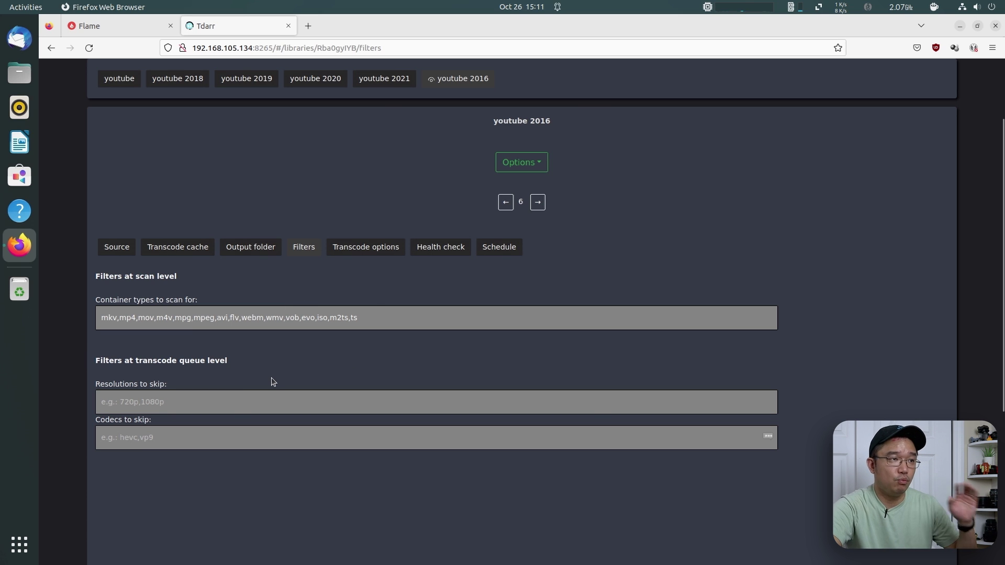
Show the library's transcode options with the full plugin stack in view
{"action": "left_click", "coordinate": [397, 252]}
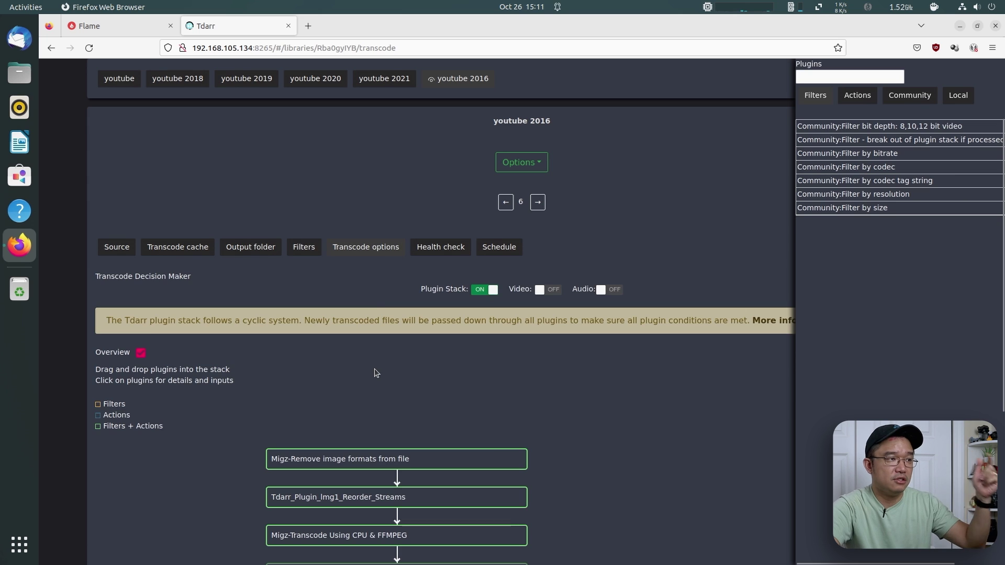
{"action": "scroll", "coordinate": [395, 370], "scroll_direction": "down", "scroll_amount": 3}
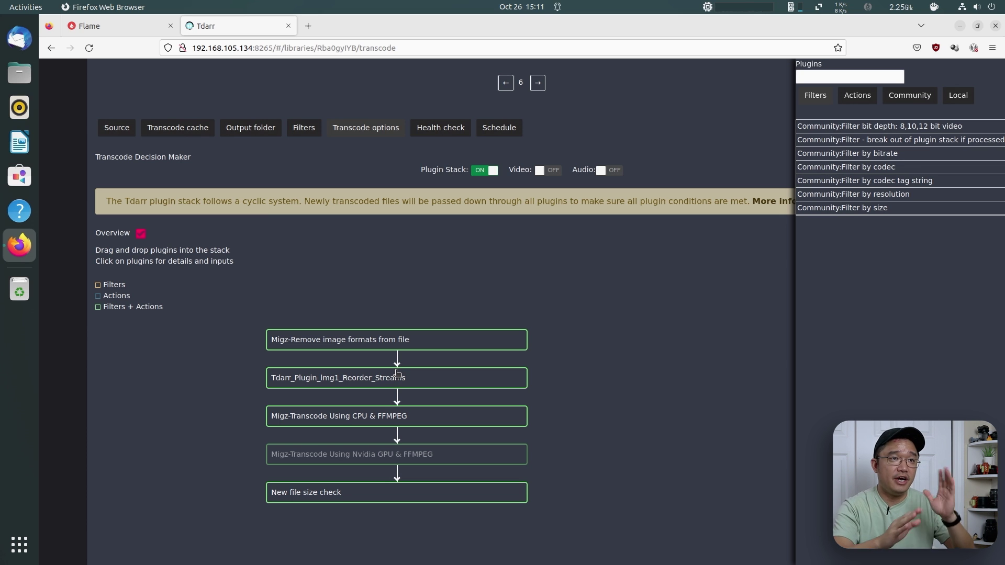
{"action": "scroll", "coordinate": [448, 357], "scroll_direction": "down", "scroll_amount": 3}
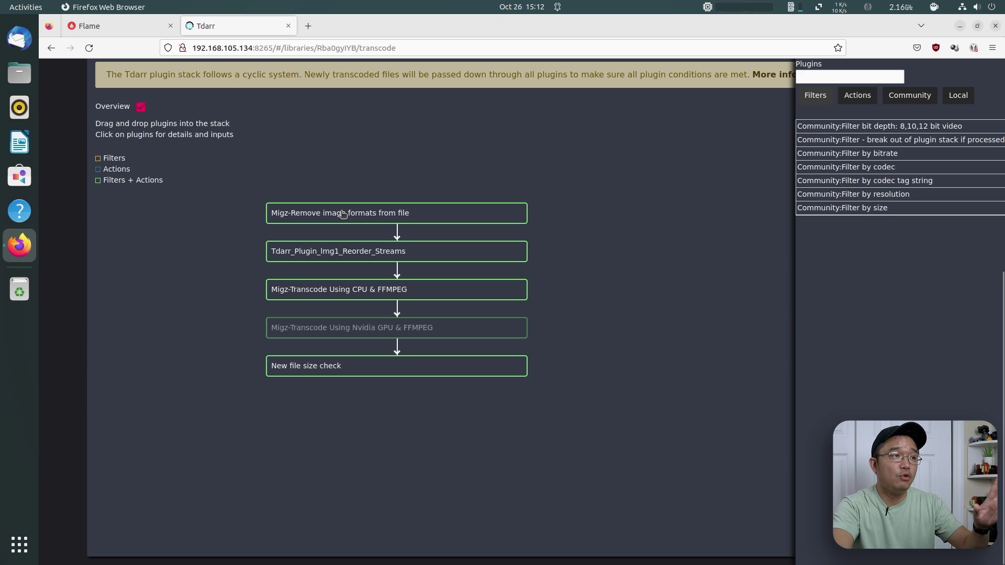
Inspect the Remove image formats and Reorder_Streams plugins, leaving both enabled
{"action": "left_click", "coordinate": [434, 212]}
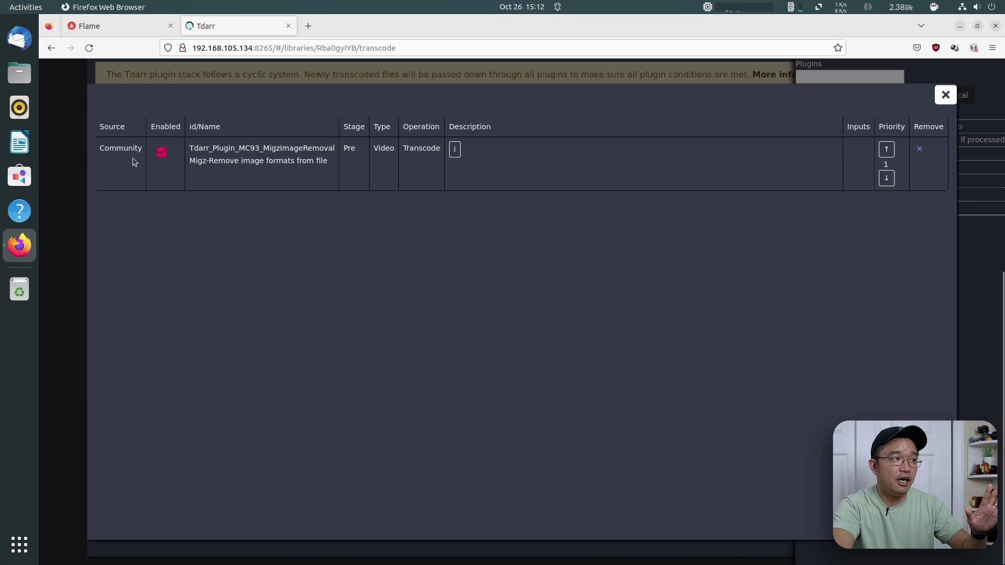
{"action": "left_click", "coordinate": [160, 153]}
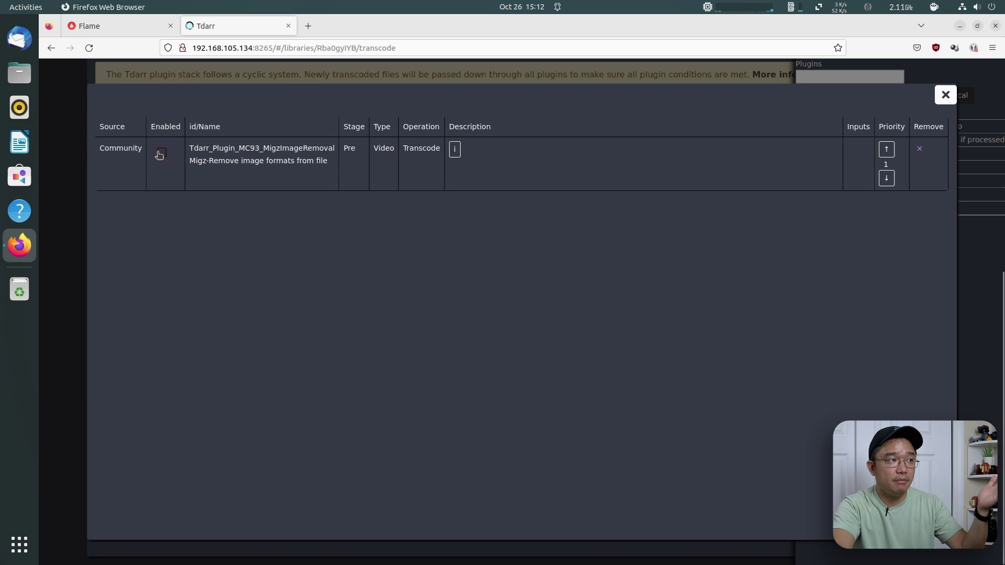
{"action": "left_click", "coordinate": [160, 153]}
{"action": "left_click", "coordinate": [944, 96]}
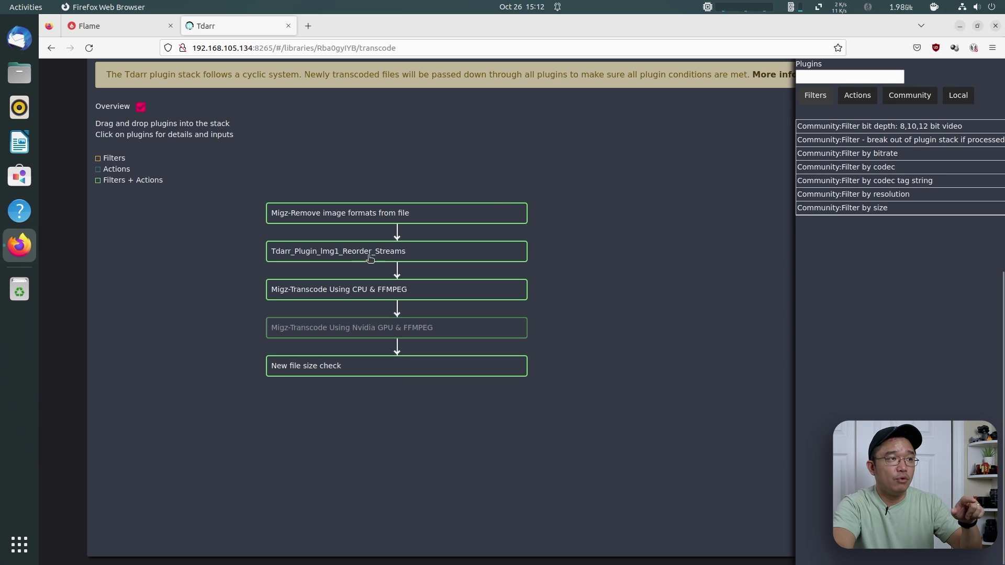
{"action": "left_click", "coordinate": [430, 260]}
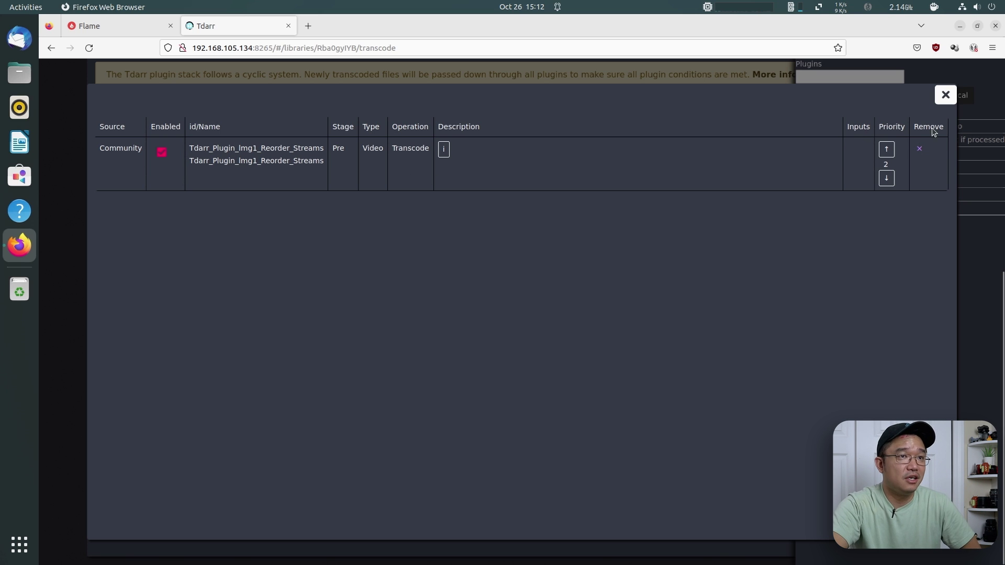
{"action": "left_click", "coordinate": [988, 123]}
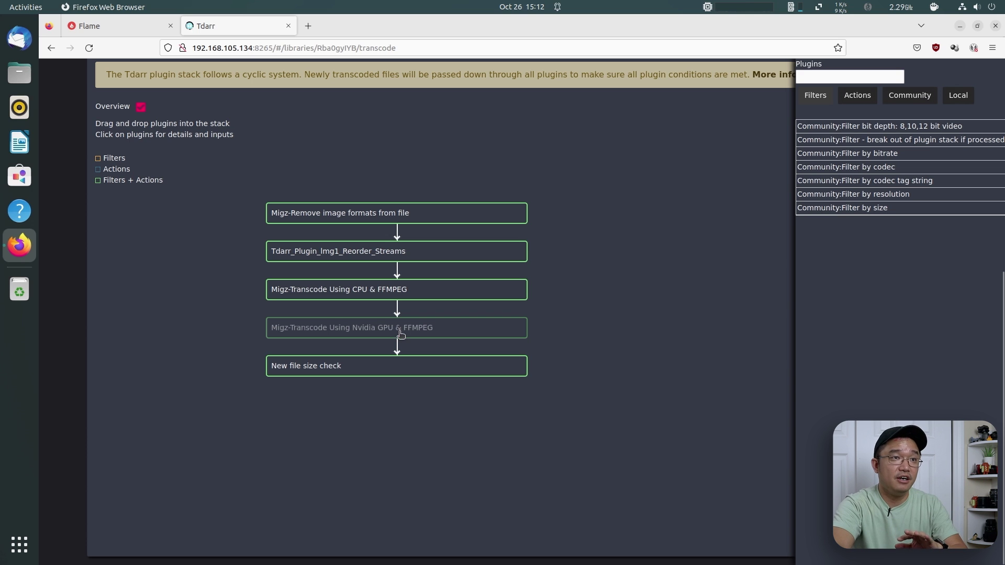
Find 'vaapi' in community plugins and add FFMPEG VAAPI HEVC Transcode after Reorder_Streams
{"action": "left_click", "coordinate": [908, 96]}
{"action": "left_click", "coordinate": [871, 80]}
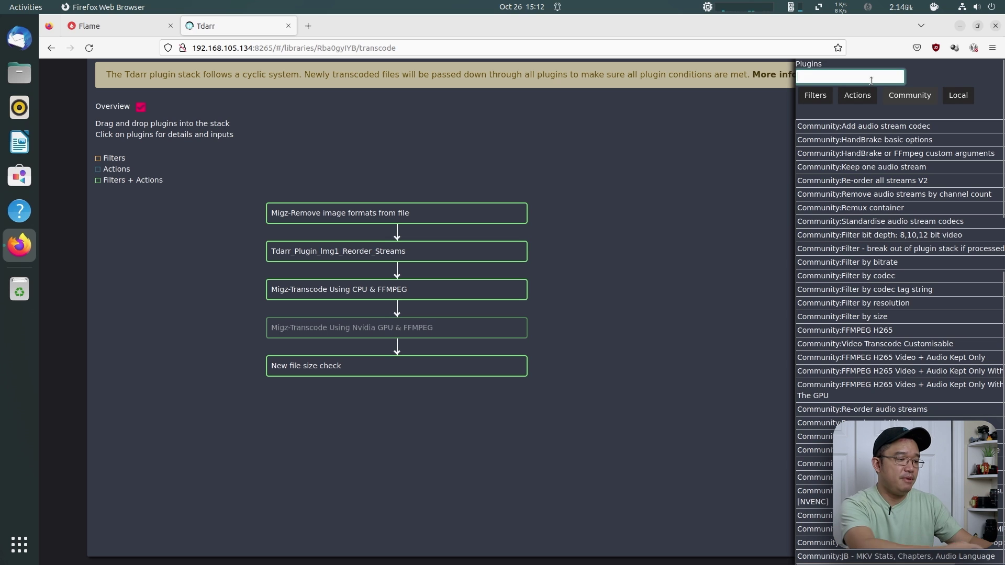
{"action": "type", "text": "vaapi"}
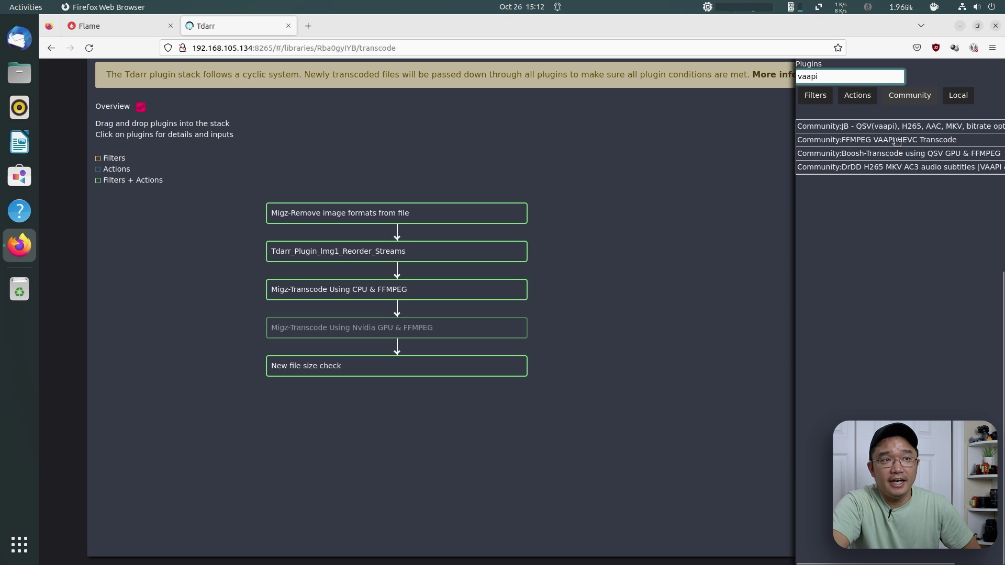
{"action": "left_click_drag", "start_coordinate": [896, 143], "coordinate": [354, 280]}
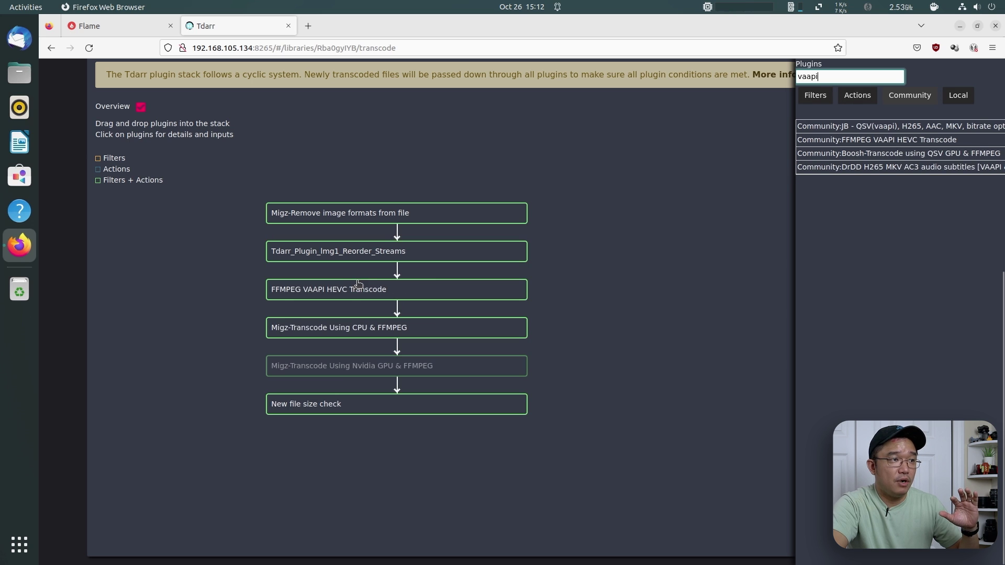
Disable the Migz-Transcode Using CPU & FFMPEG plugin
{"action": "left_click", "coordinate": [374, 326]}
{"action": "left_click", "coordinate": [162, 153]}
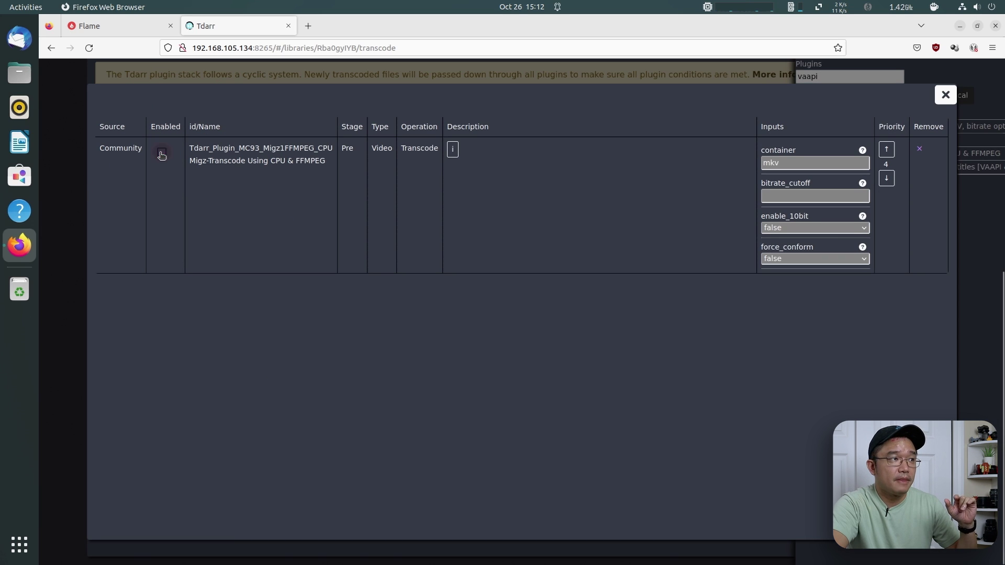
{"action": "left_click", "coordinate": [947, 96]}
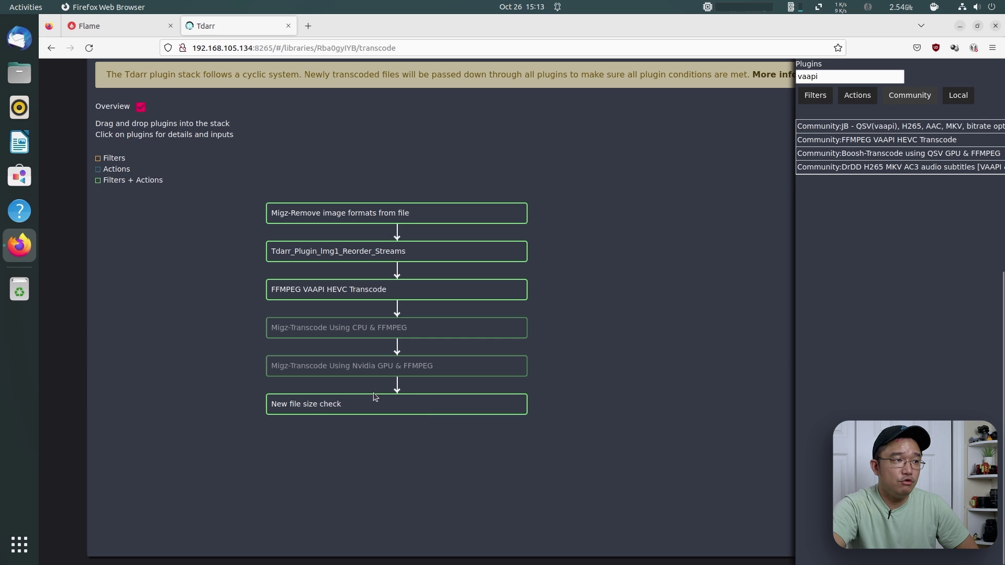
Inspect the New file size check bounds: upper 110, lower 40
{"action": "left_click", "coordinate": [415, 407]}
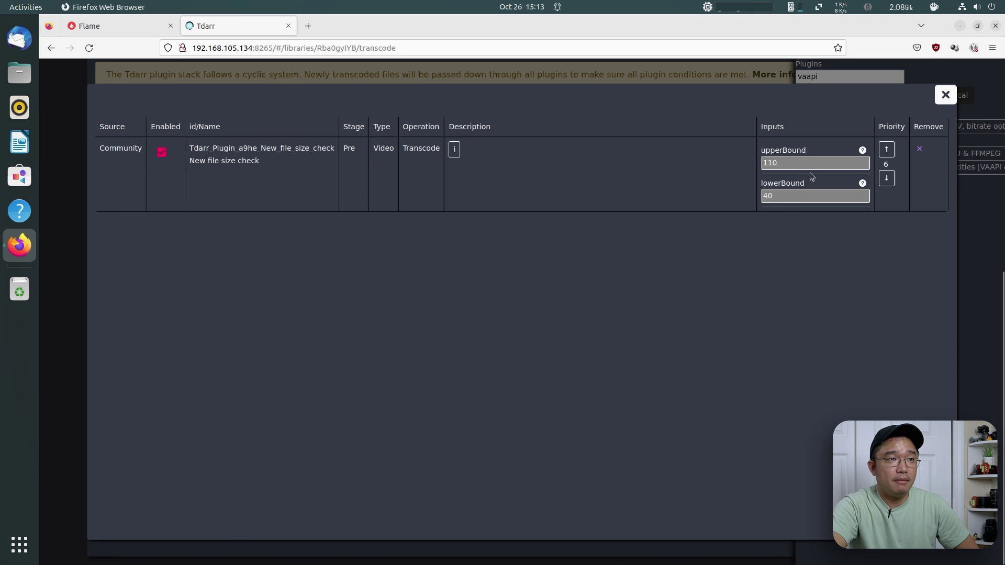
{"action": "left_click", "coordinate": [786, 201]}
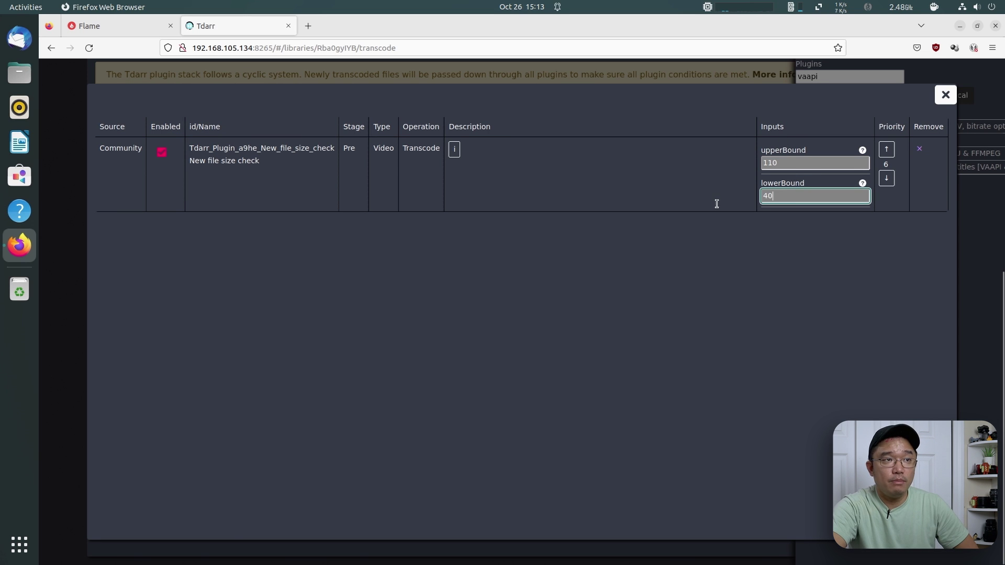
{"action": "left_click_drag", "start_coordinate": [772, 196], "coordinate": [751, 193]}
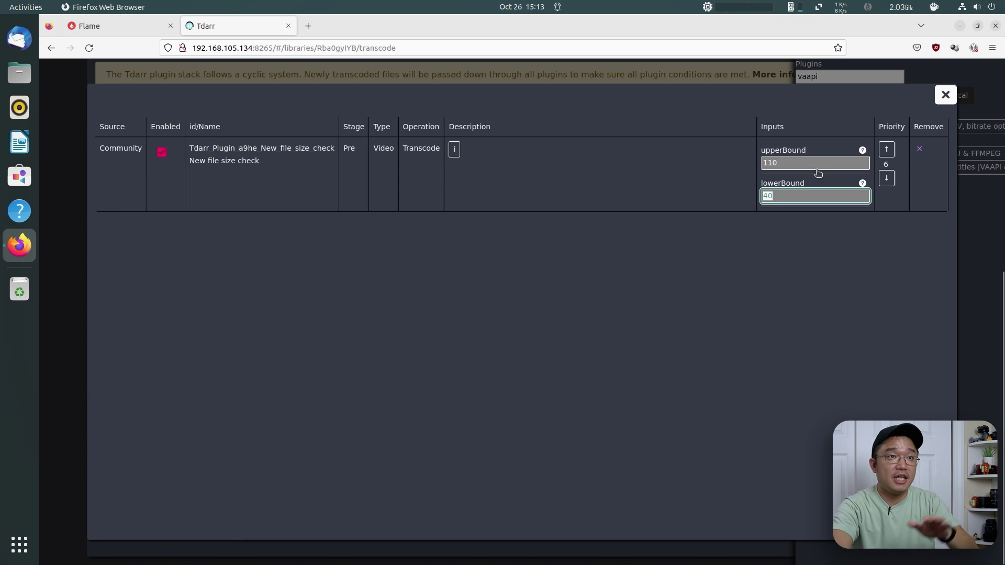
{"action": "left_click", "coordinate": [947, 100]}
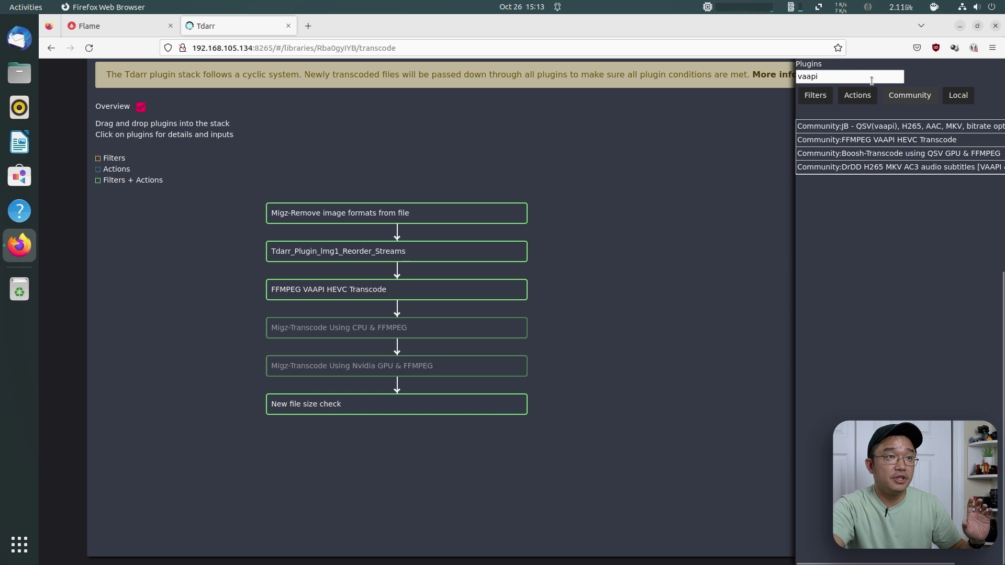
{"action": "double_click", "coordinate": [852, 77]}
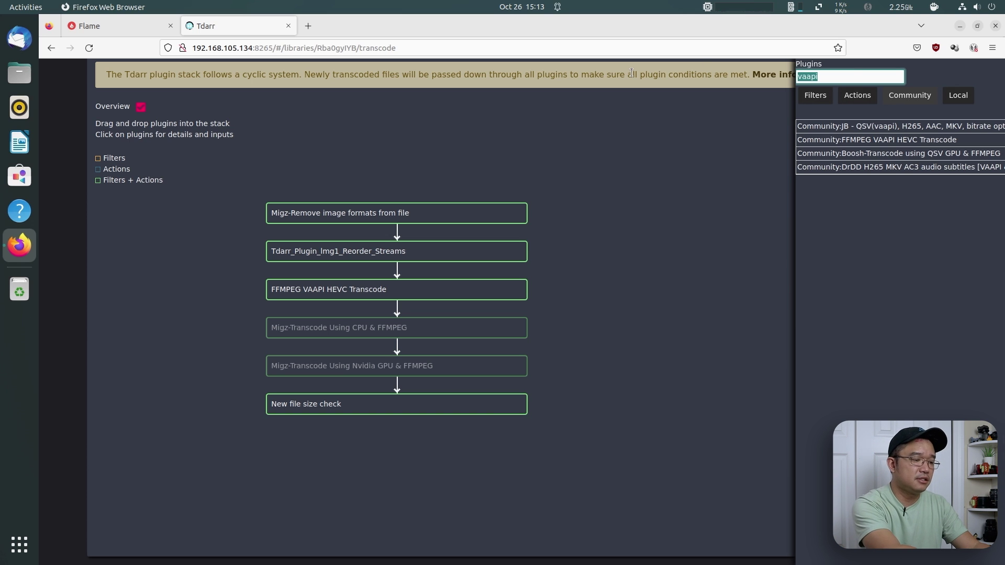
{"action": "type", "text": "subtitle"}
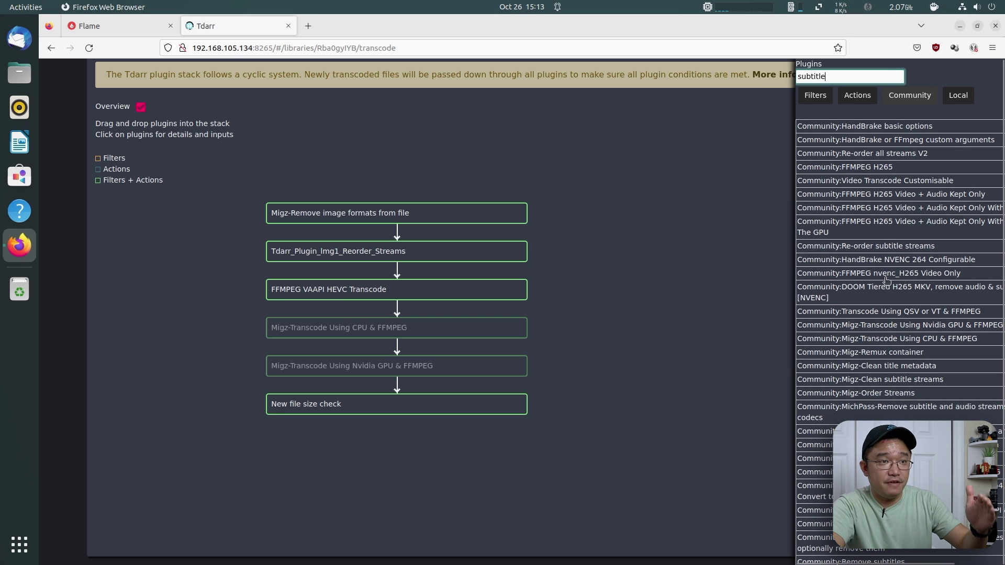
{"action": "scroll", "coordinate": [879, 343], "scroll_direction": "down", "scroll_amount": 3}
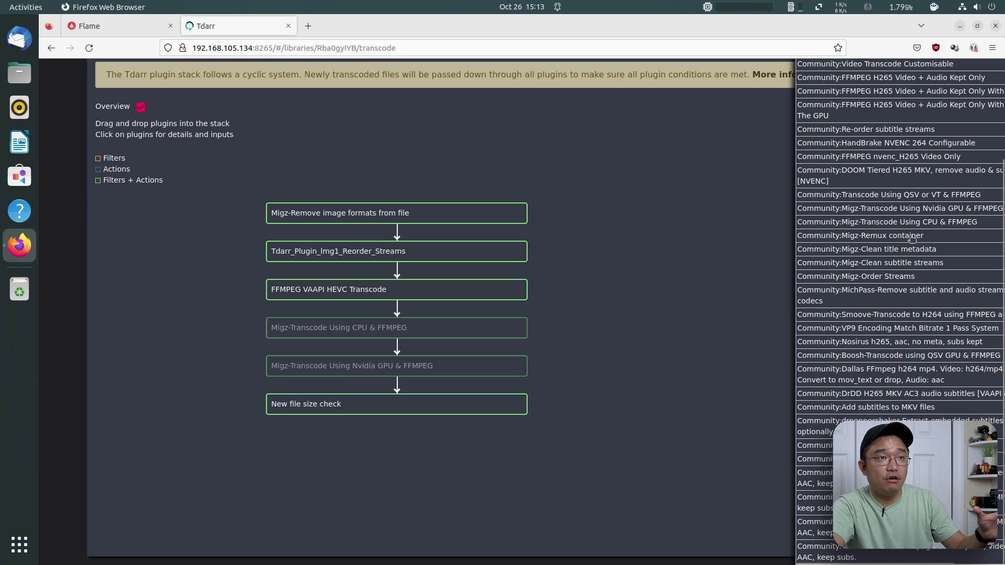
{"action": "scroll", "coordinate": [912, 239], "scroll_direction": "up", "scroll_amount": 3}
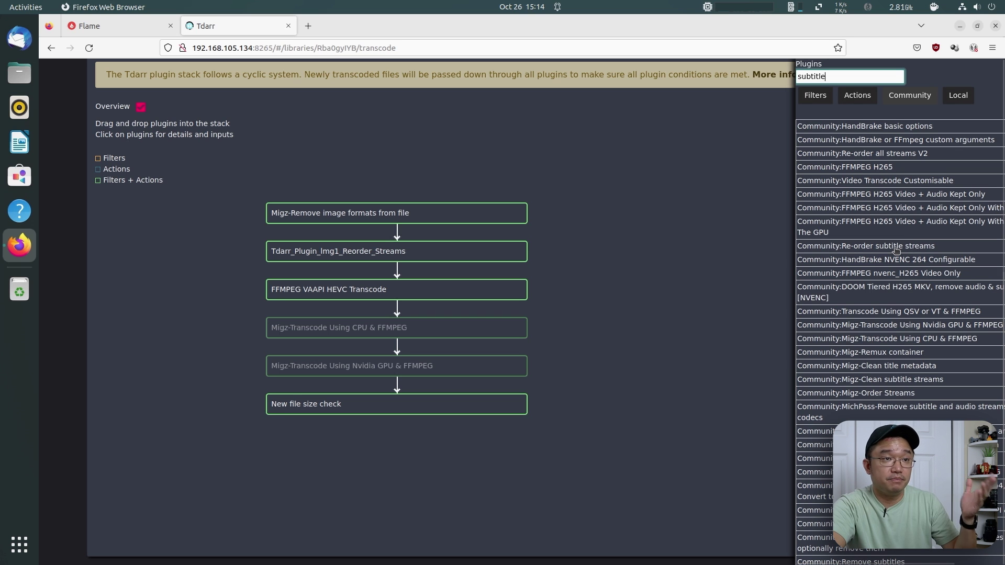
{"action": "scroll", "coordinate": [896, 254], "scroll_direction": "down", "scroll_amount": 3}
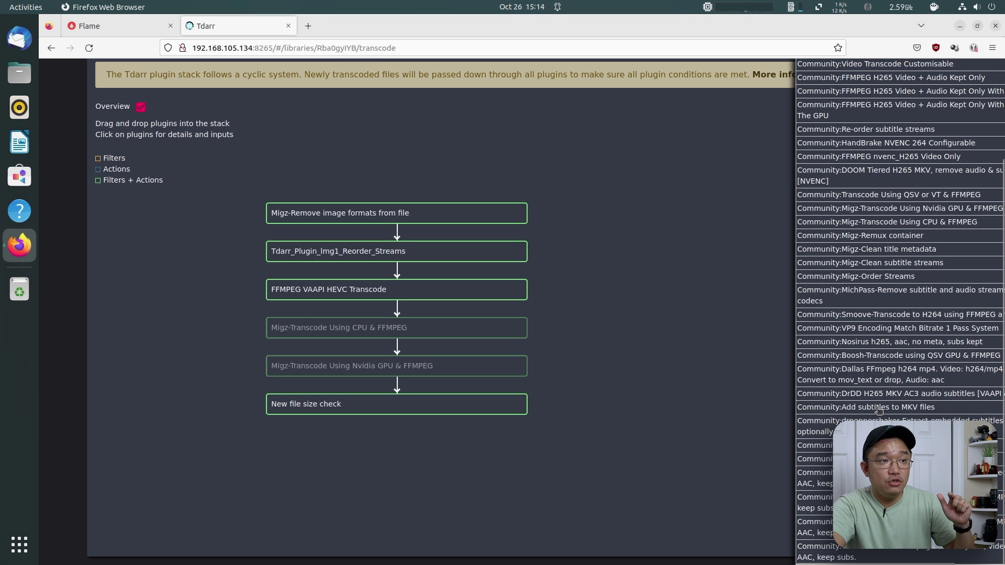
{"action": "left_click_drag", "start_coordinate": [879, 411], "coordinate": [910, 440]}
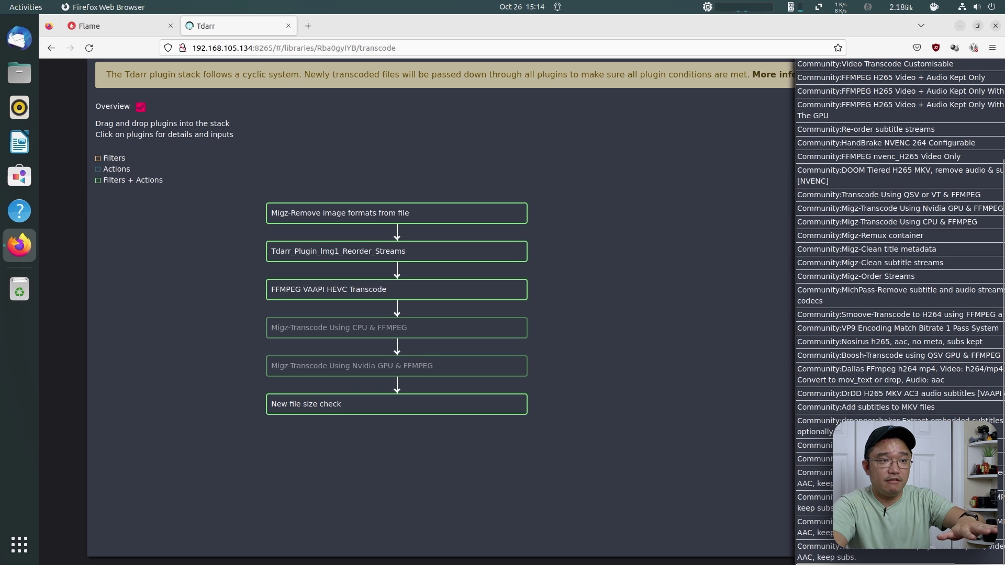
{"action": "left_click_drag", "start_coordinate": [816, 445], "coordinate": [817, 446]}
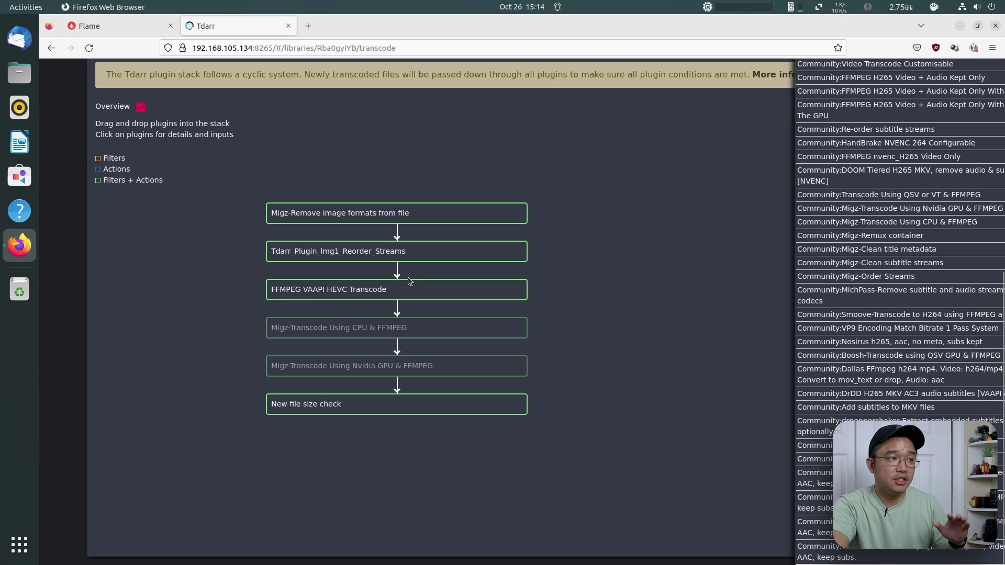
{"action": "scroll", "coordinate": [406, 277], "scroll_direction": "up", "scroll_amount": 5}
Run a fresh scan of the youtube 2016 library
{"action": "scroll", "coordinate": [448, 227], "scroll_direction": "up", "scroll_amount": 1}
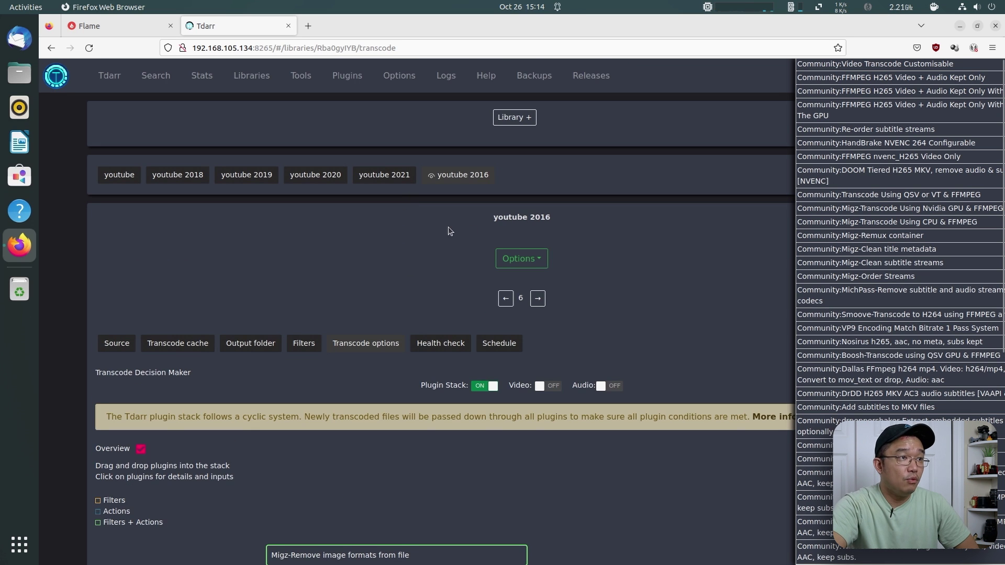
{"action": "left_click", "coordinate": [519, 258]}
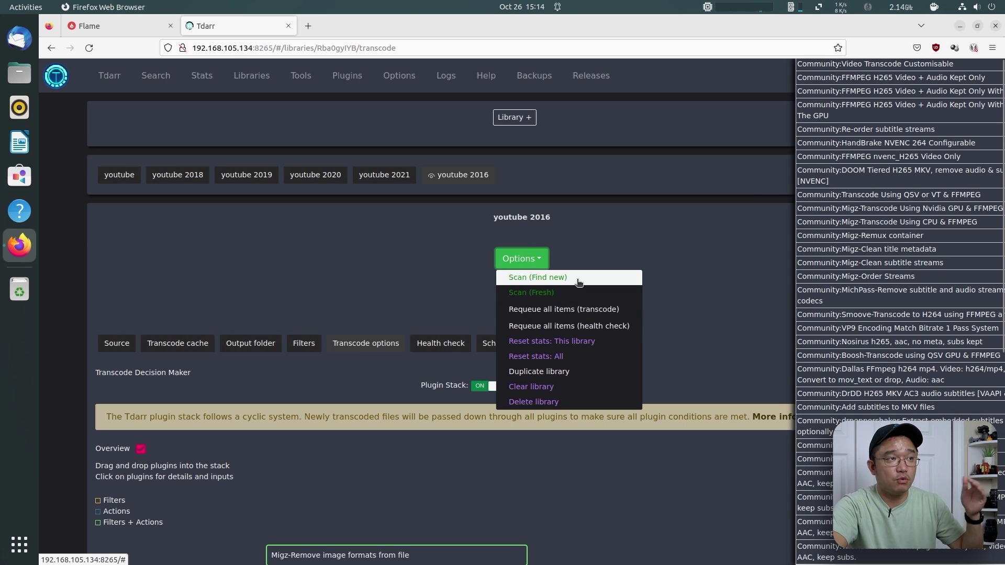
{"action": "left_click", "coordinate": [562, 292]}
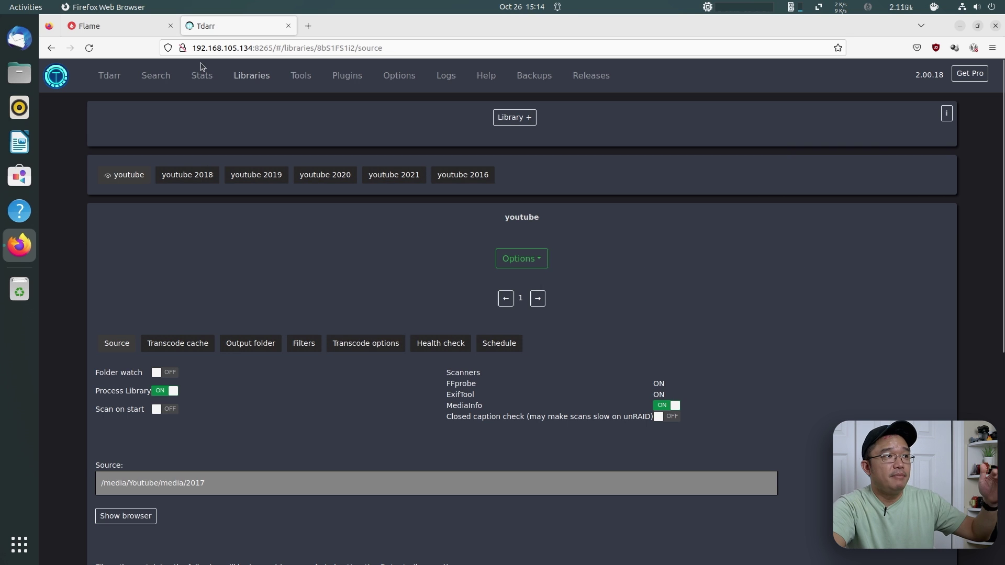
View the statistics page showing 6029 files and 2529 transcodes
{"action": "left_click", "coordinate": [201, 75]}
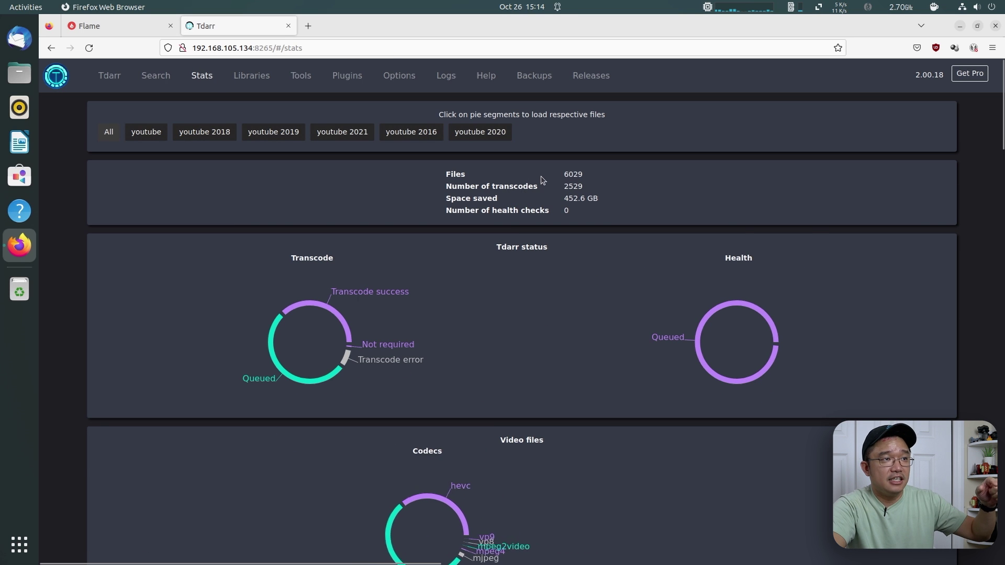
{"action": "left_click_drag", "start_coordinate": [568, 175], "coordinate": [581, 175]}
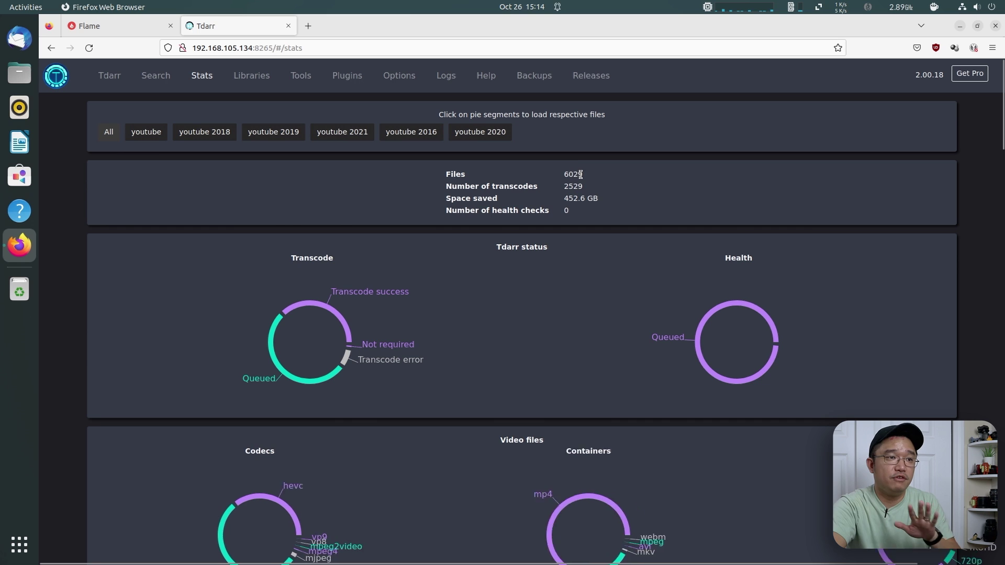
{"action": "left_click", "coordinate": [578, 178]}
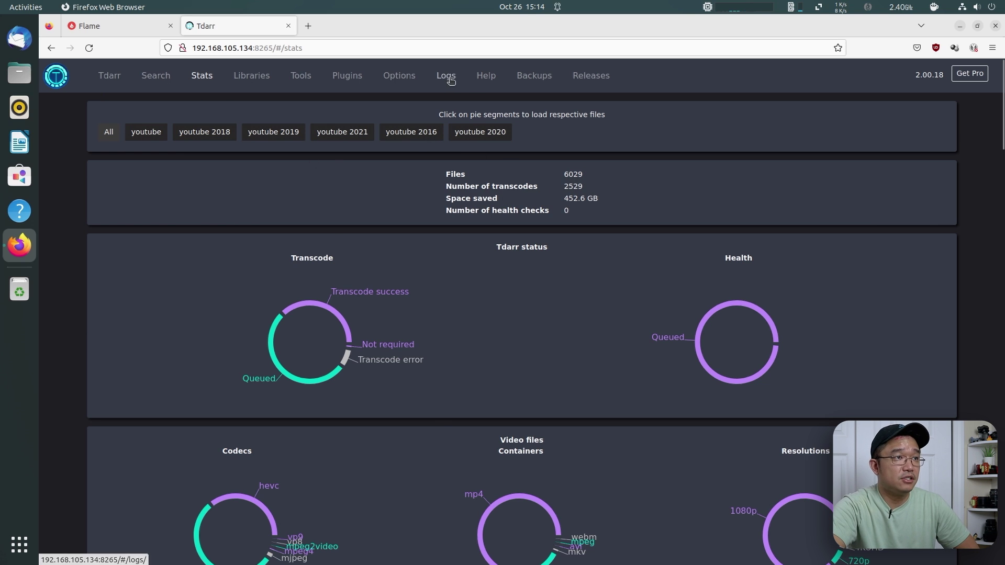
Browse the Plugins page, reading the HandBrake or FFmpeg card description
{"action": "left_click", "coordinate": [367, 77]}
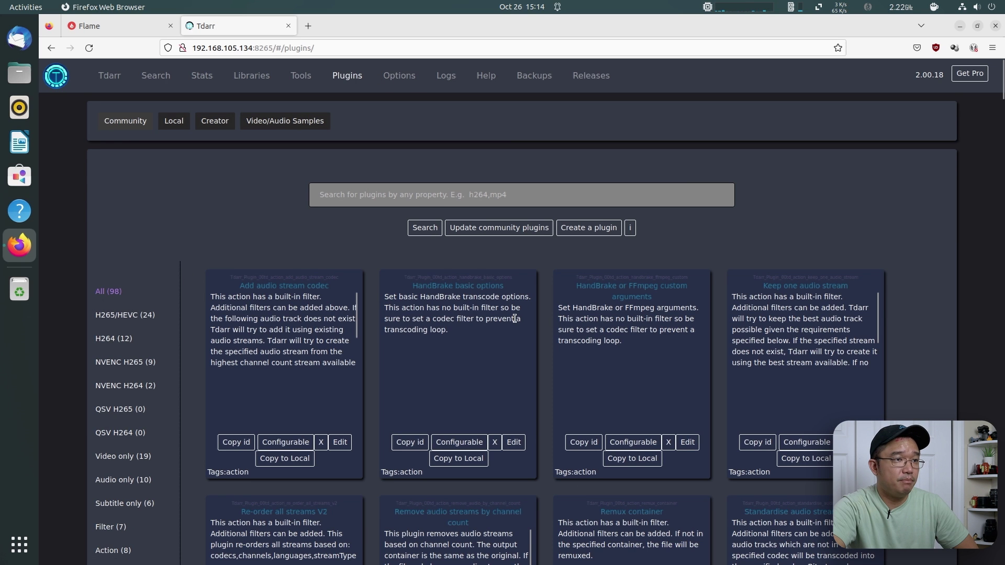
{"action": "scroll", "coordinate": [514, 318], "scroll_direction": "down", "scroll_amount": 3}
{"action": "left_click_drag", "start_coordinate": [579, 155], "coordinate": [557, 131]}
{"action": "left_click", "coordinate": [599, 144]}
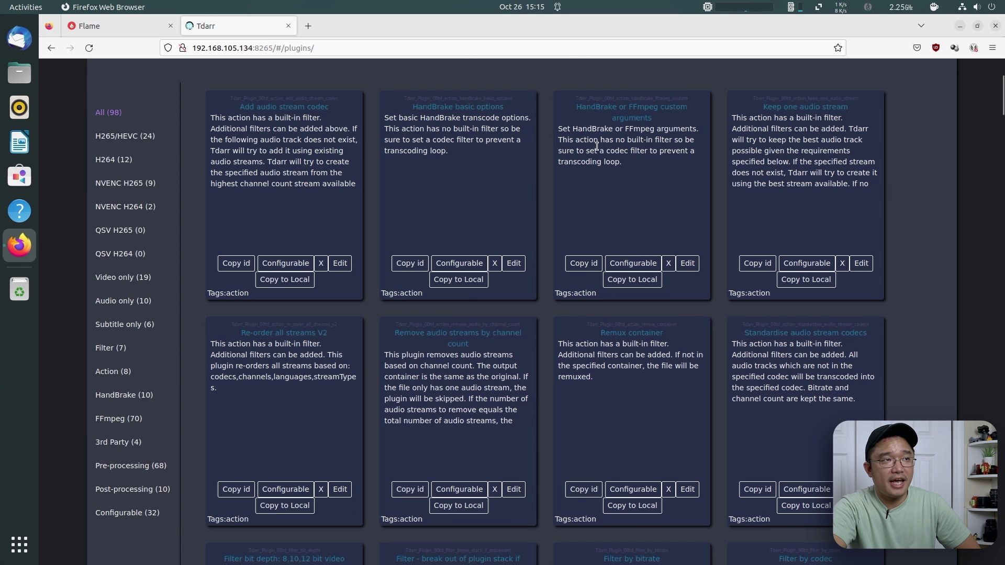
{"action": "scroll", "coordinate": [597, 146], "scroll_direction": "up", "scroll_amount": 3}
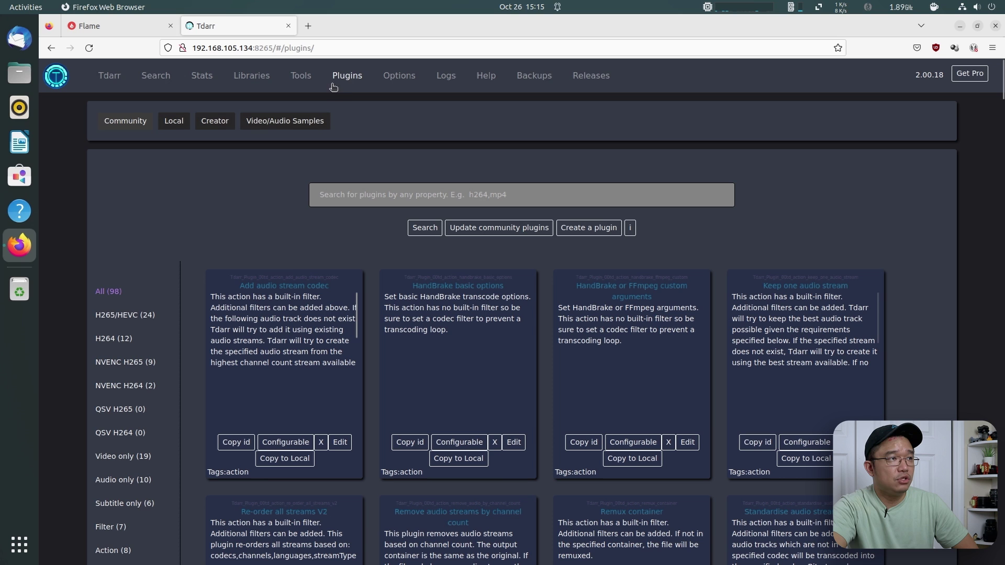
{"action": "scroll", "coordinate": [246, 416], "scroll_direction": "down", "scroll_amount": 5}
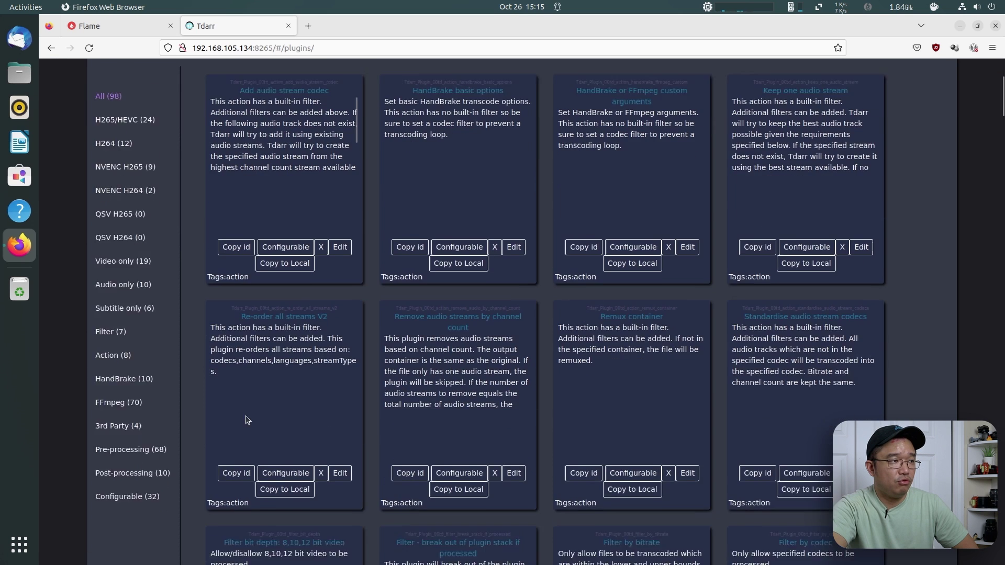
{"action": "scroll", "coordinate": [298, 432], "scroll_direction": "up", "scroll_amount": 5}
Search plugins for 'vaapi' and read the VAAPI HEVC plugin's Intel QuickSync description
{"action": "left_click", "coordinate": [466, 196]}
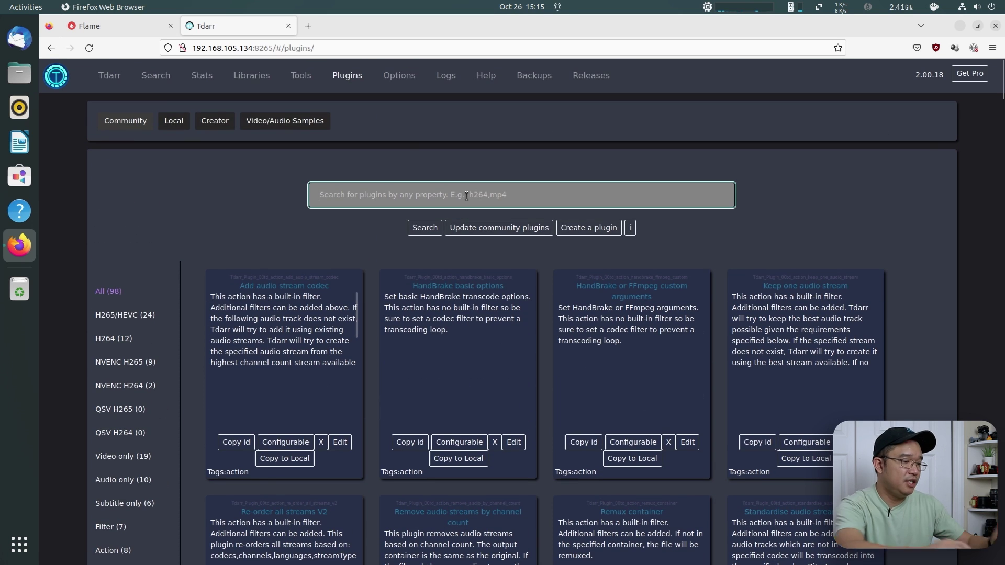
{"action": "type", "text": "vaapi"}
{"action": "key", "text": "Return"}
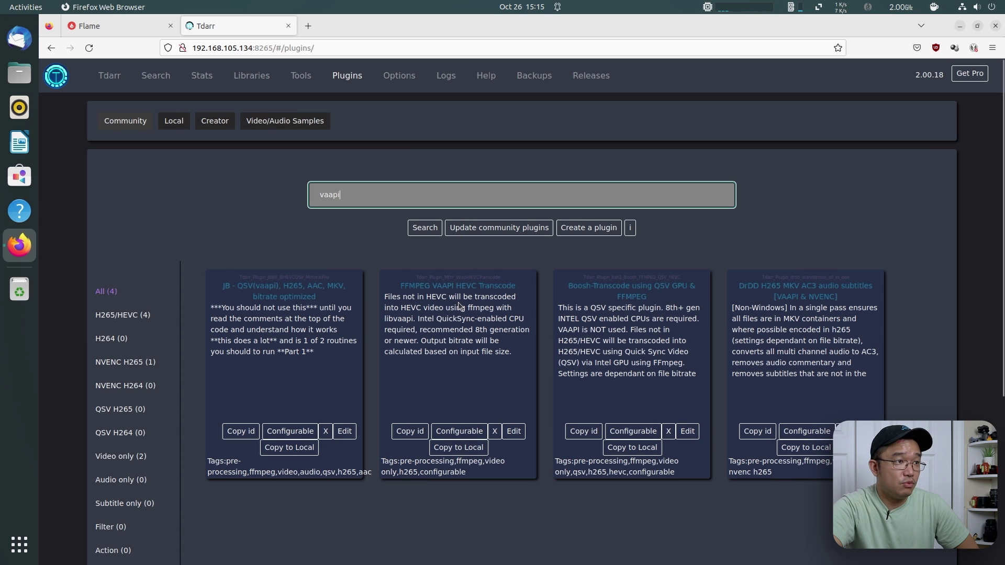
{"action": "left_click_drag", "start_coordinate": [407, 297], "coordinate": [484, 321]}
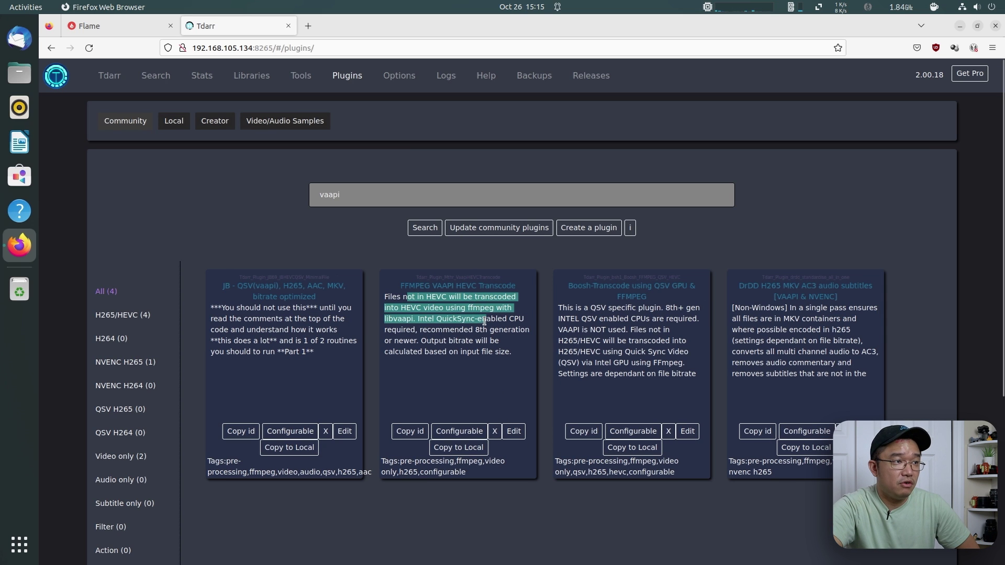
{"action": "left_click", "coordinate": [408, 310]}
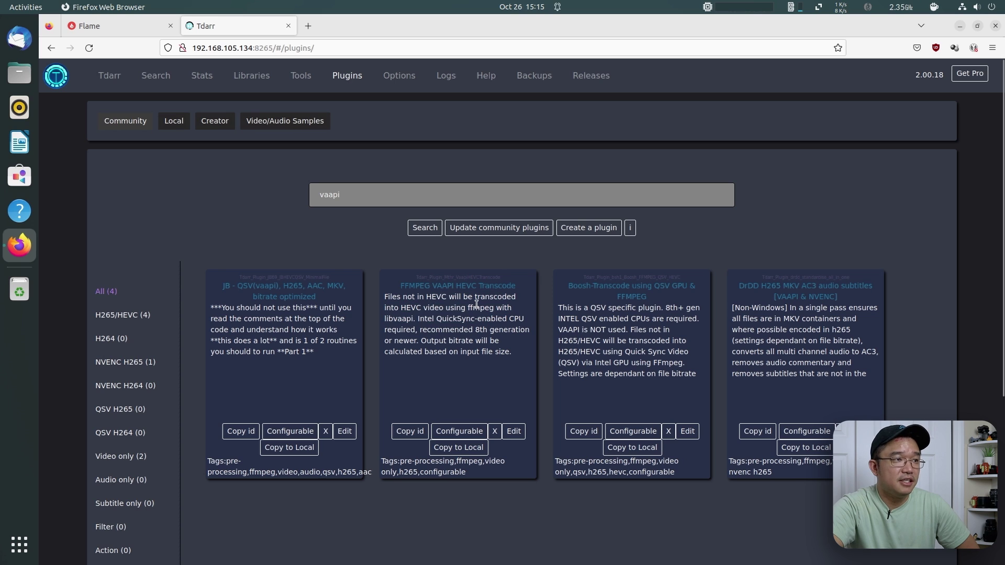
{"action": "left_click_drag", "start_coordinate": [417, 323], "coordinate": [465, 328]}
{"action": "left_click", "coordinate": [465, 328]}
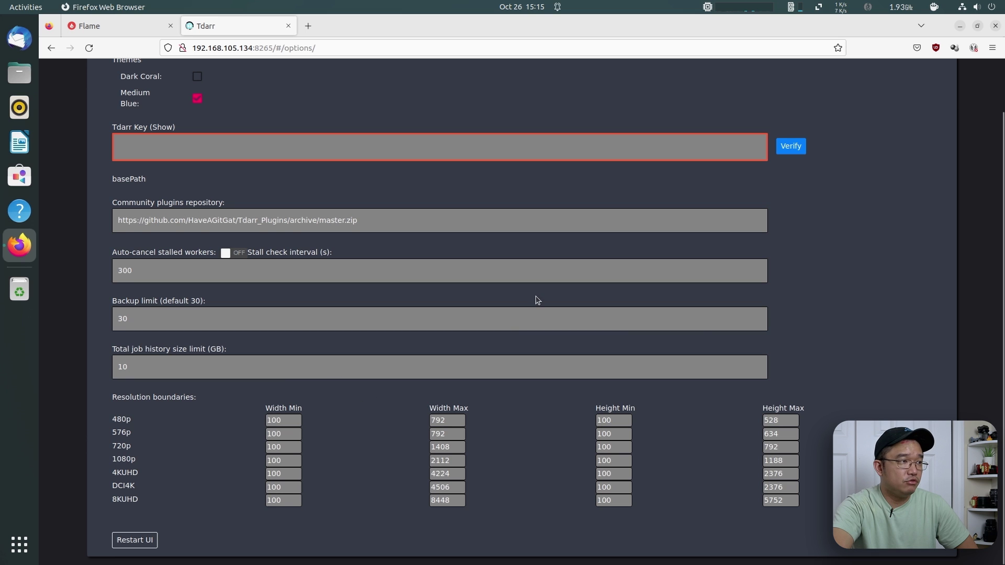
Open the youtube library's Schedule tab to confirm every hour of every day is enabled
{"action": "scroll", "coordinate": [536, 297], "scroll_direction": "up", "scroll_amount": 2}
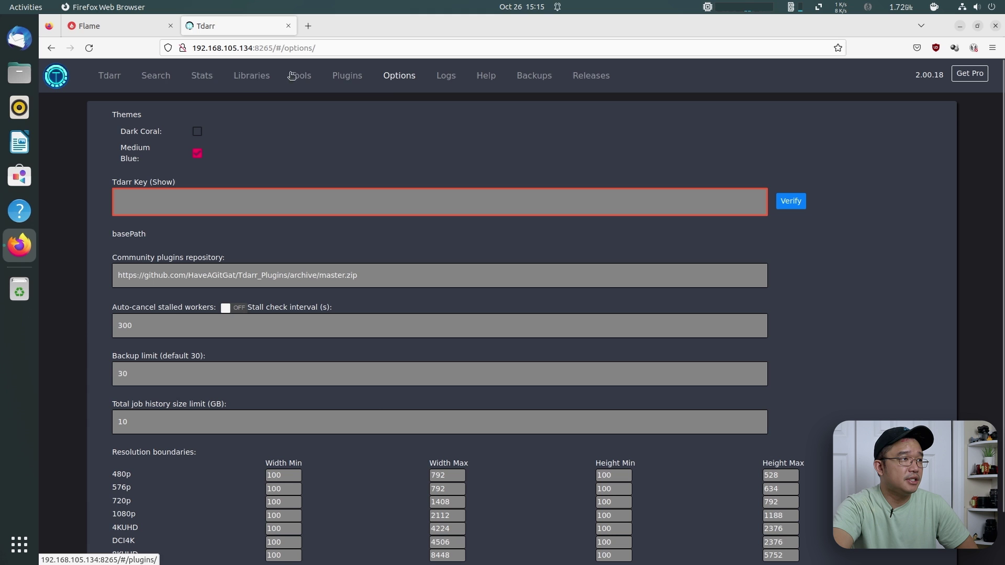
{"action": "left_click", "coordinate": [260, 77]}
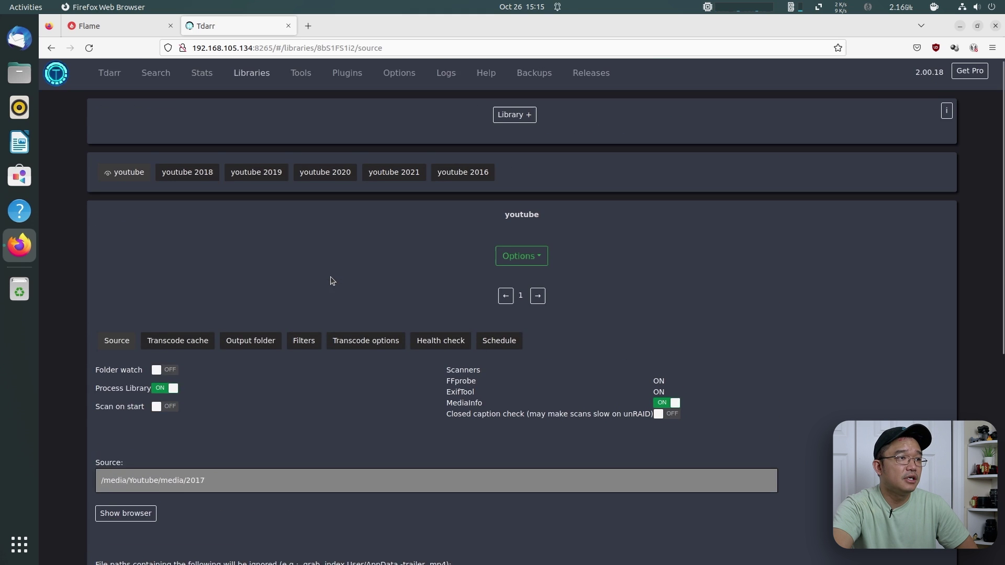
{"action": "scroll", "coordinate": [366, 262], "scroll_direction": "down", "scroll_amount": 2}
{"action": "left_click", "coordinate": [496, 283]}
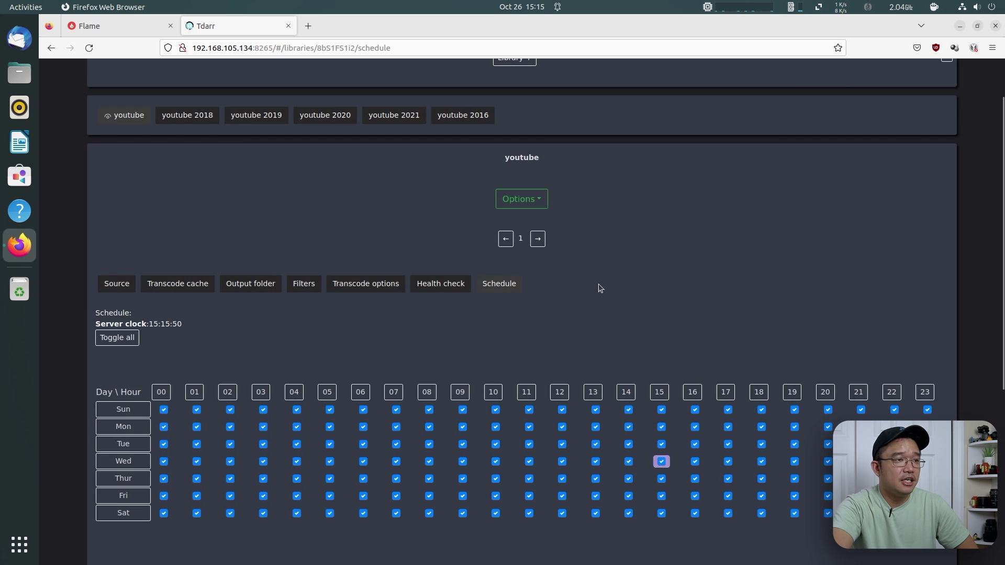
{"action": "scroll", "coordinate": [596, 287], "scroll_direction": "down", "scroll_amount": 5}
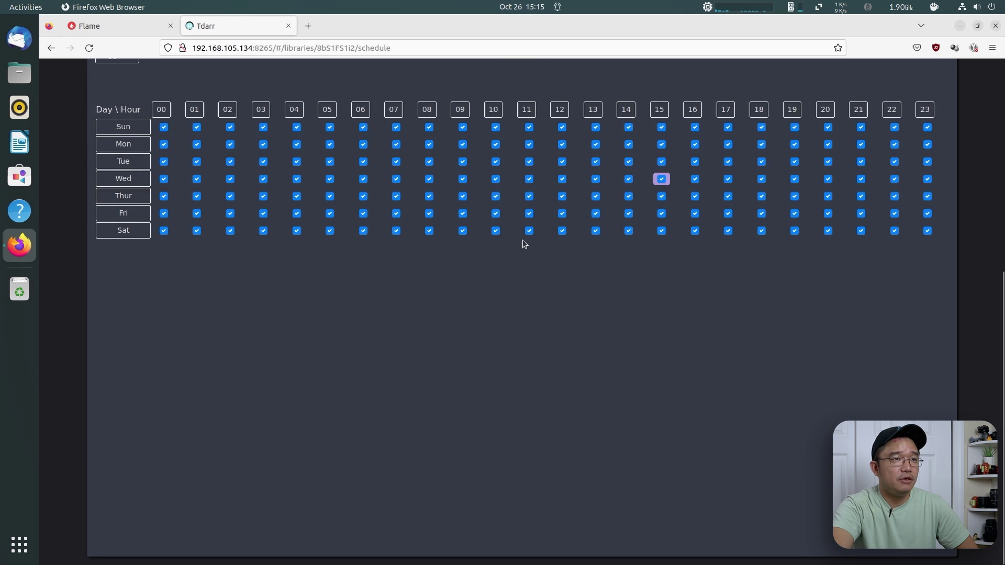
{"action": "scroll", "coordinate": [522, 242], "scroll_direction": "up", "scroll_amount": 5}
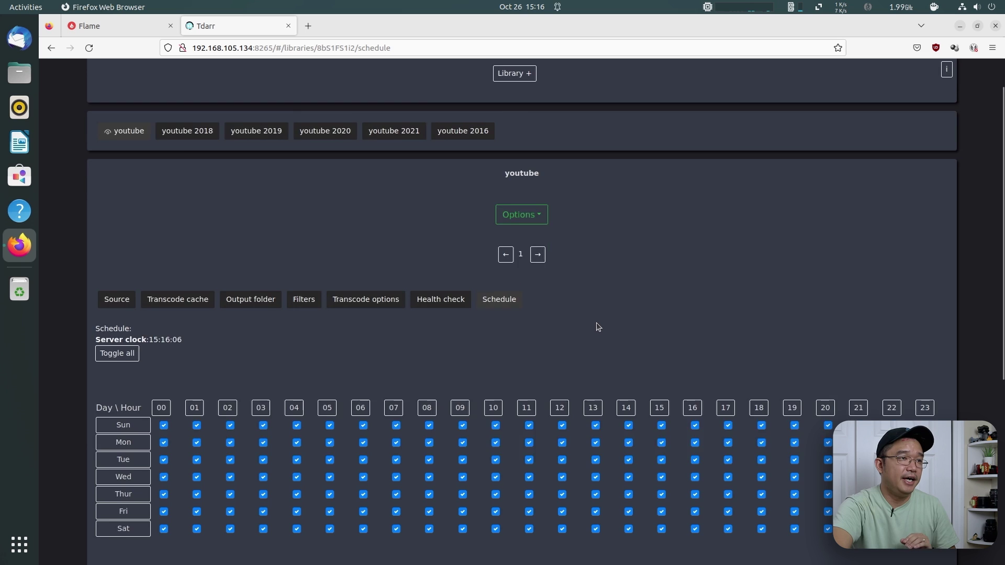
{"action": "scroll", "coordinate": [599, 328], "scroll_direction": "up", "scroll_amount": 1}
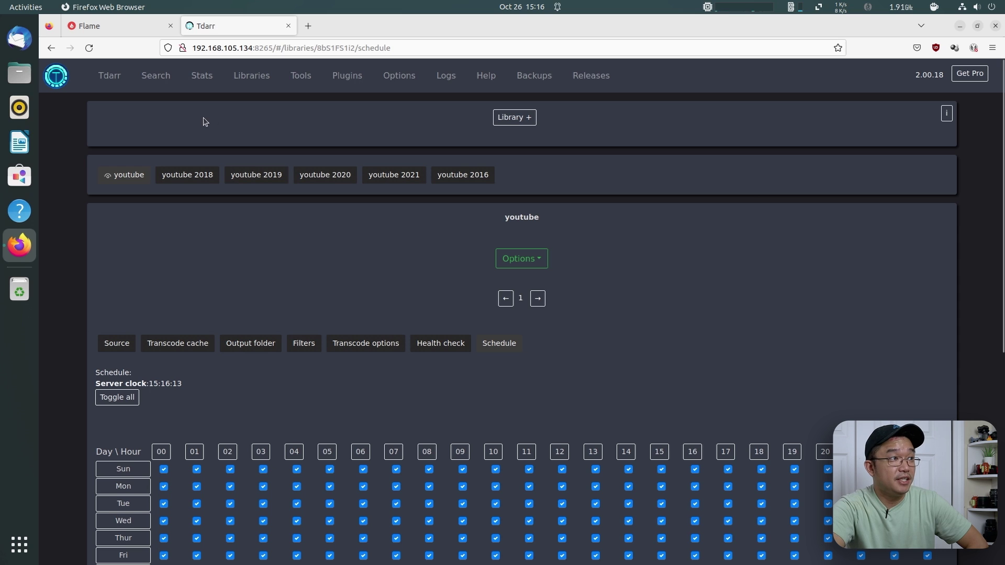
Return to the home dashboard to check the MVI_6107.MOV GPU transcode, now at 89.27%
{"action": "left_click", "coordinate": [109, 77]}
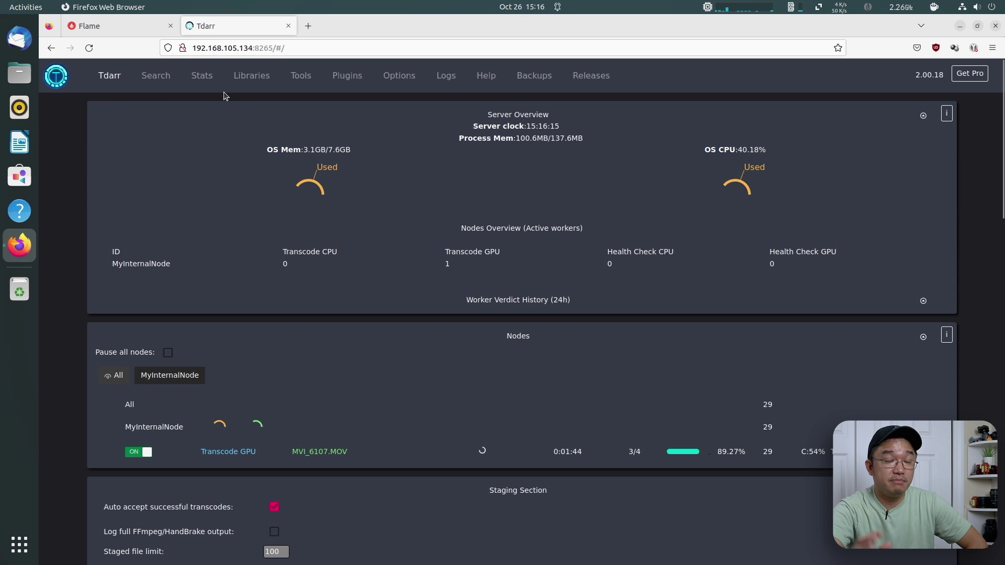